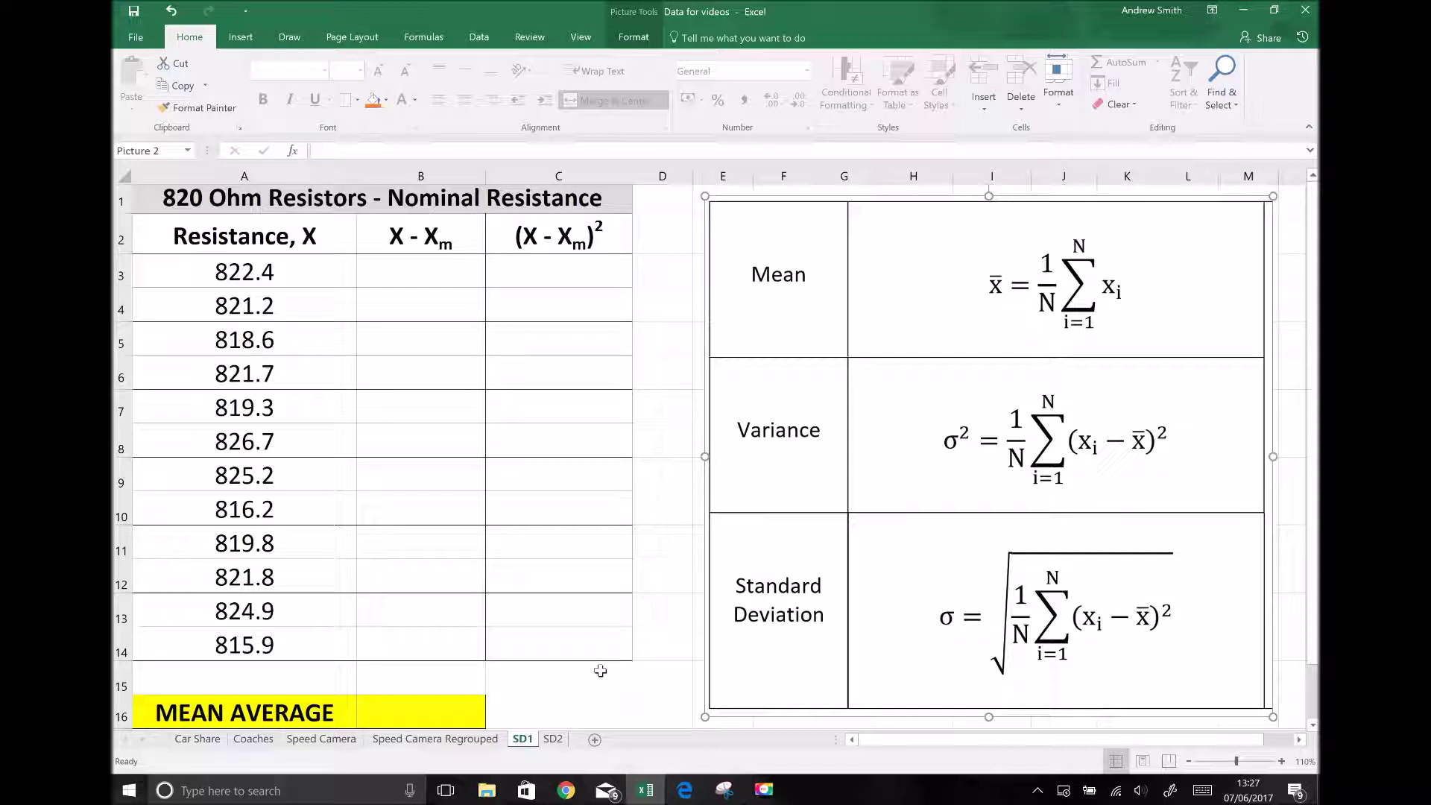
# Step: Examine the individual resistance readings in A3:A14 alongside the mean, variance and standard deviation formulas
pyautogui.click(600, 671)
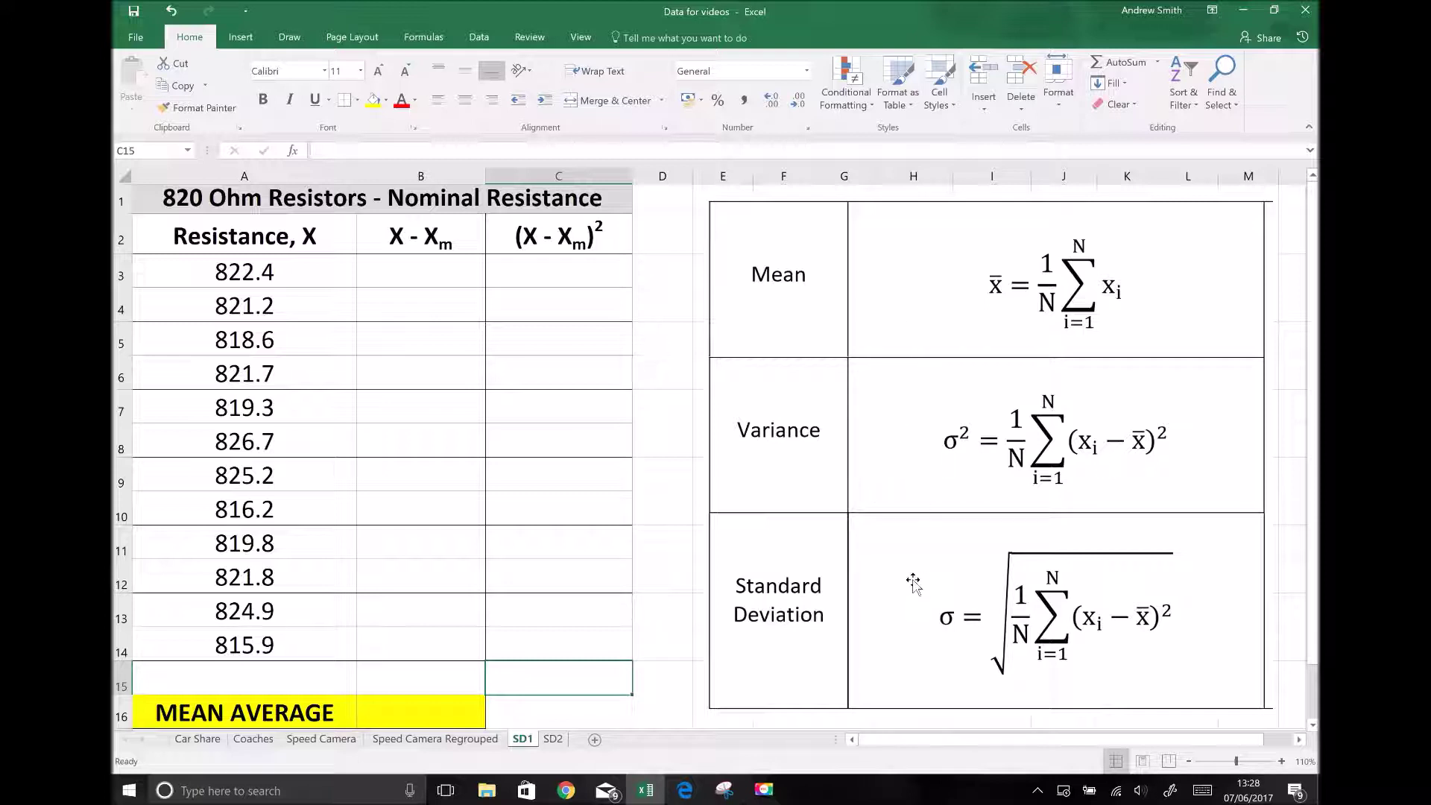
pyautogui.click(341, 404)
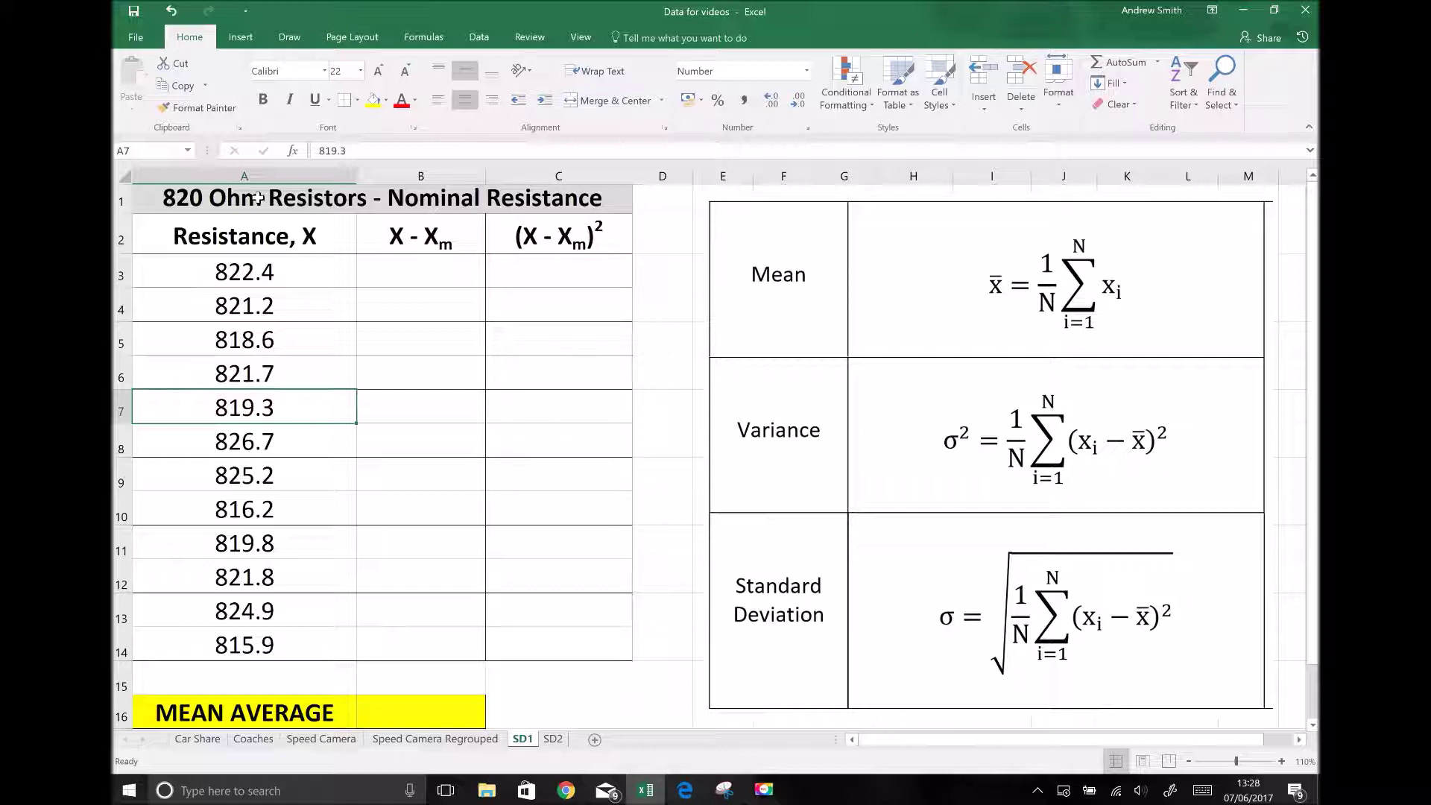
pyautogui.click(238, 265)
pyautogui.click(236, 305)
pyautogui.click(236, 351)
pyautogui.click(236, 368)
pyautogui.click(236, 406)
pyautogui.click(234, 433)
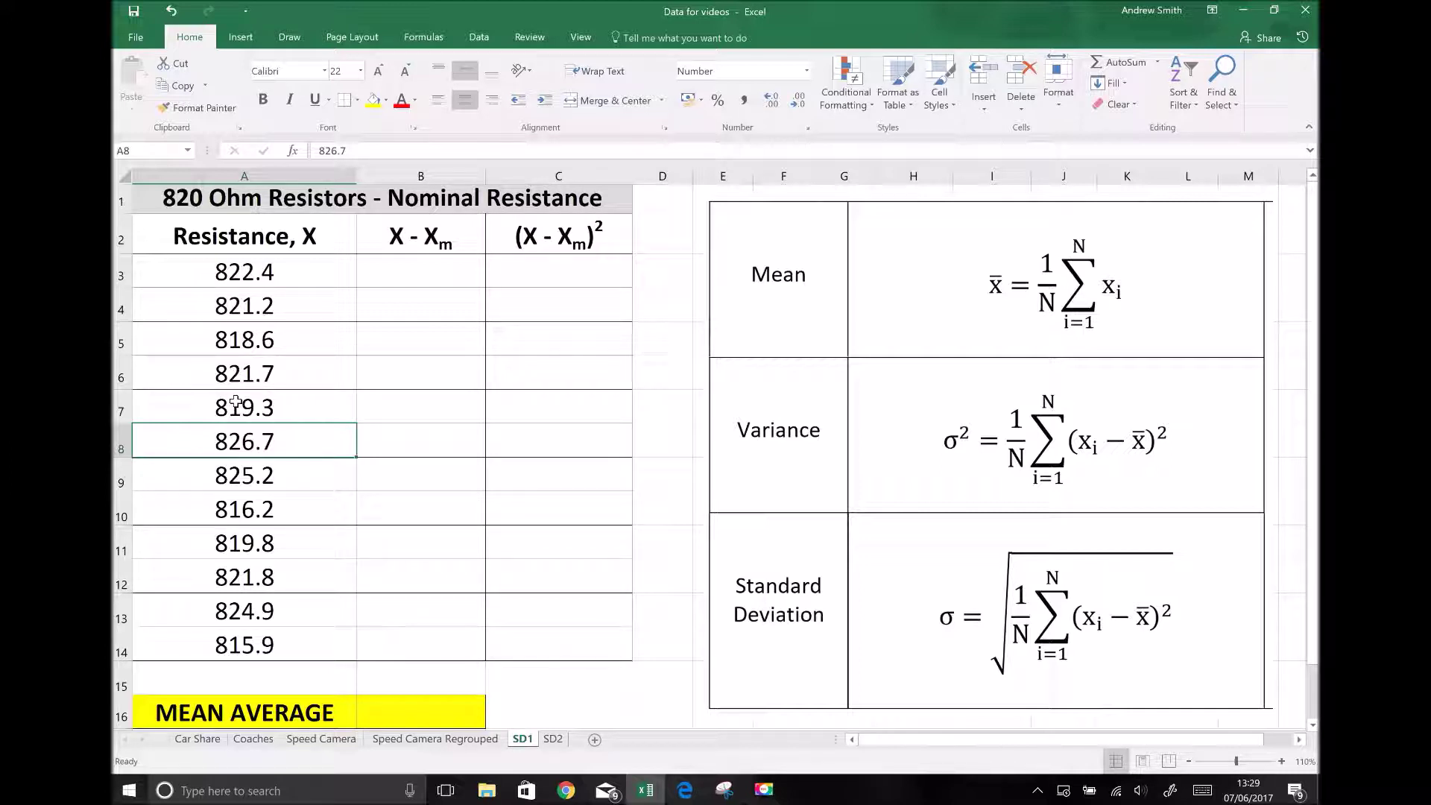
pyautogui.click(273, 276)
pyautogui.moveTo(270, 296); pyautogui.dragTo(266, 647)
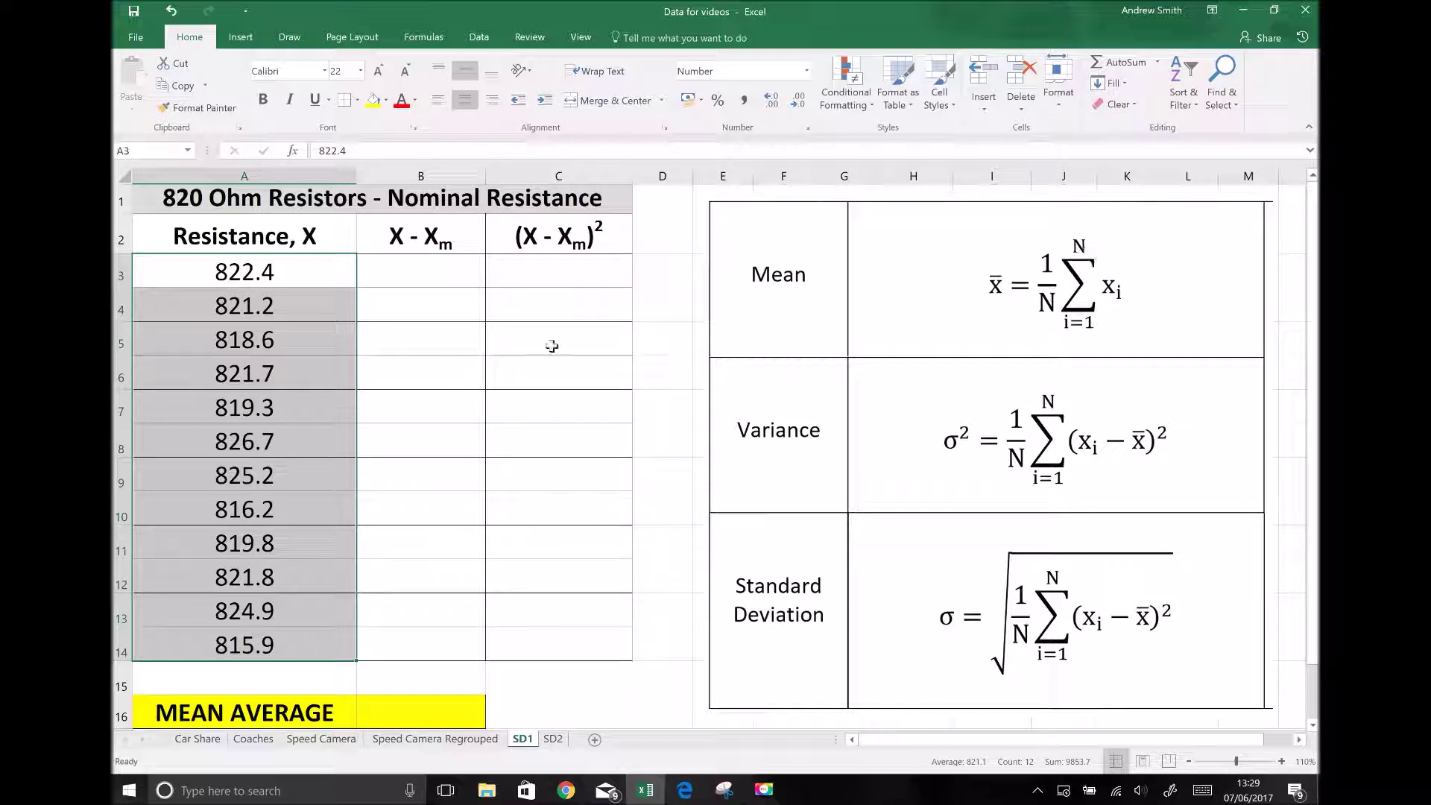
pyautogui.moveTo(120, 274); pyautogui.dragTo(120, 647)
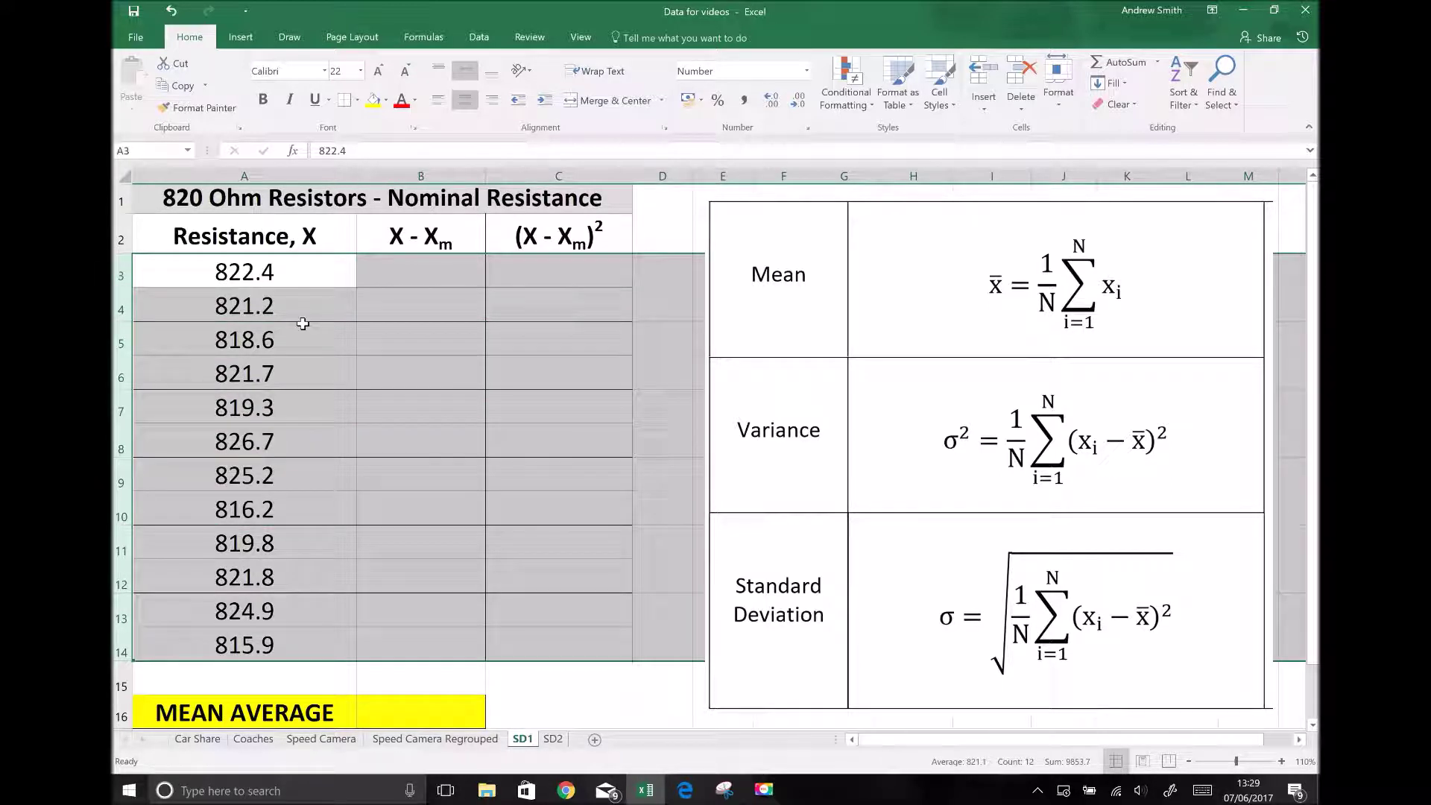
pyautogui.click(300, 268)
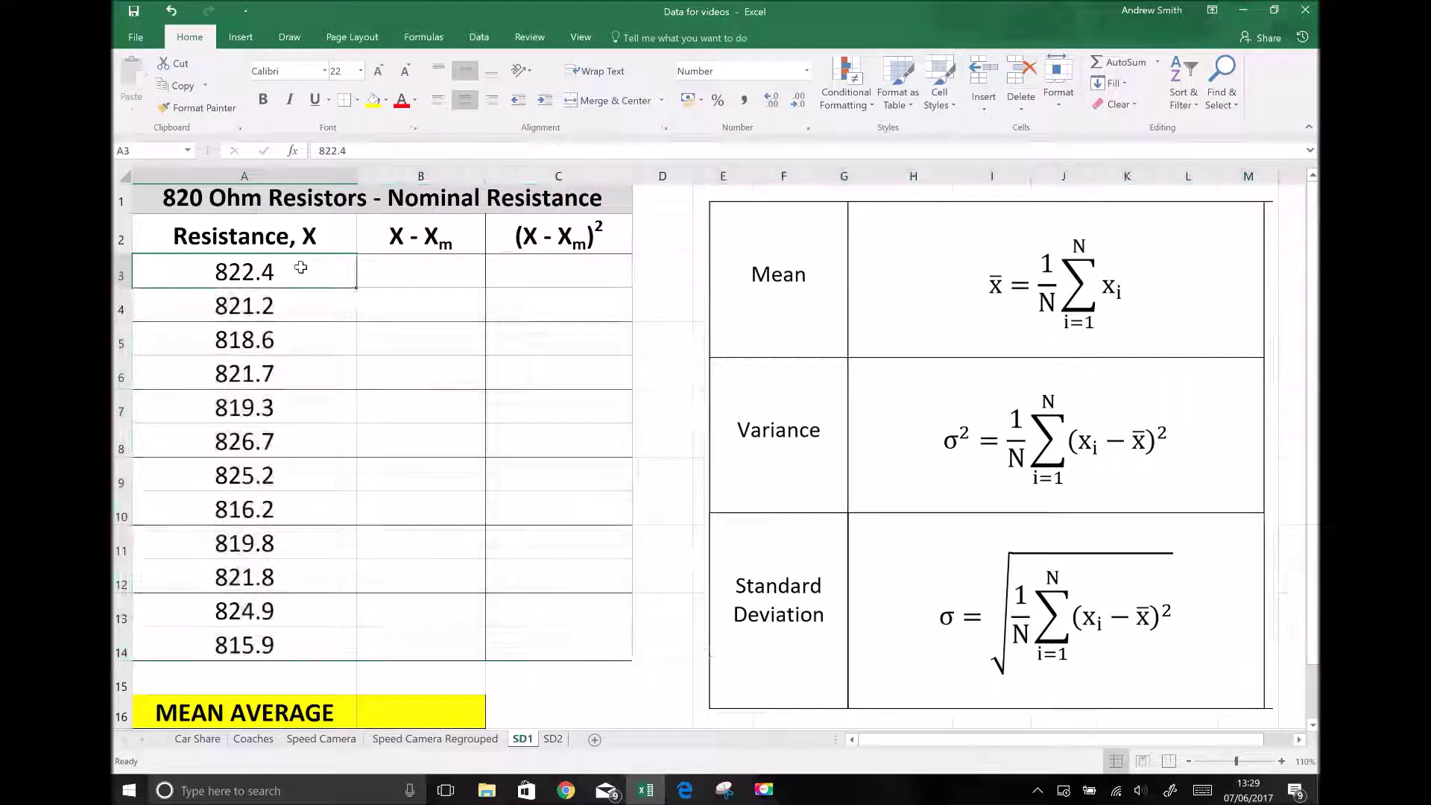
pyautogui.click(274, 636)
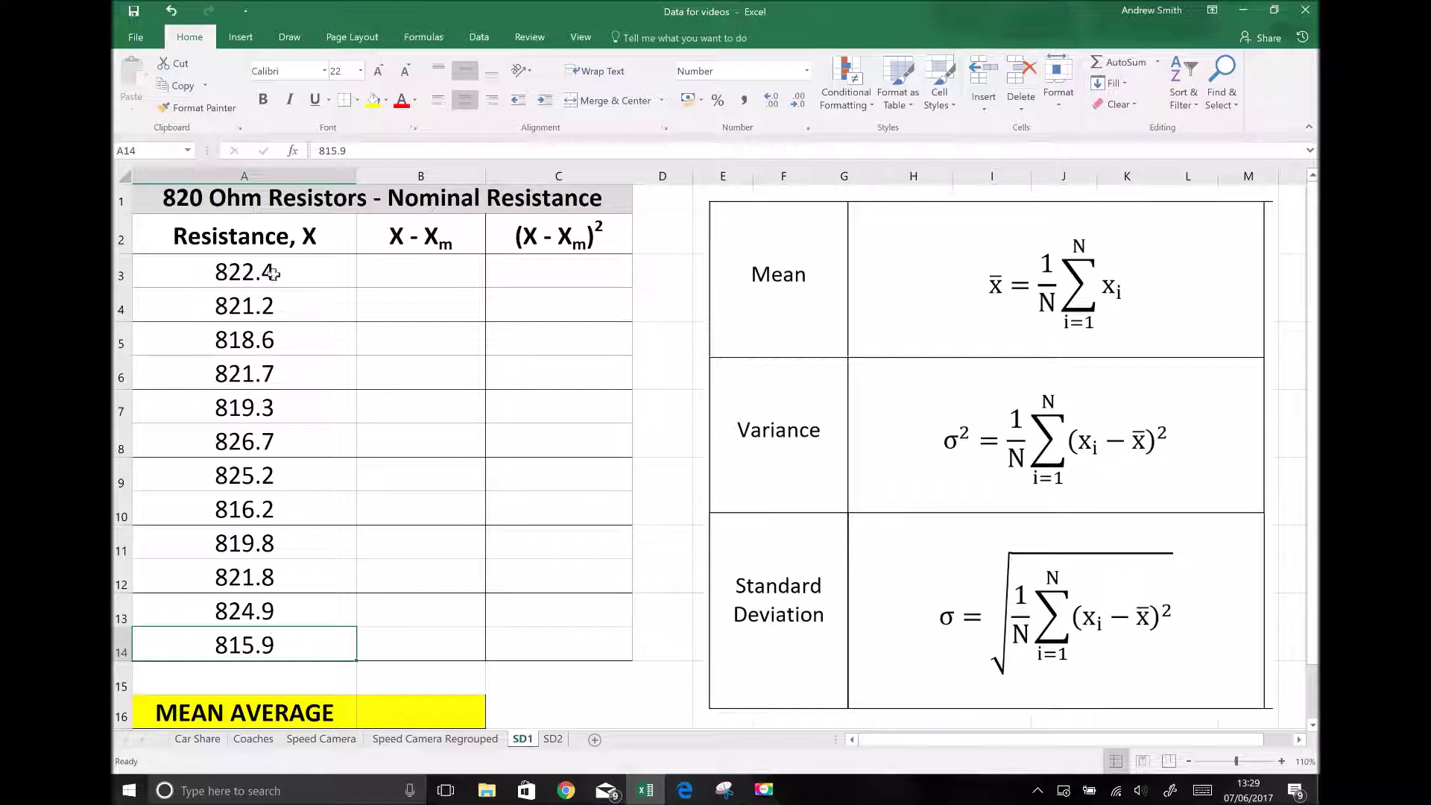
pyautogui.click(237, 279)
pyautogui.click(247, 306)
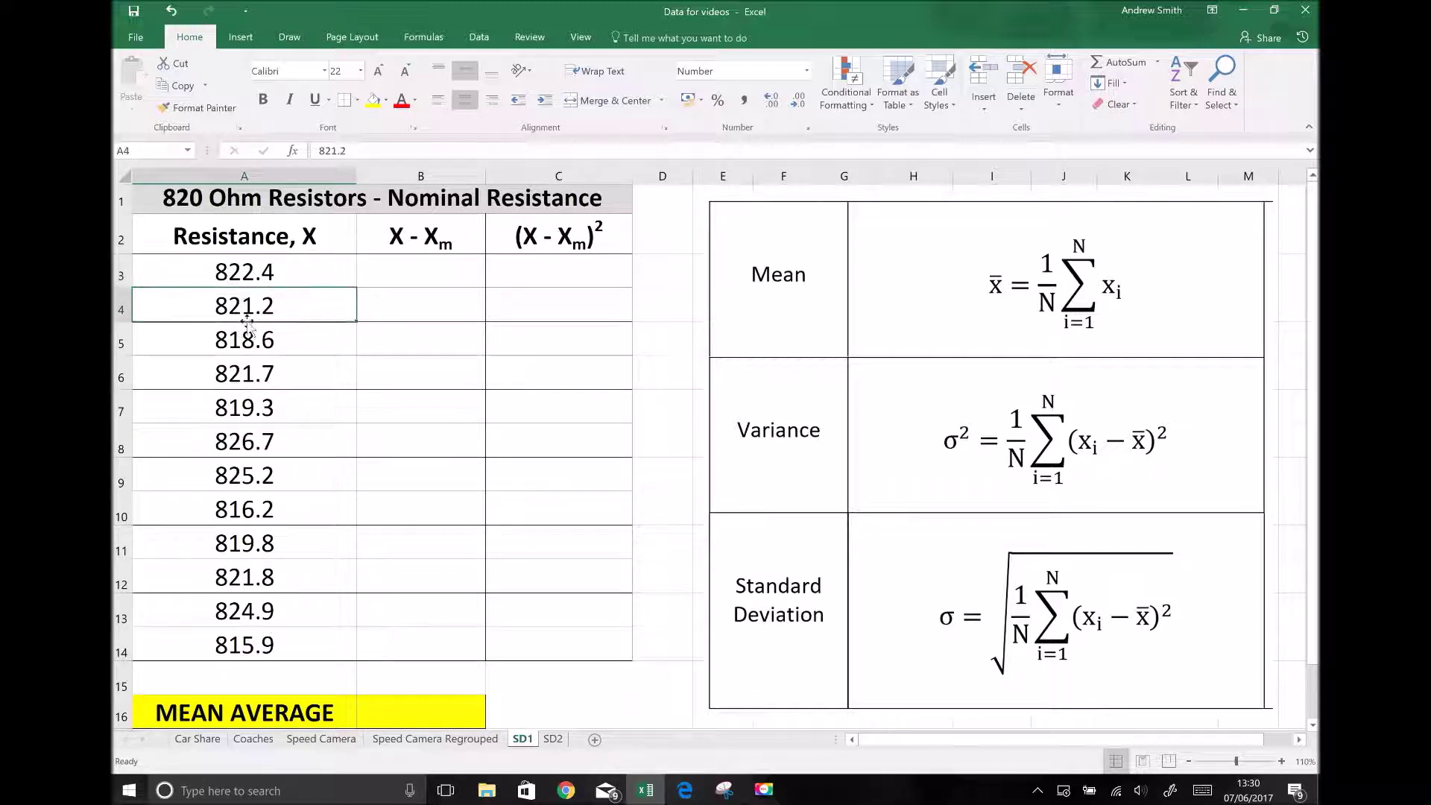
pyautogui.click(248, 338)
# Step: Total the resistance readings A3:A14 in cell A15 with a SUM formula
pyautogui.click(248, 670)
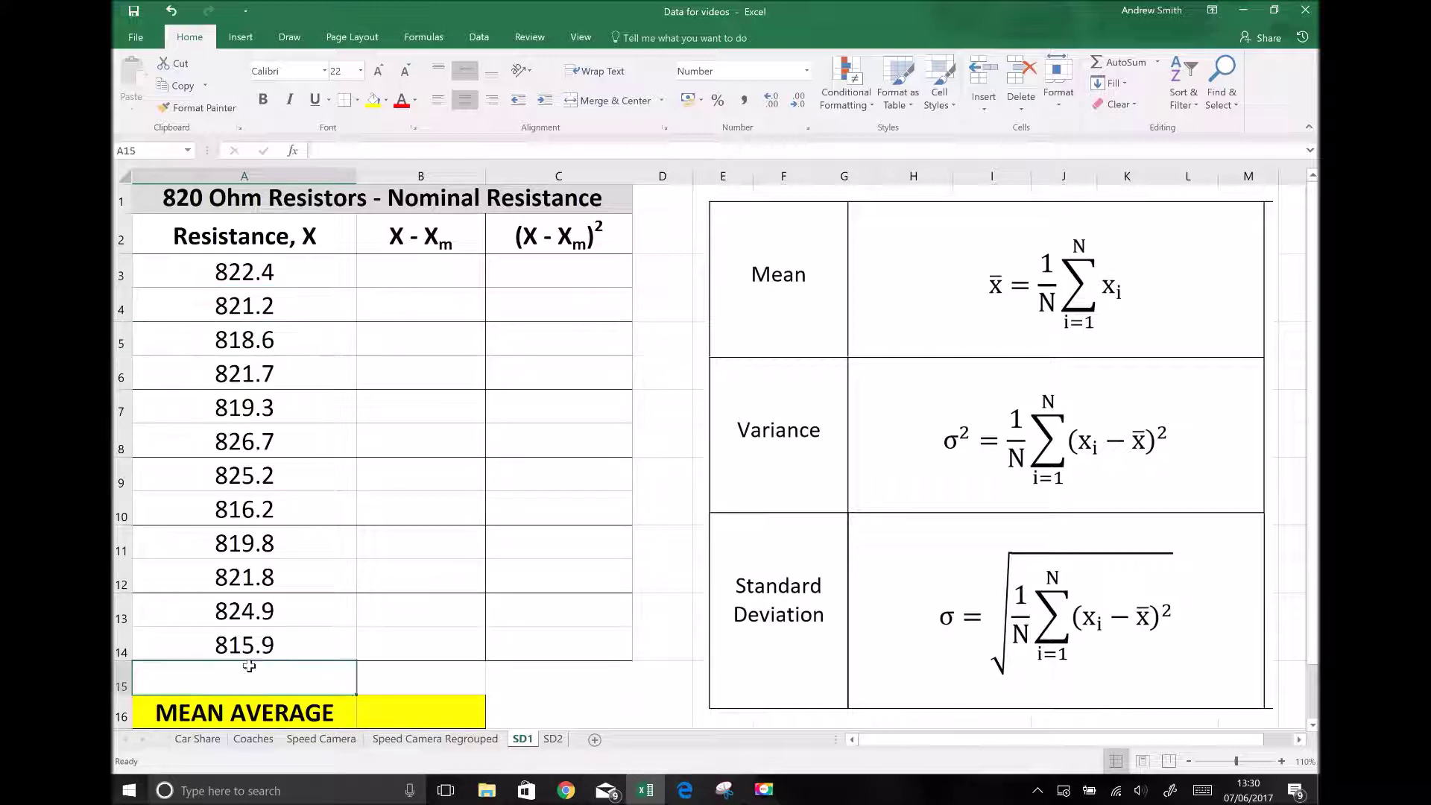
pyautogui.click(430, 38)
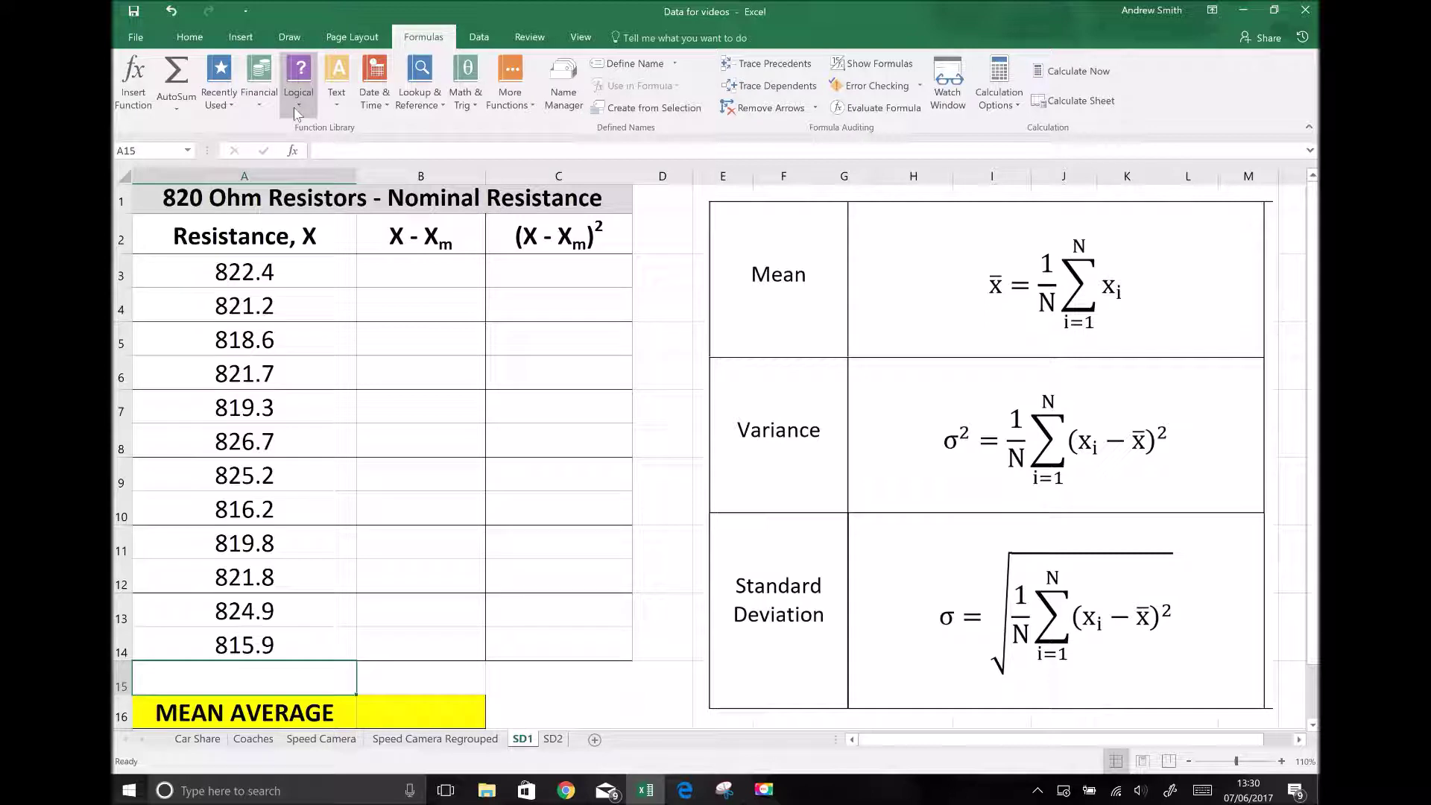
pyautogui.click(178, 82)
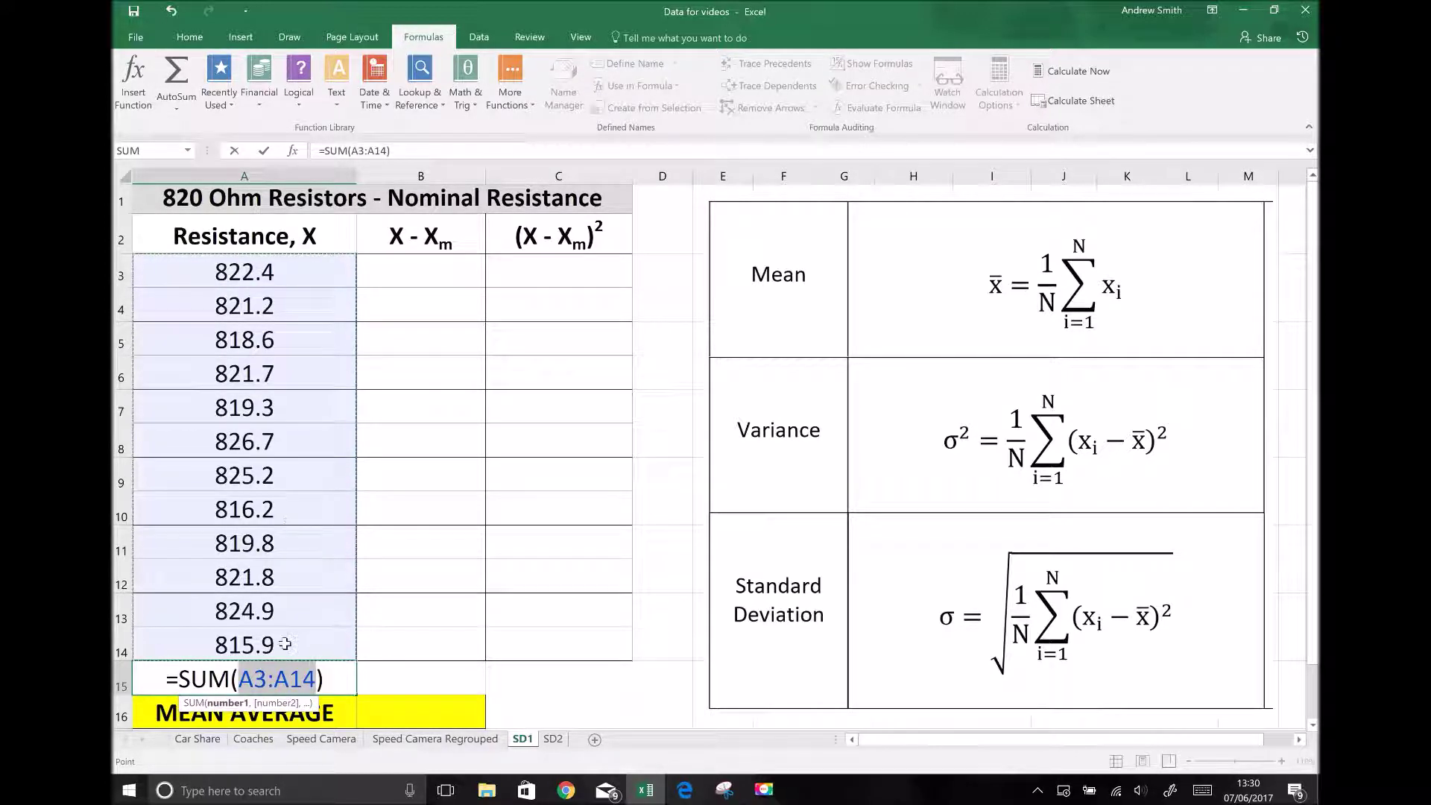
pyautogui.moveTo(542, 429); pyautogui.dragTo(544, 562)
pyautogui.moveTo(200, 264); pyautogui.dragTo(212, 637)
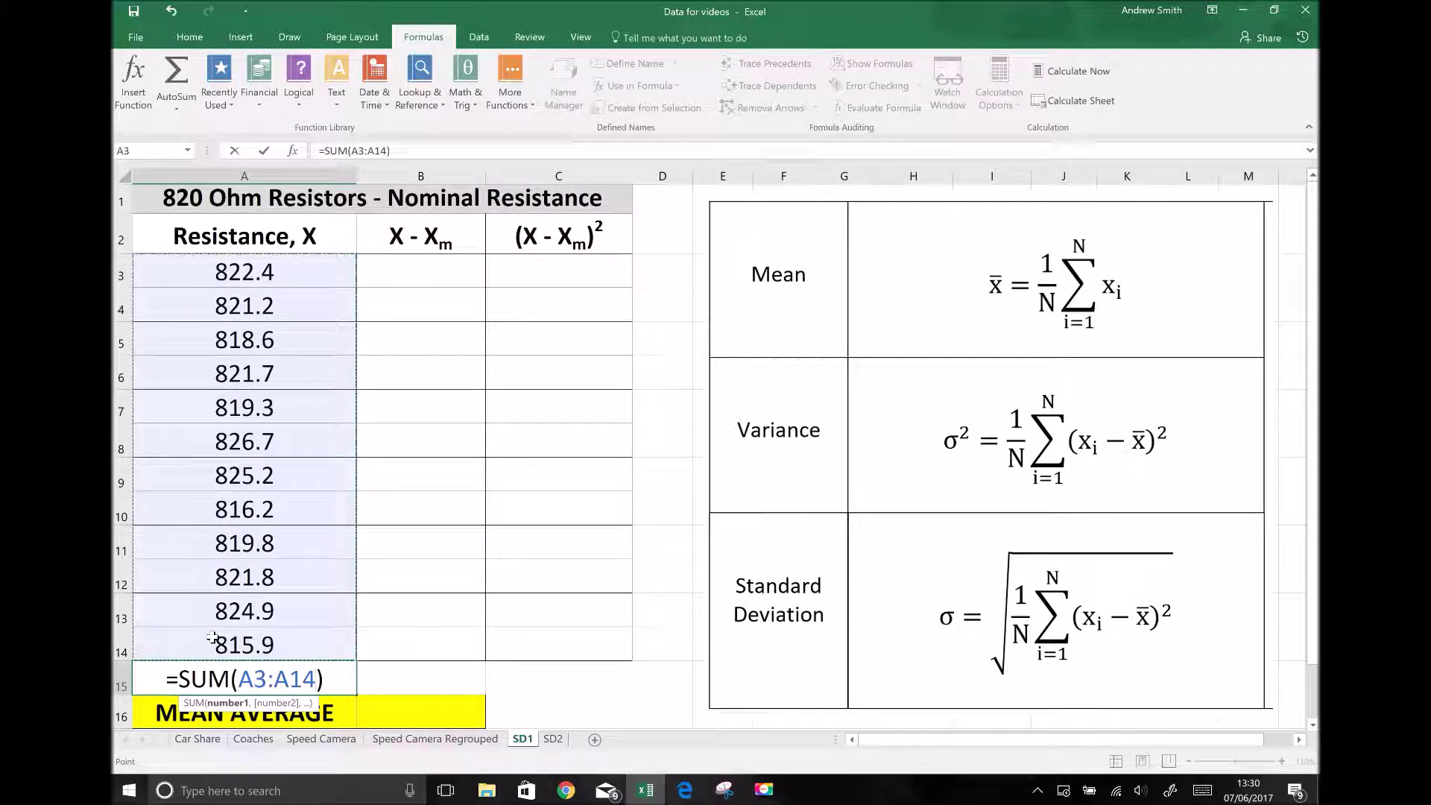
pyautogui.press('Return')
pyautogui.click(244, 682)
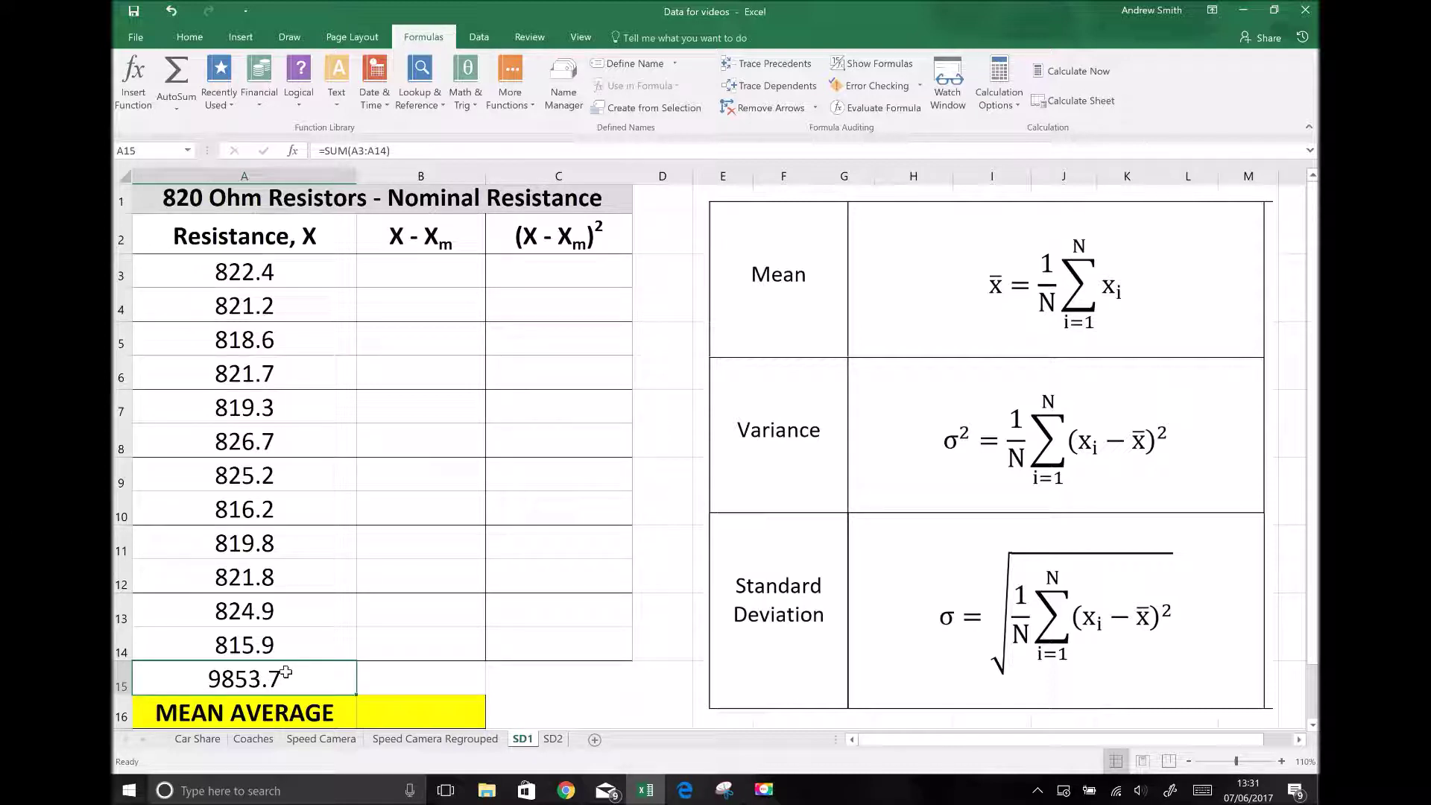
# Step: Calculate the mean average in cell B16 with the formula =A15/12
pyautogui.click(410, 716)
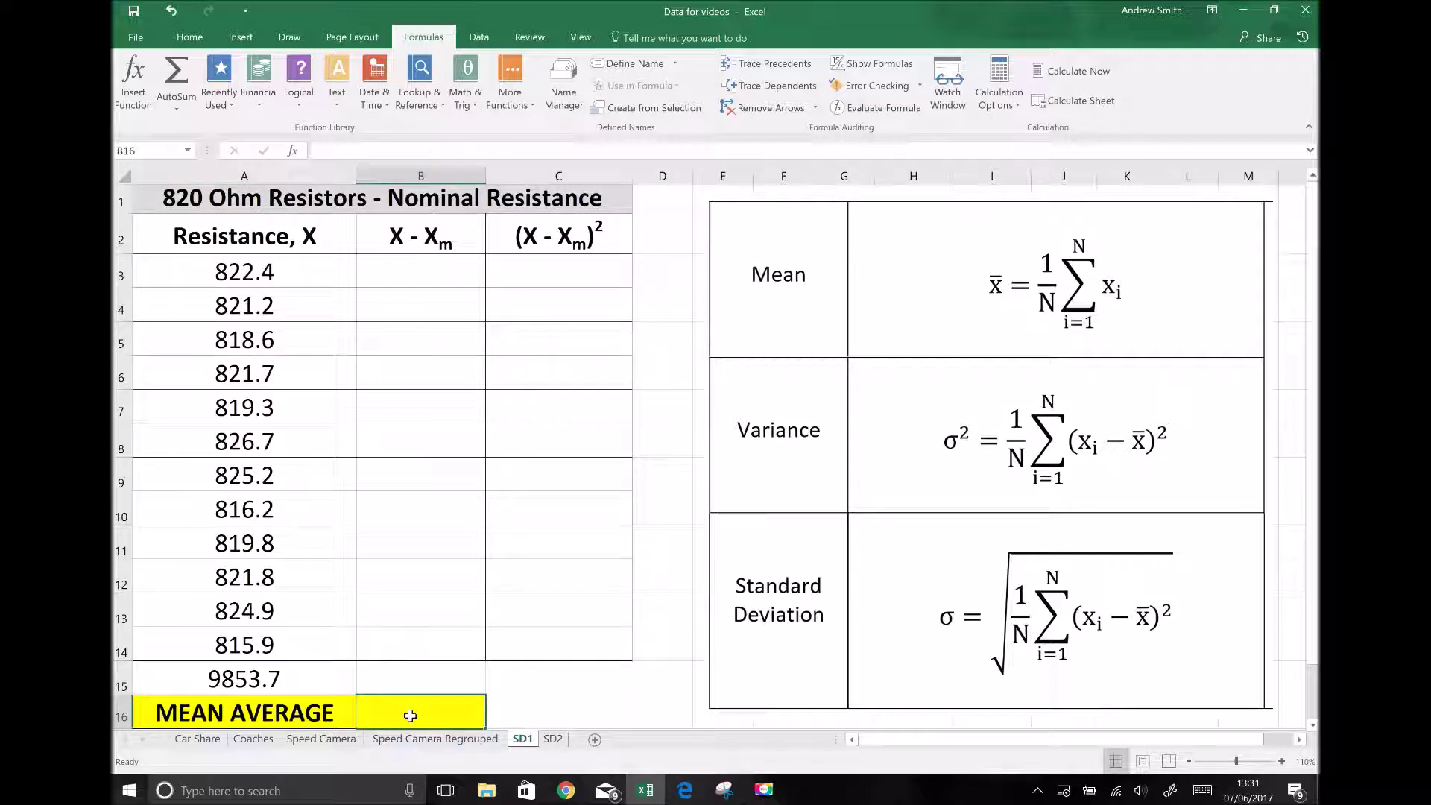
pyautogui.write('=')
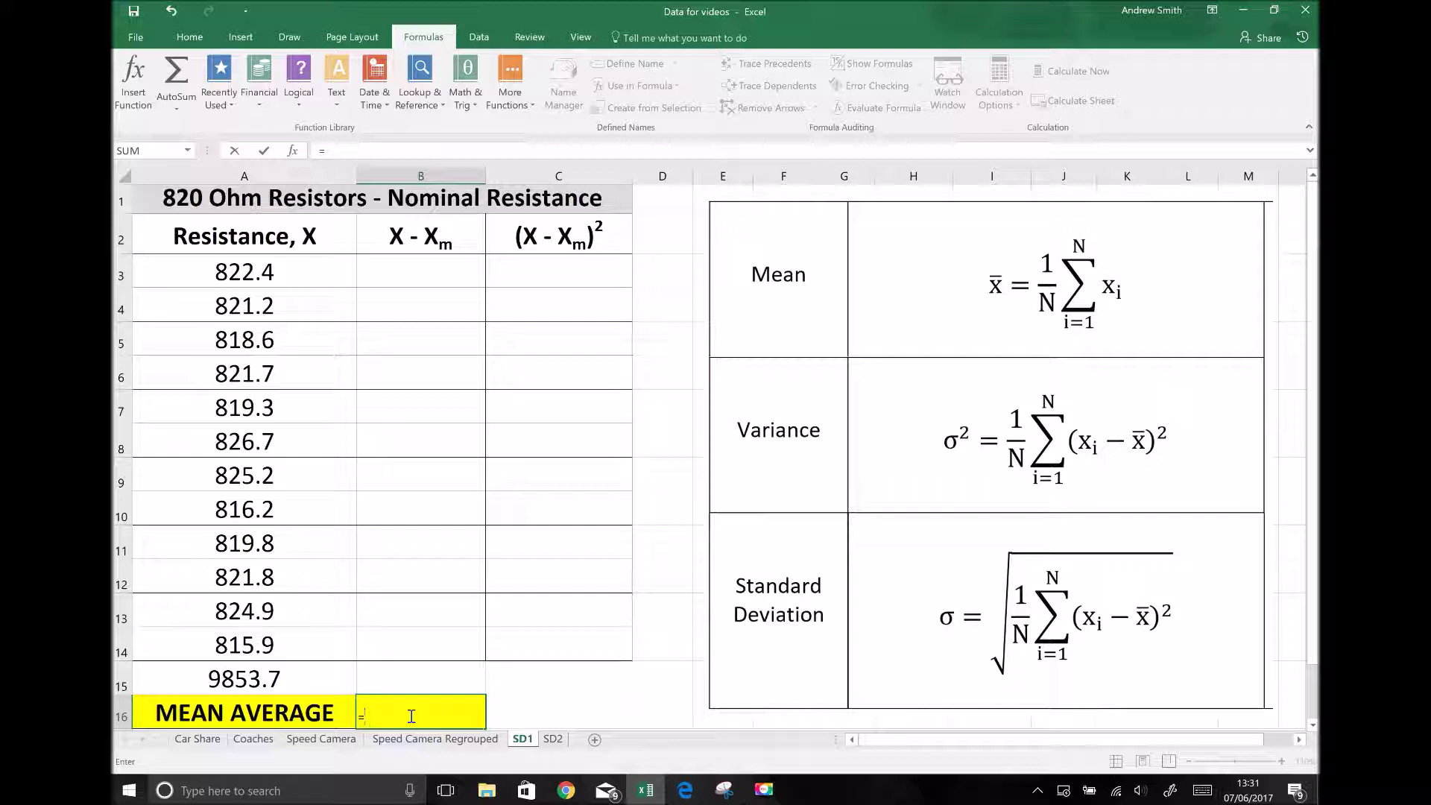
pyautogui.click(277, 679)
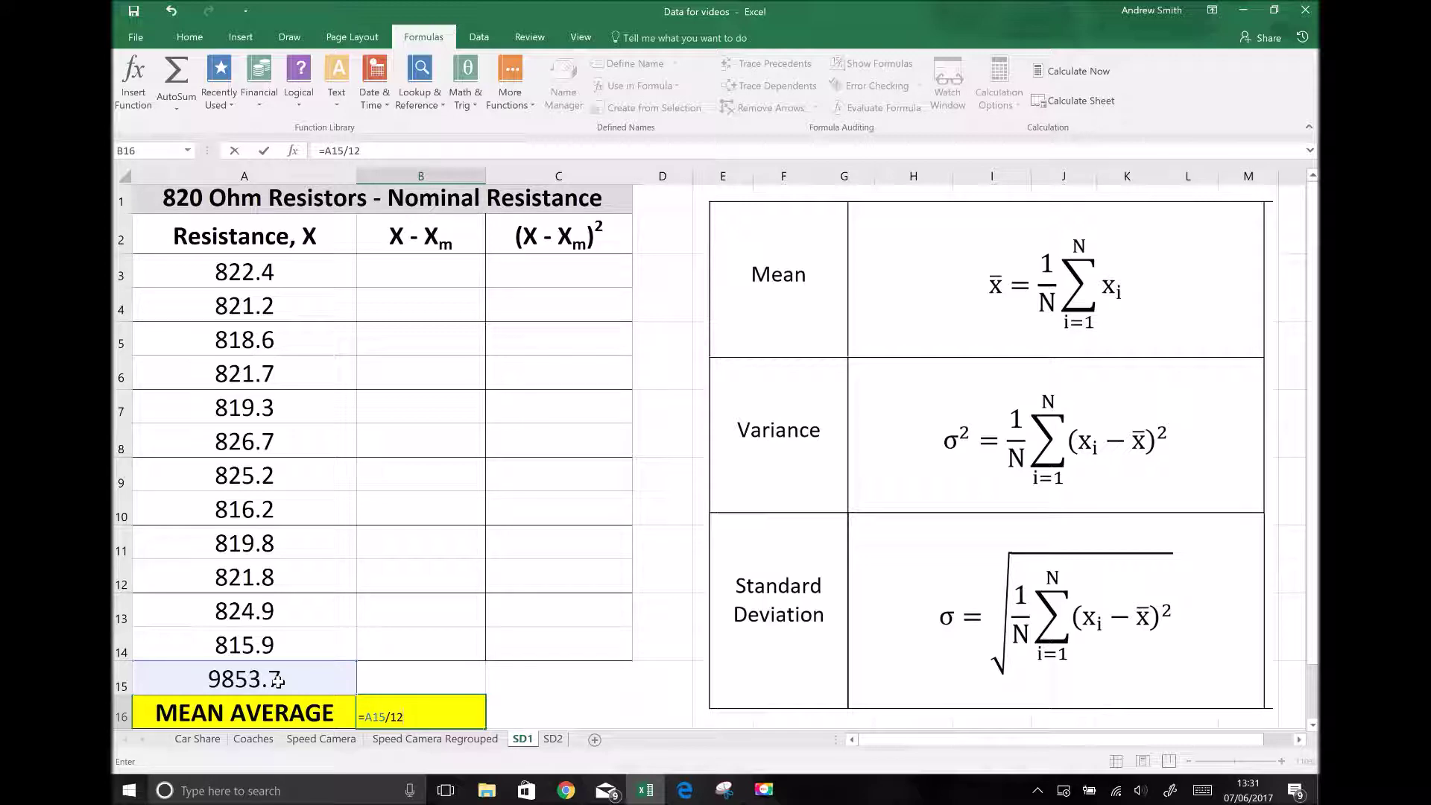
pyautogui.press('Return')
# Step: Format the mean average value in B16 as bold, 22 pt and horizontally centred
pyautogui.click(378, 671)
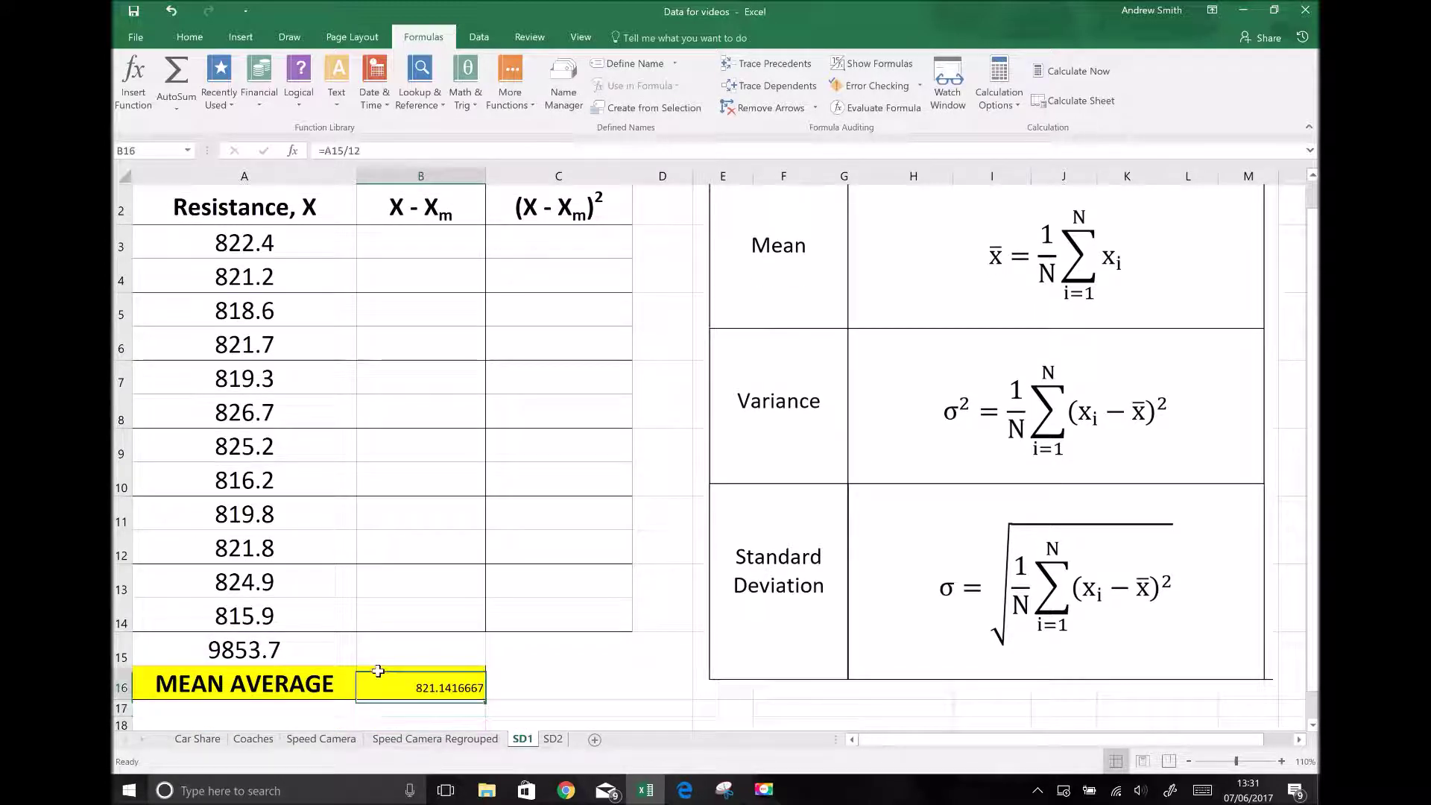
pyautogui.click(180, 39)
pyautogui.click(262, 99)
pyautogui.click(339, 70)
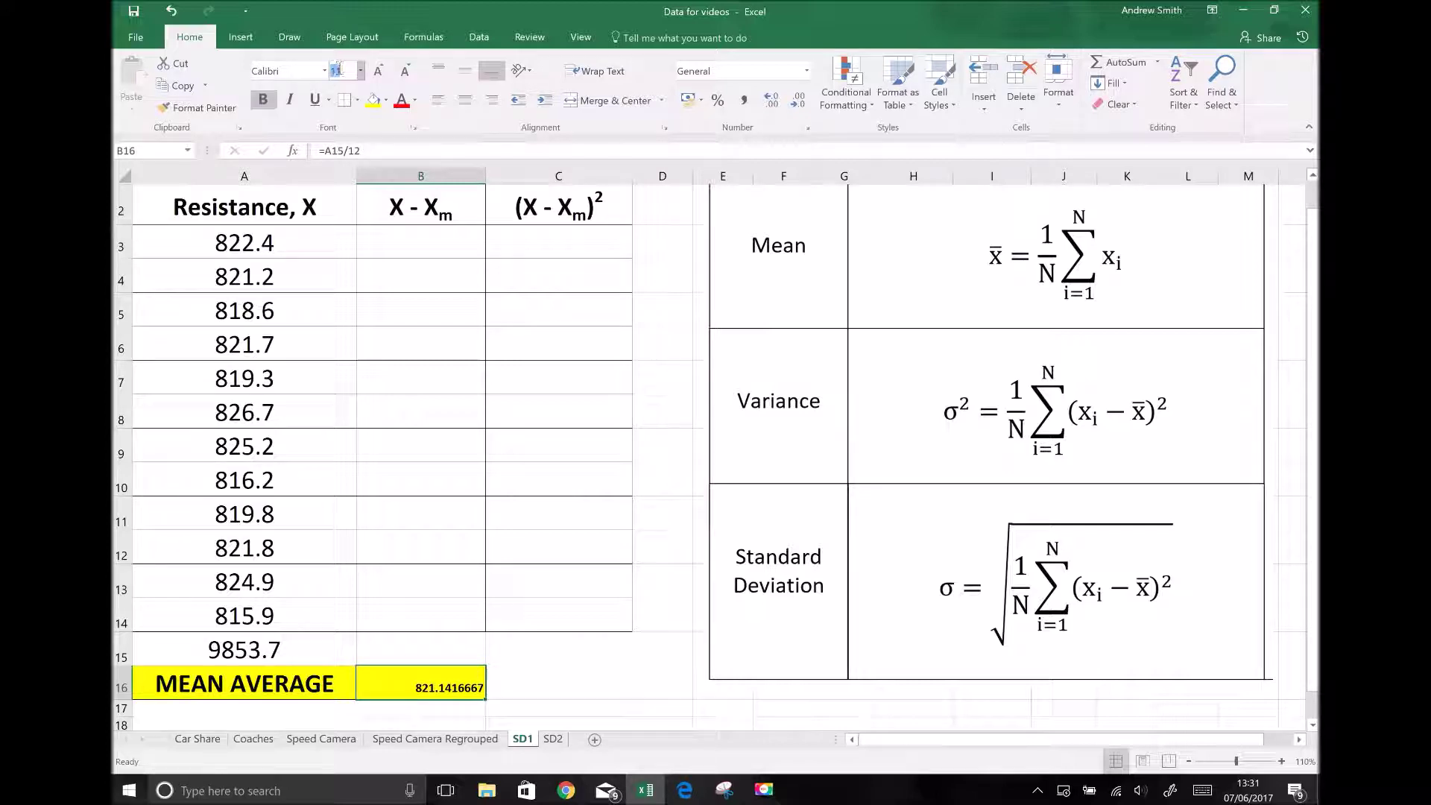
pyautogui.write('22')
pyautogui.press('Return')
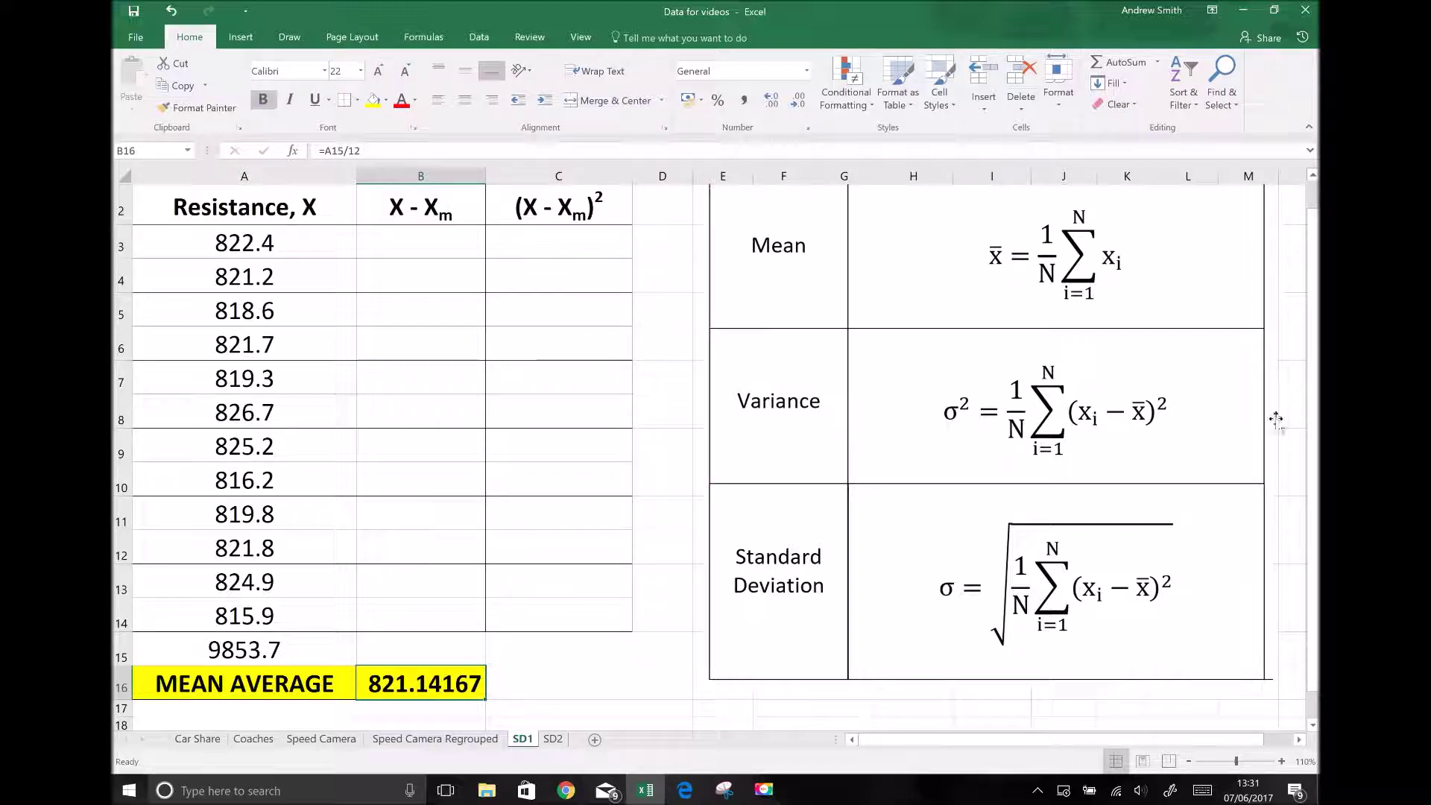
pyautogui.moveTo(1313, 425); pyautogui.dragTo(1310, 385)
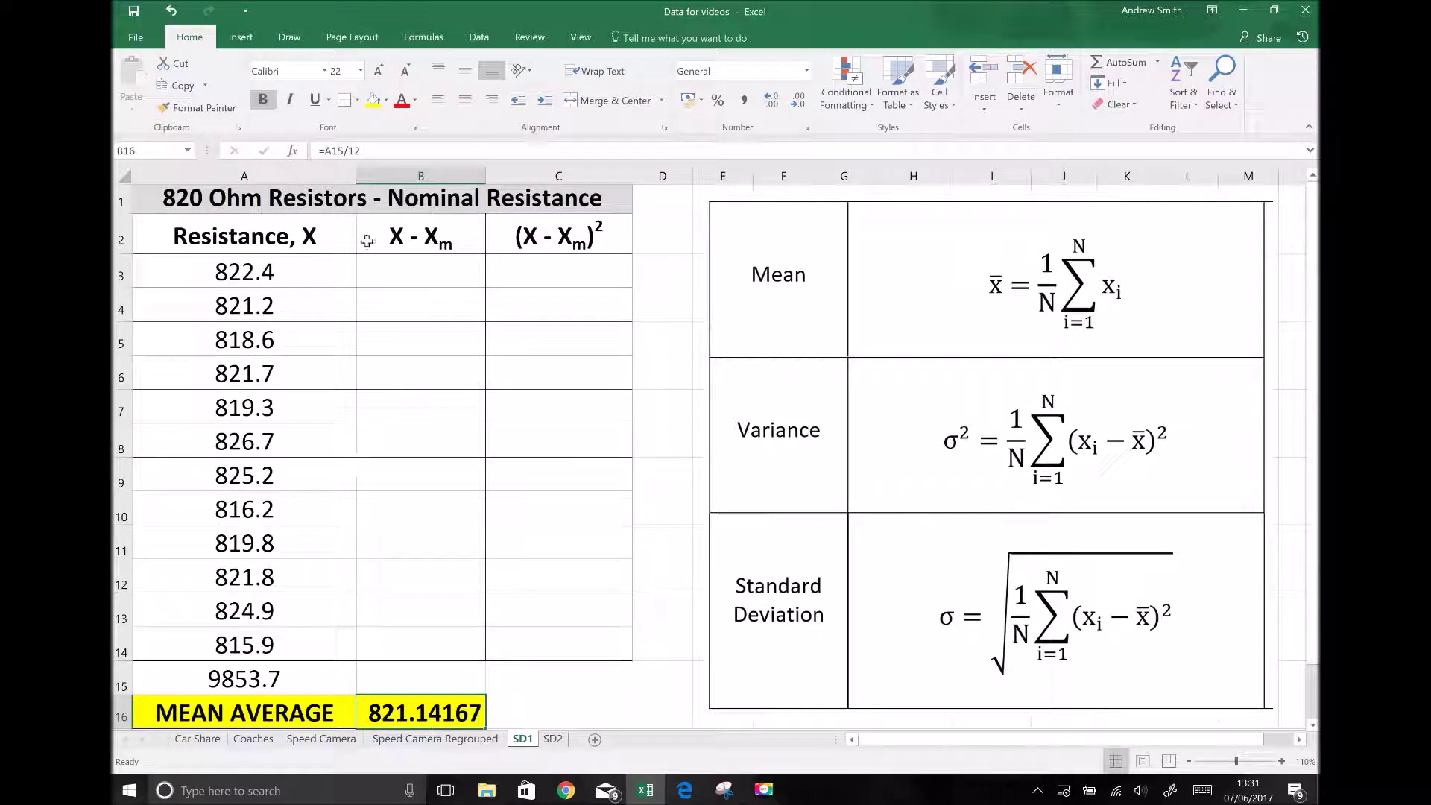
pyautogui.click(465, 99)
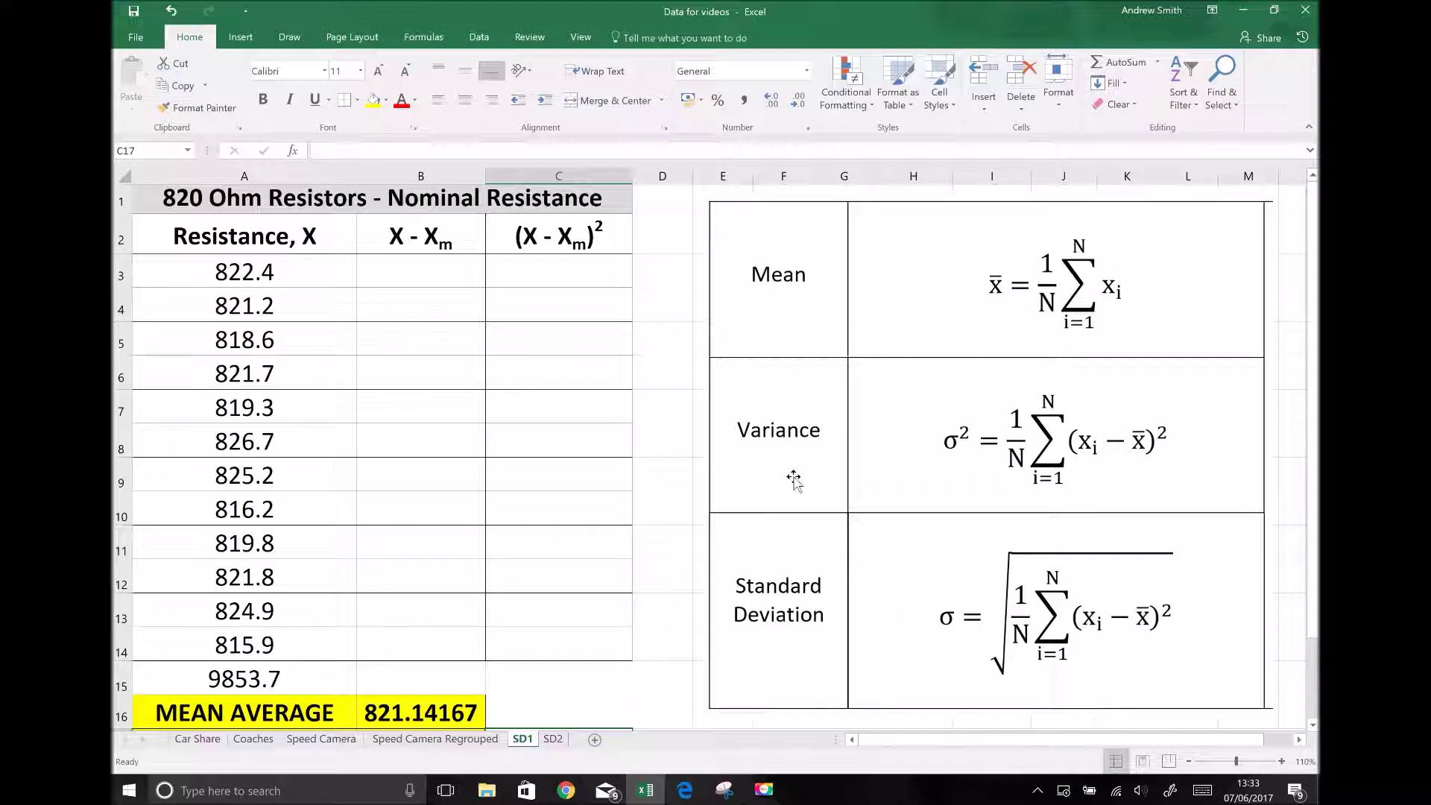
# Step: Review the variance formula together with the first resistance readings in column A
pyautogui.click(999, 436)
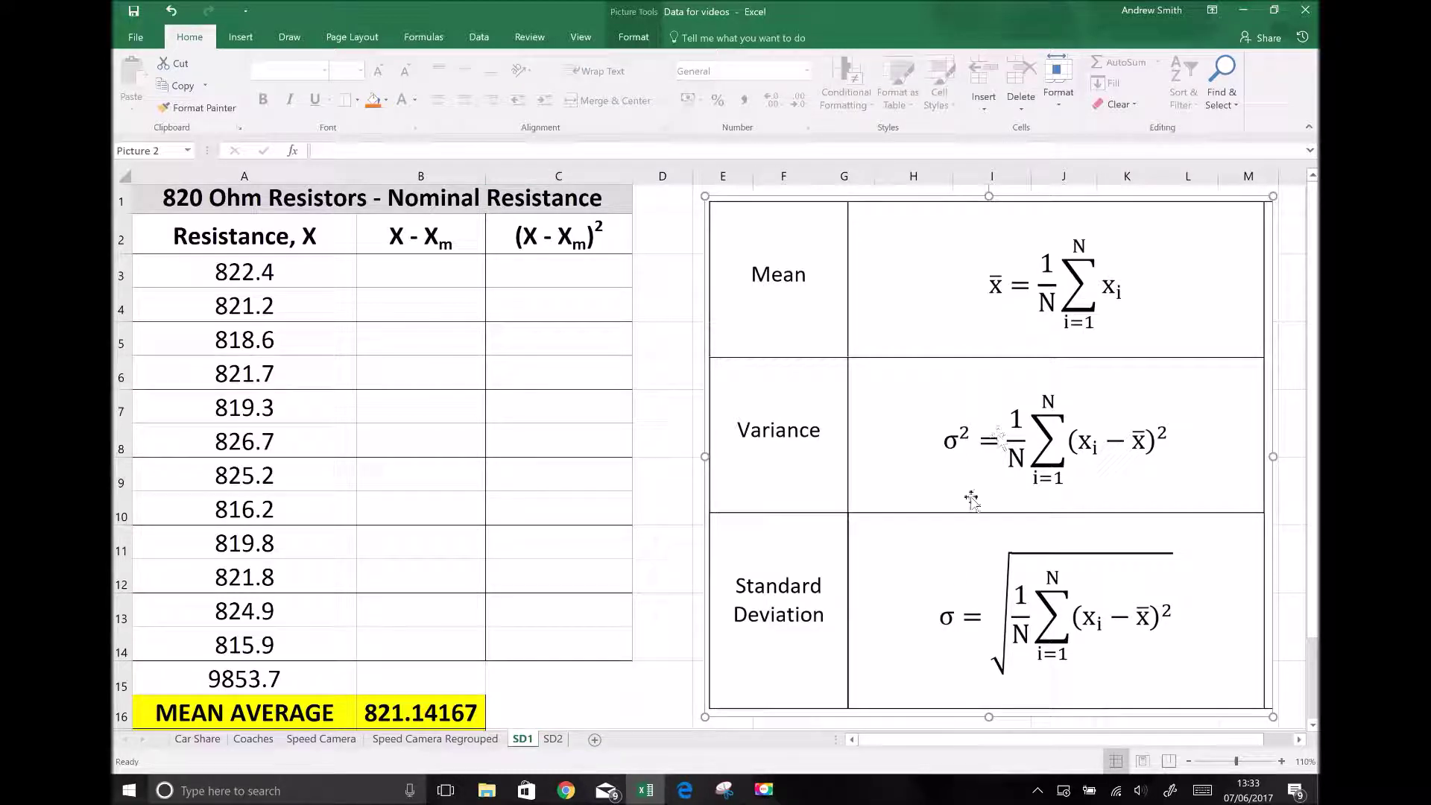
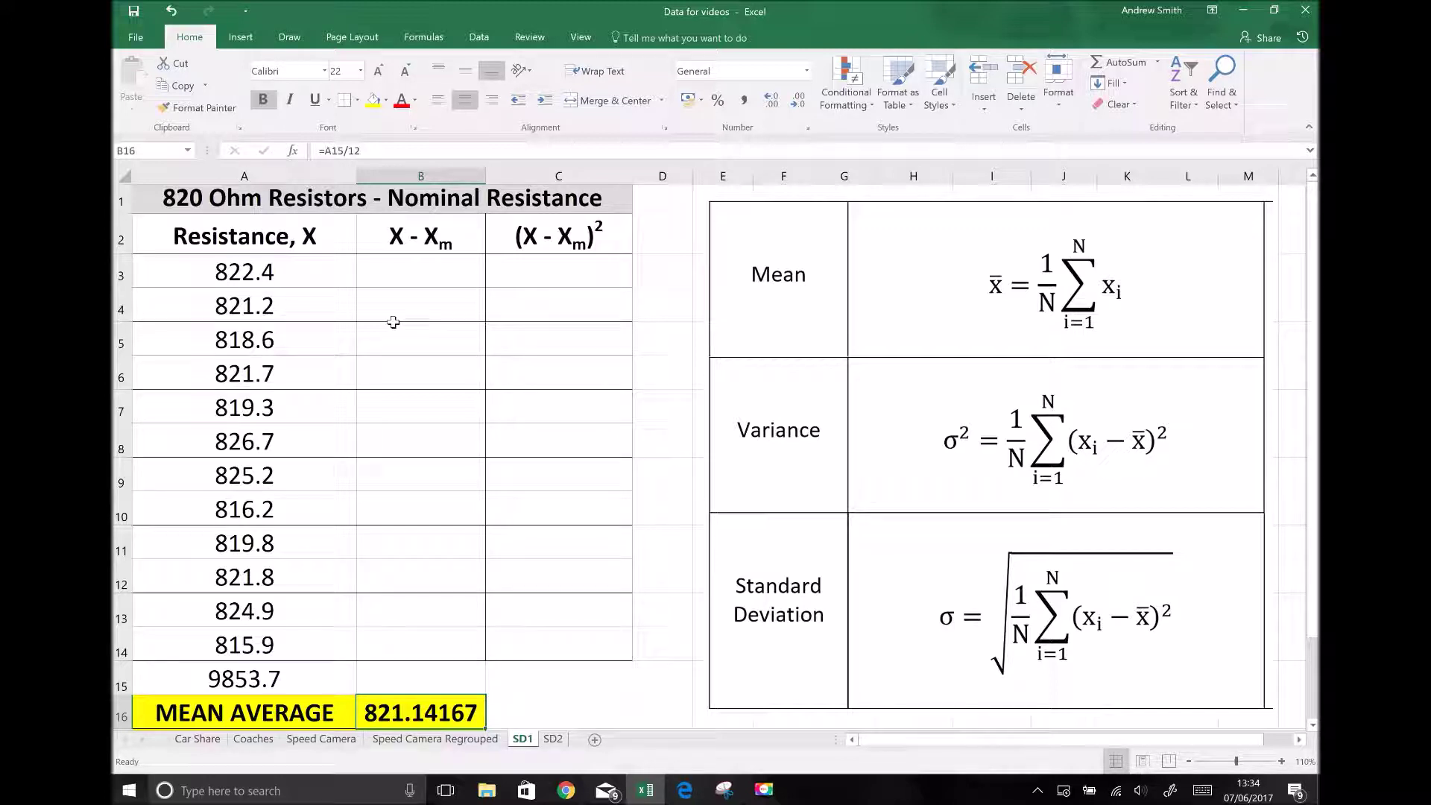
pyautogui.moveTo(271, 277); pyautogui.dragTo(261, 307)
pyautogui.click(260, 307)
pyautogui.click(259, 337)
pyautogui.click(256, 376)
pyautogui.click(255, 412)
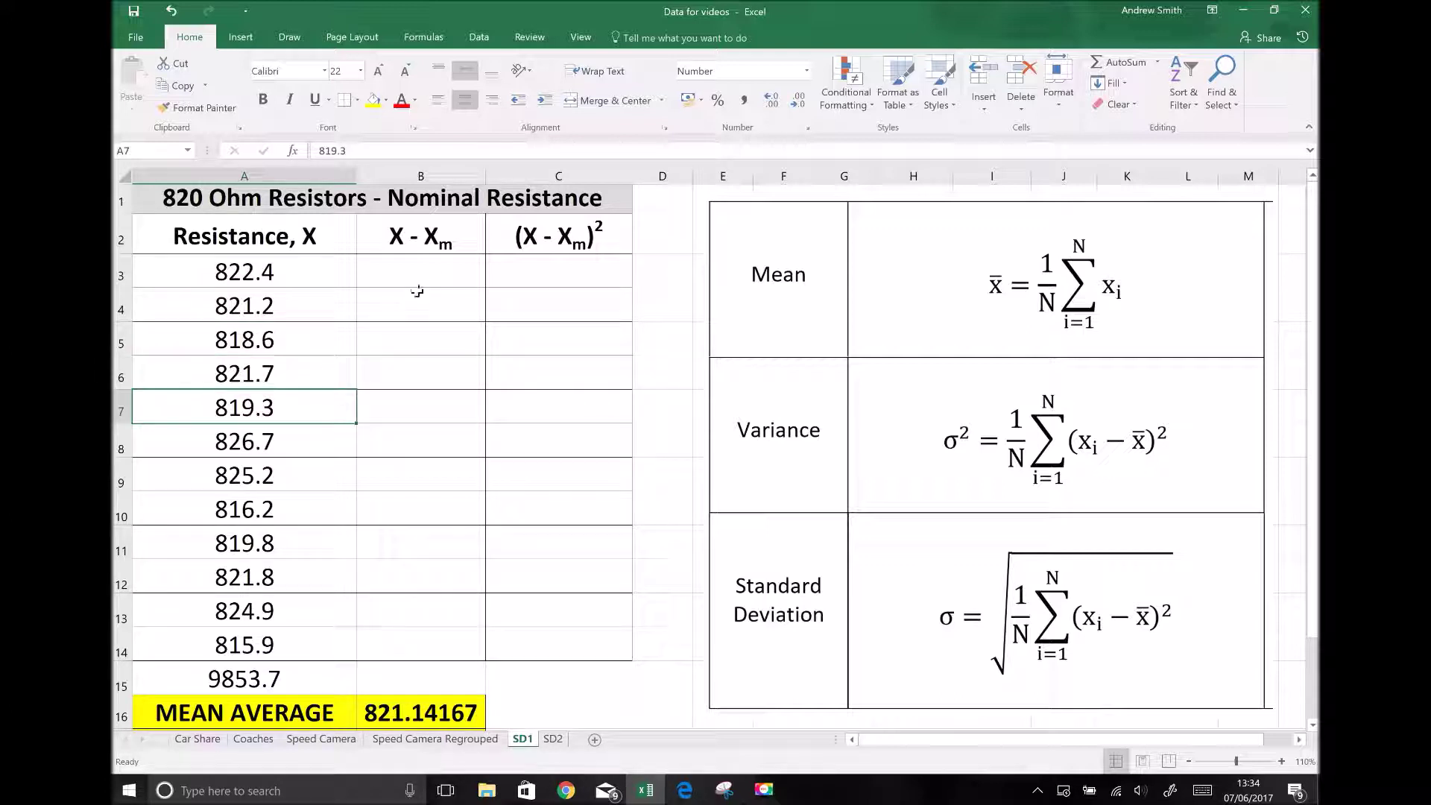
# Step: Calculate the first reading's deviation from the mean in B3 with =A3-B16, and check the two referenced cells
pyautogui.click(437, 275)
pyautogui.write('=')
pyautogui.click(305, 273)
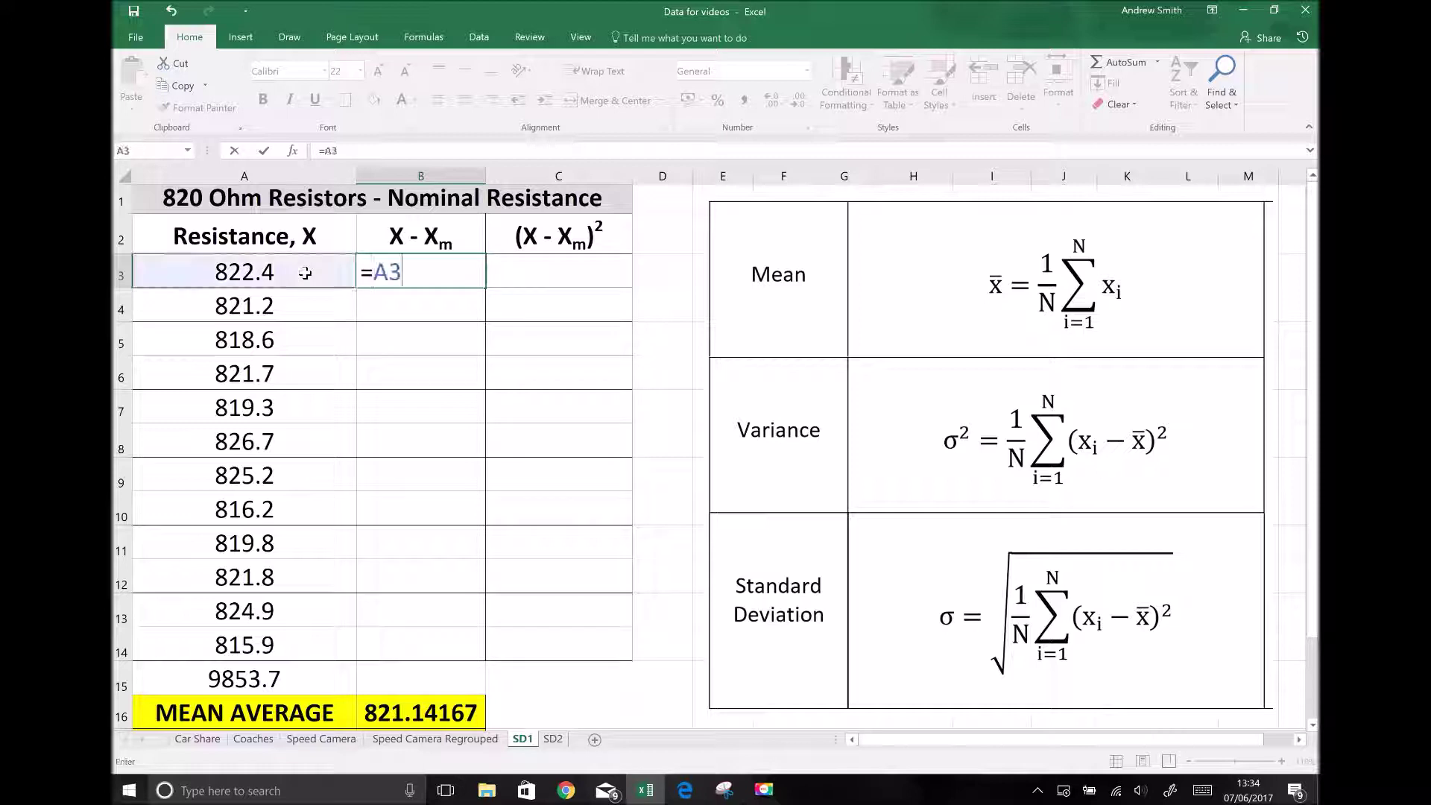
pyautogui.write('-')
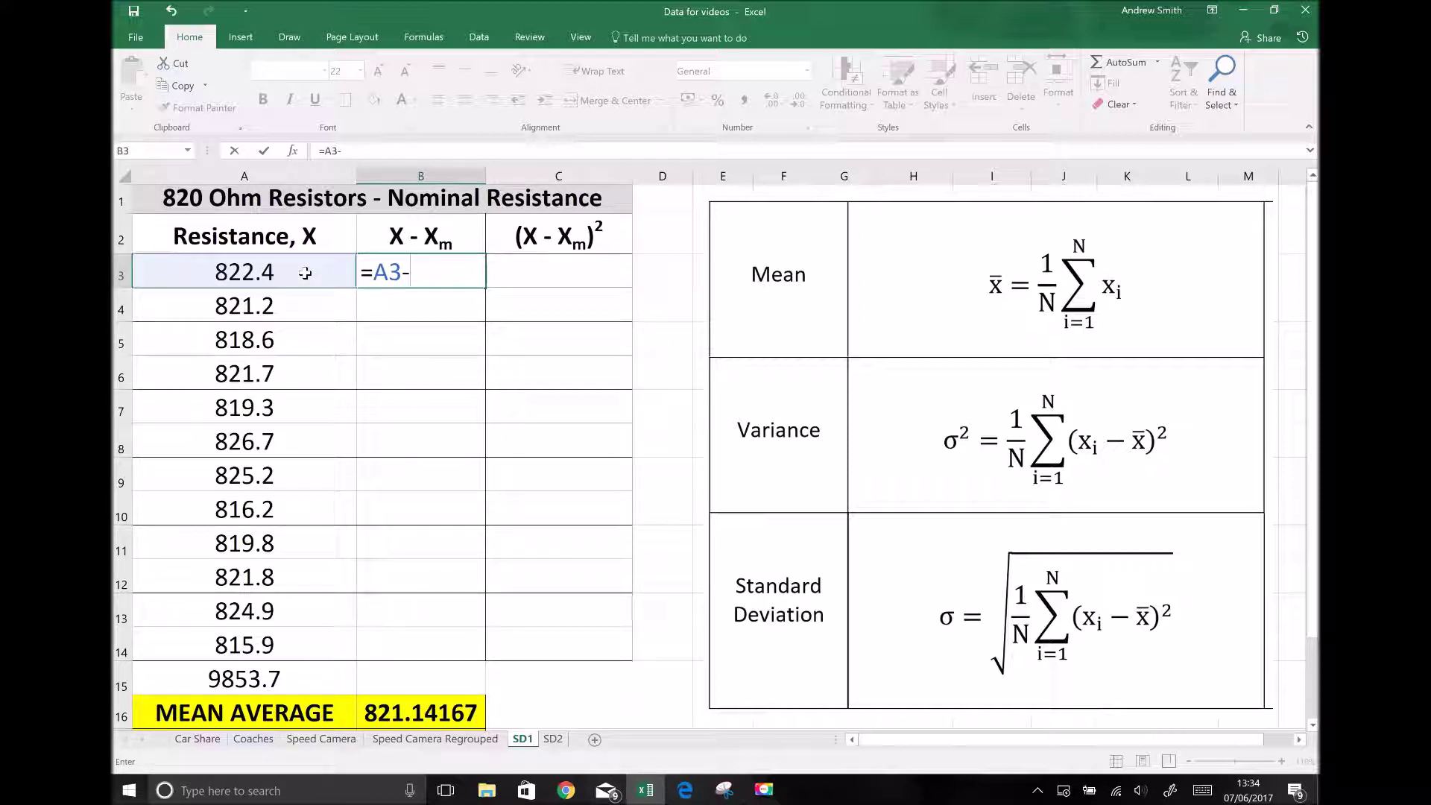
pyautogui.click(426, 709)
pyautogui.press('Return')
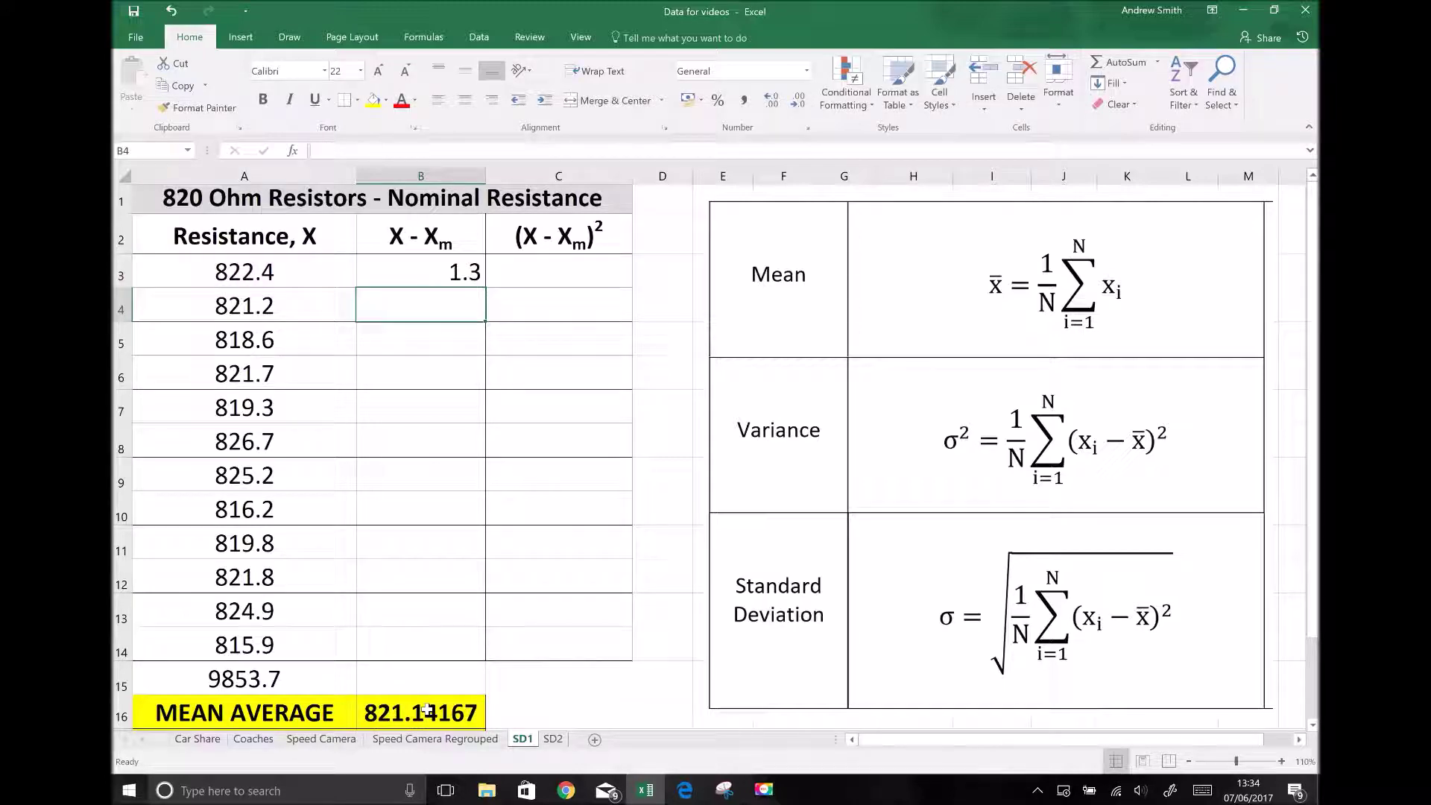
pyautogui.click(253, 277)
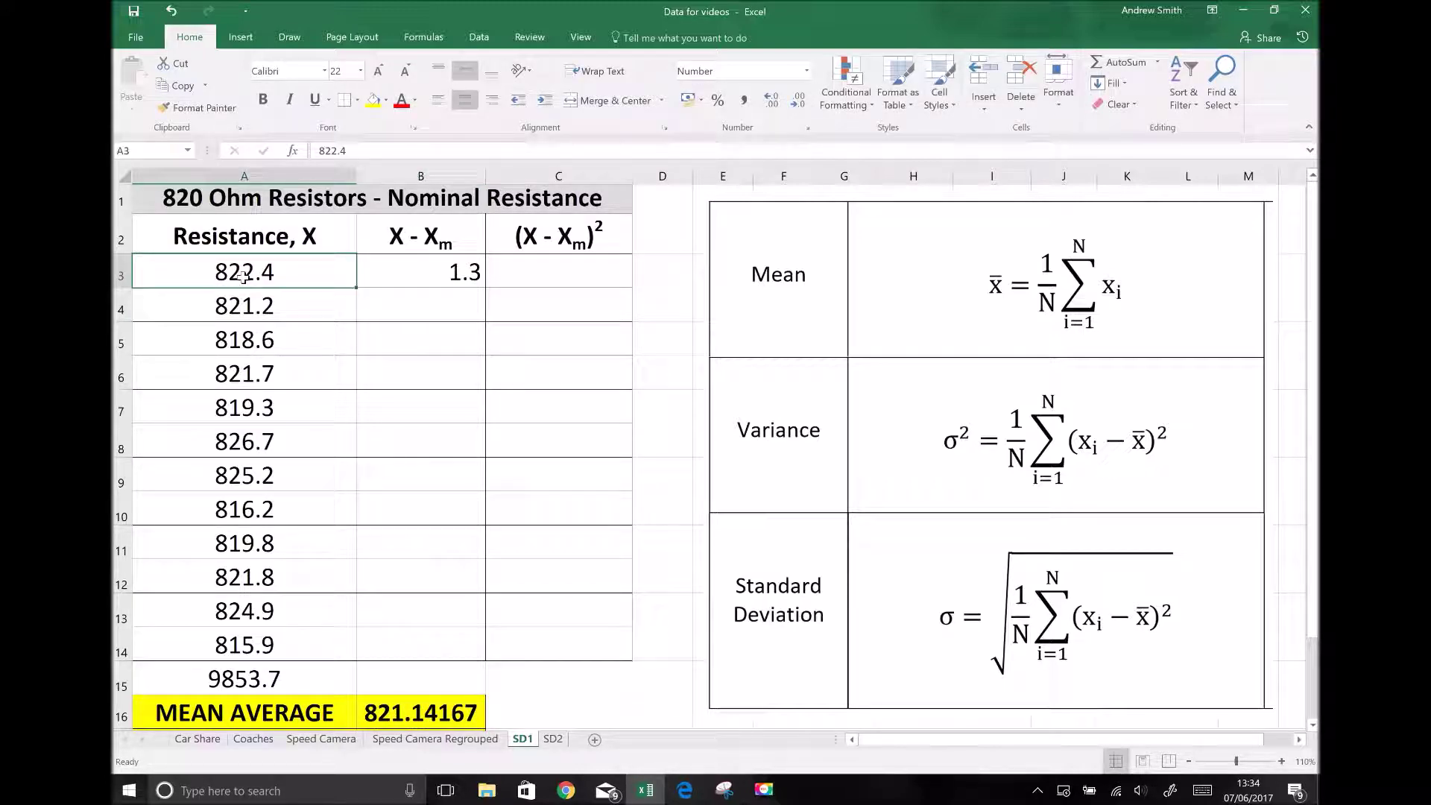
pyautogui.click(400, 717)
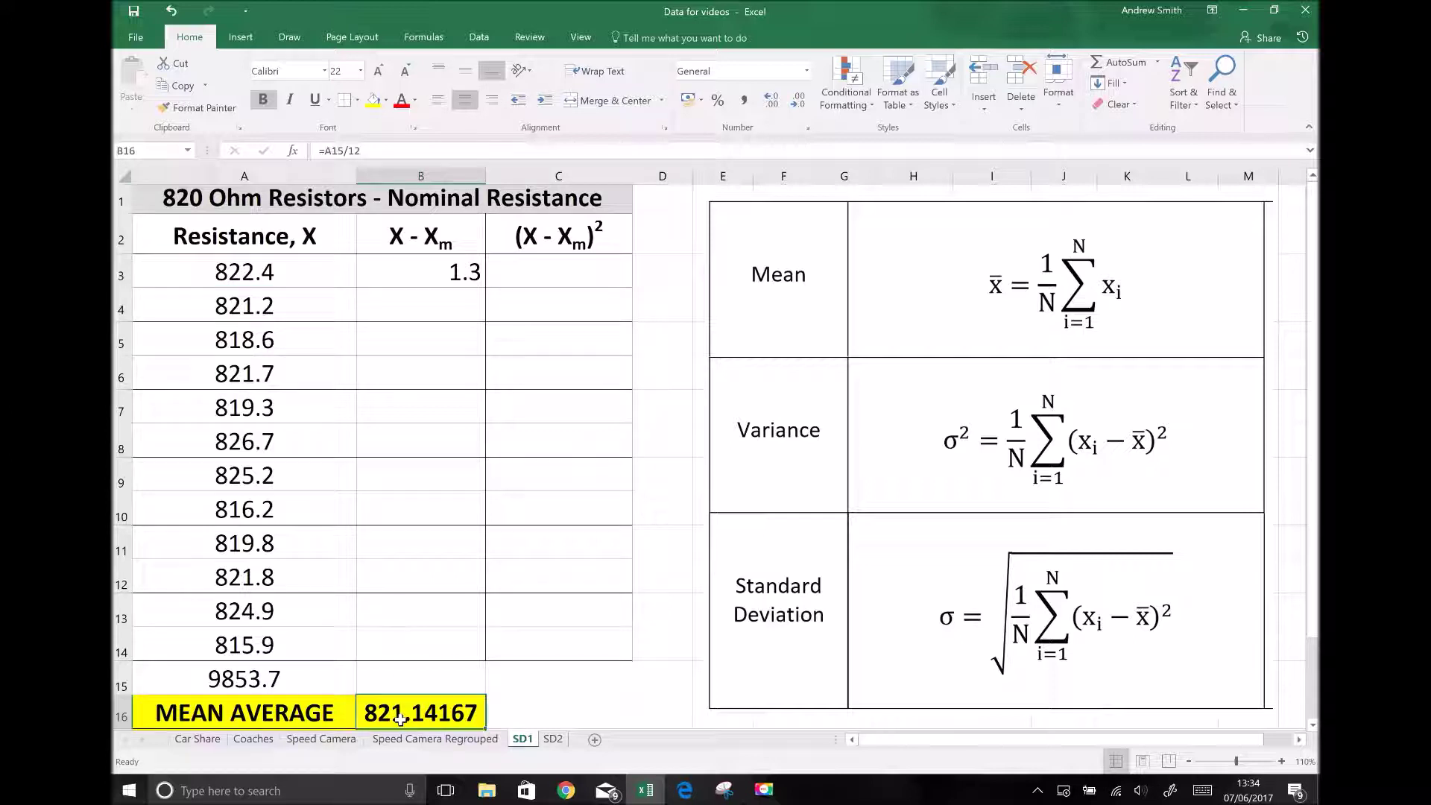
# Step: Centre the X - Xm column cells B3:B14 horizontally
pyautogui.click(425, 266)
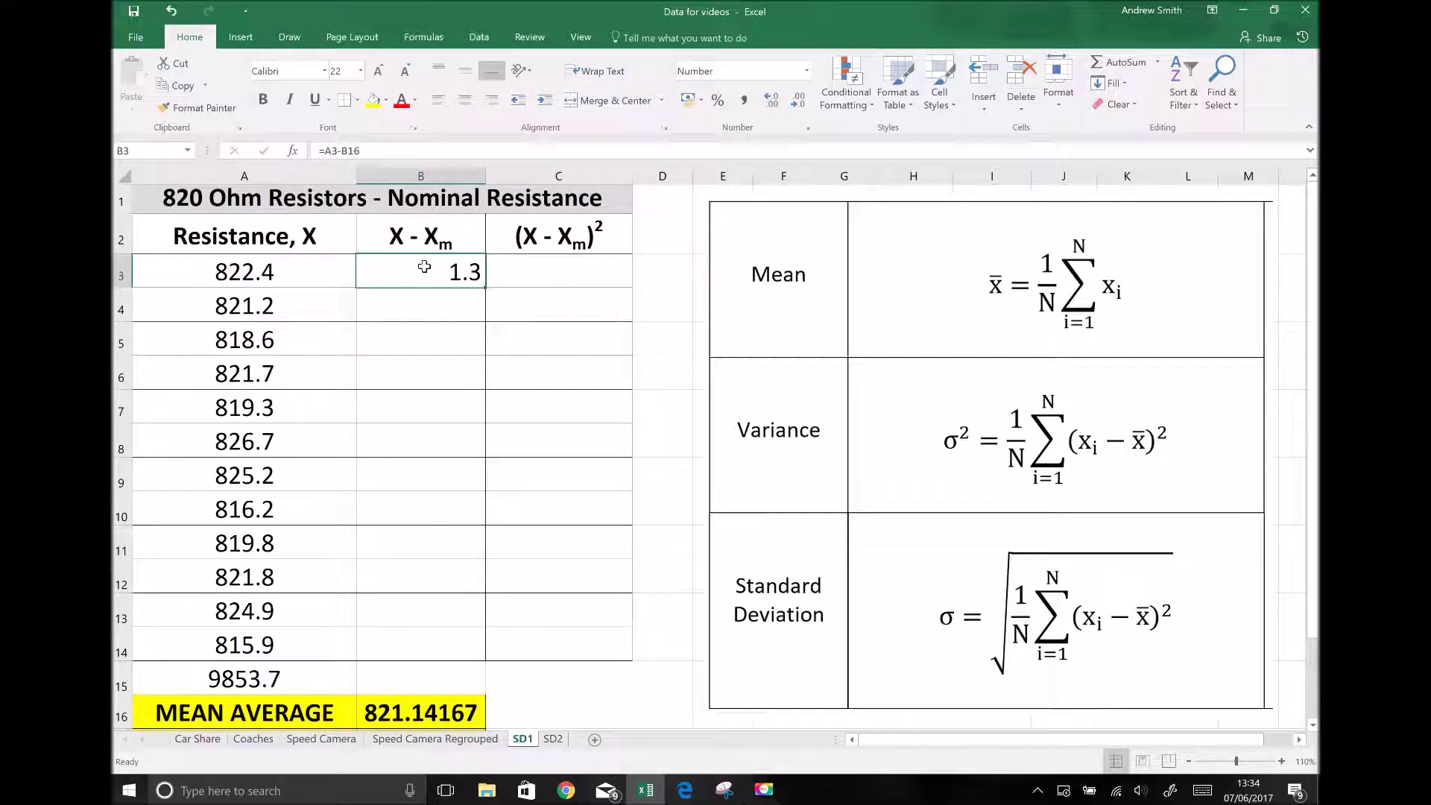
pyautogui.click(462, 108)
pyautogui.moveTo(418, 281); pyautogui.dragTo(409, 632)
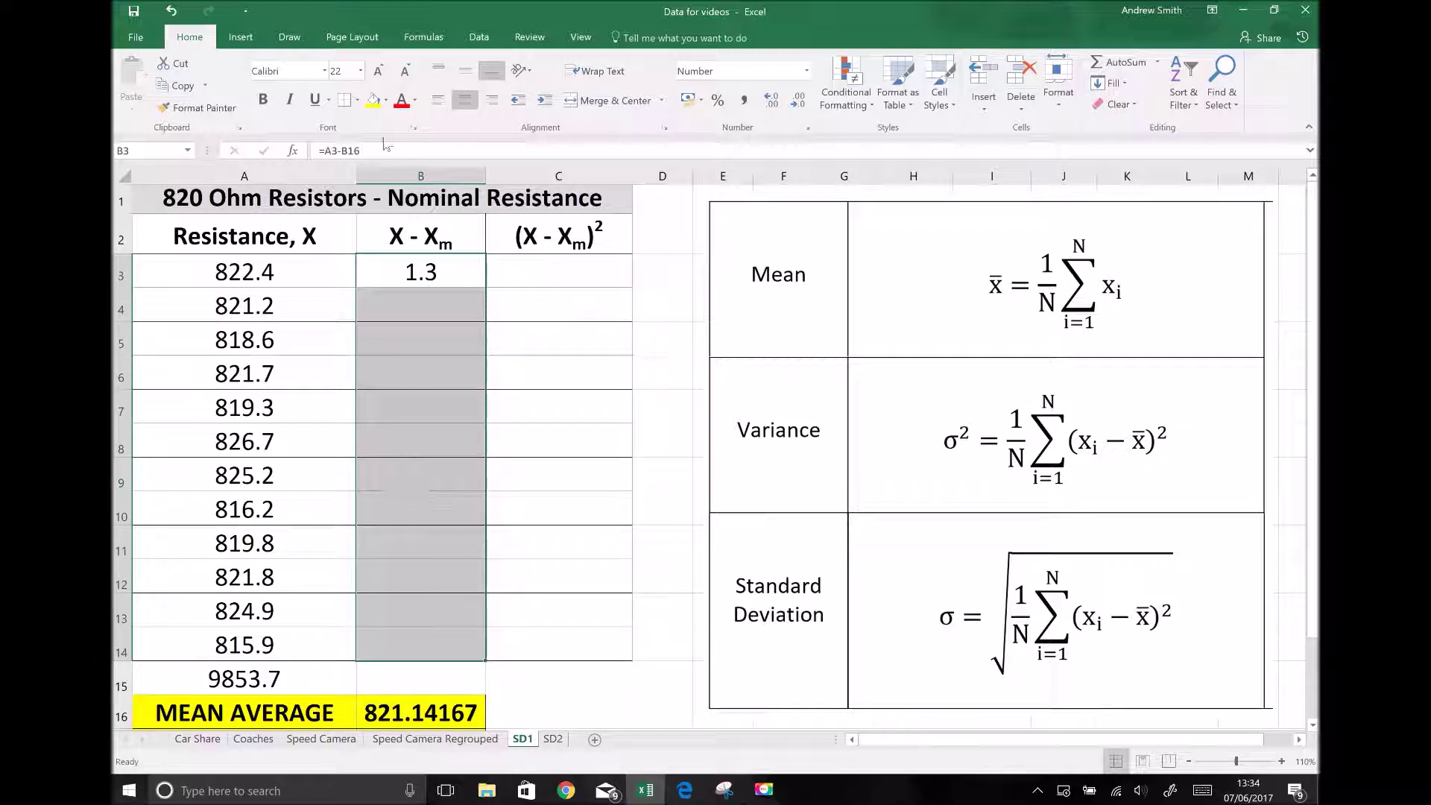
pyautogui.click(463, 102)
pyautogui.click(462, 102)
# Step: Calculate the second reading's deviation from the mean in B4 with =A4-B16
pyautogui.click(455, 308)
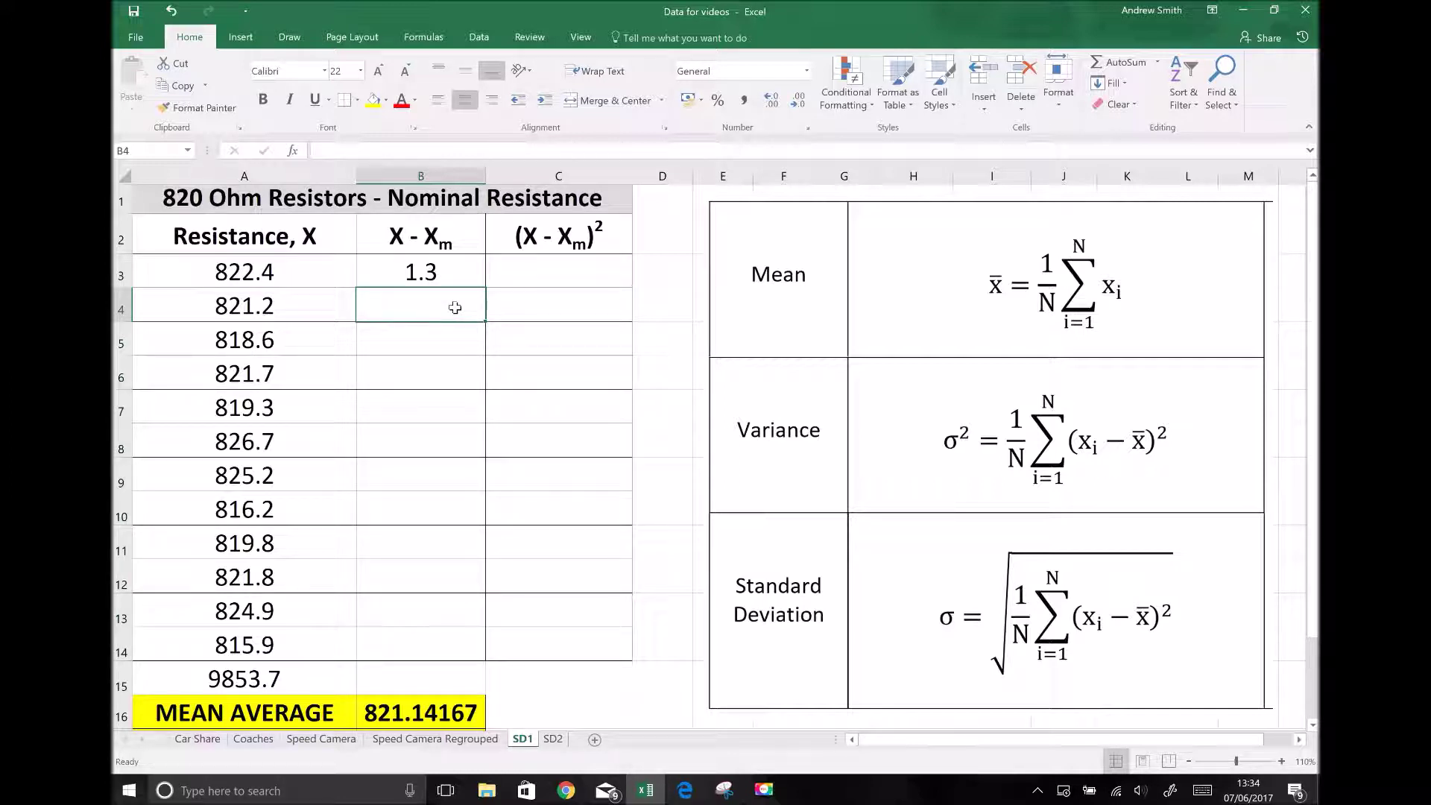
pyautogui.write('=')
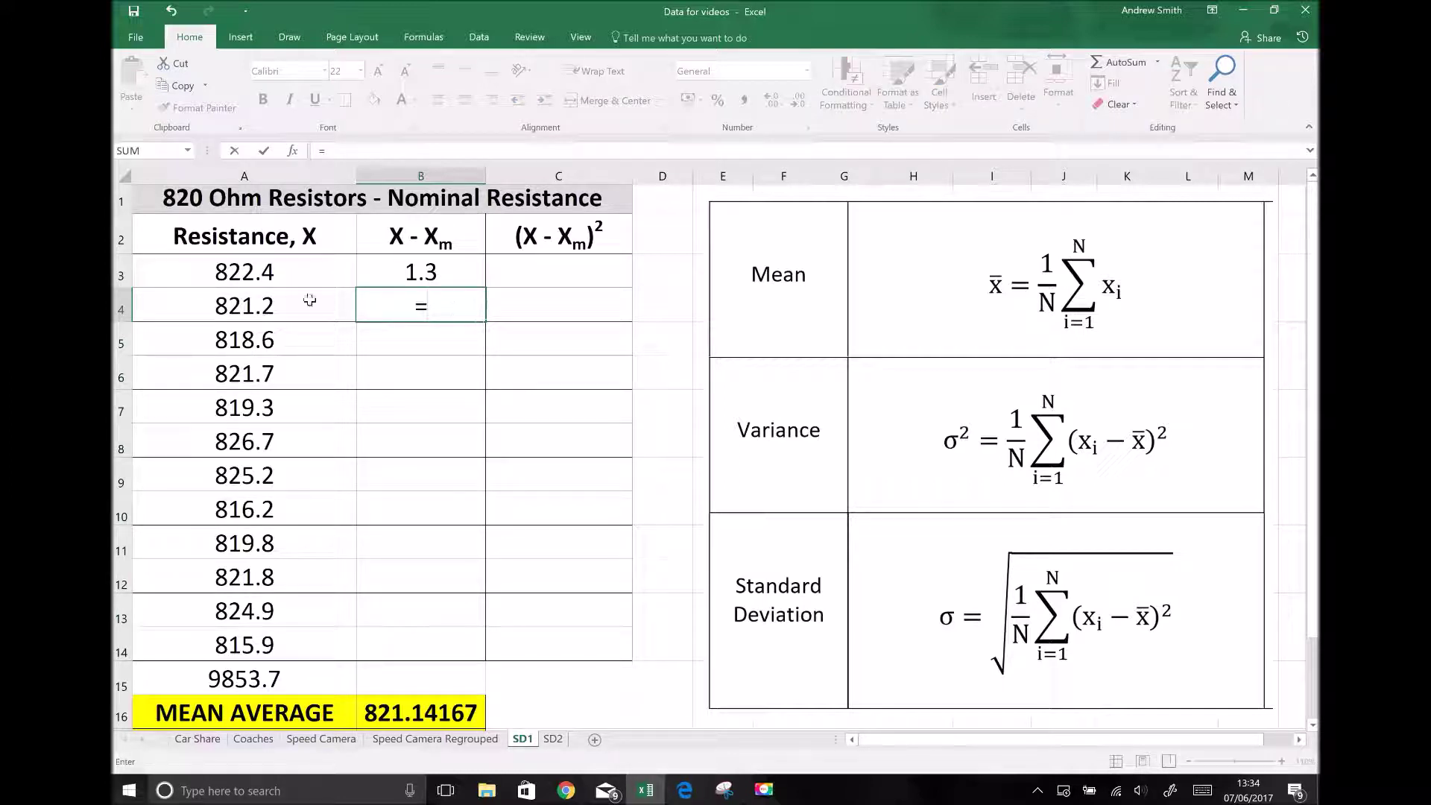
pyautogui.click(238, 306)
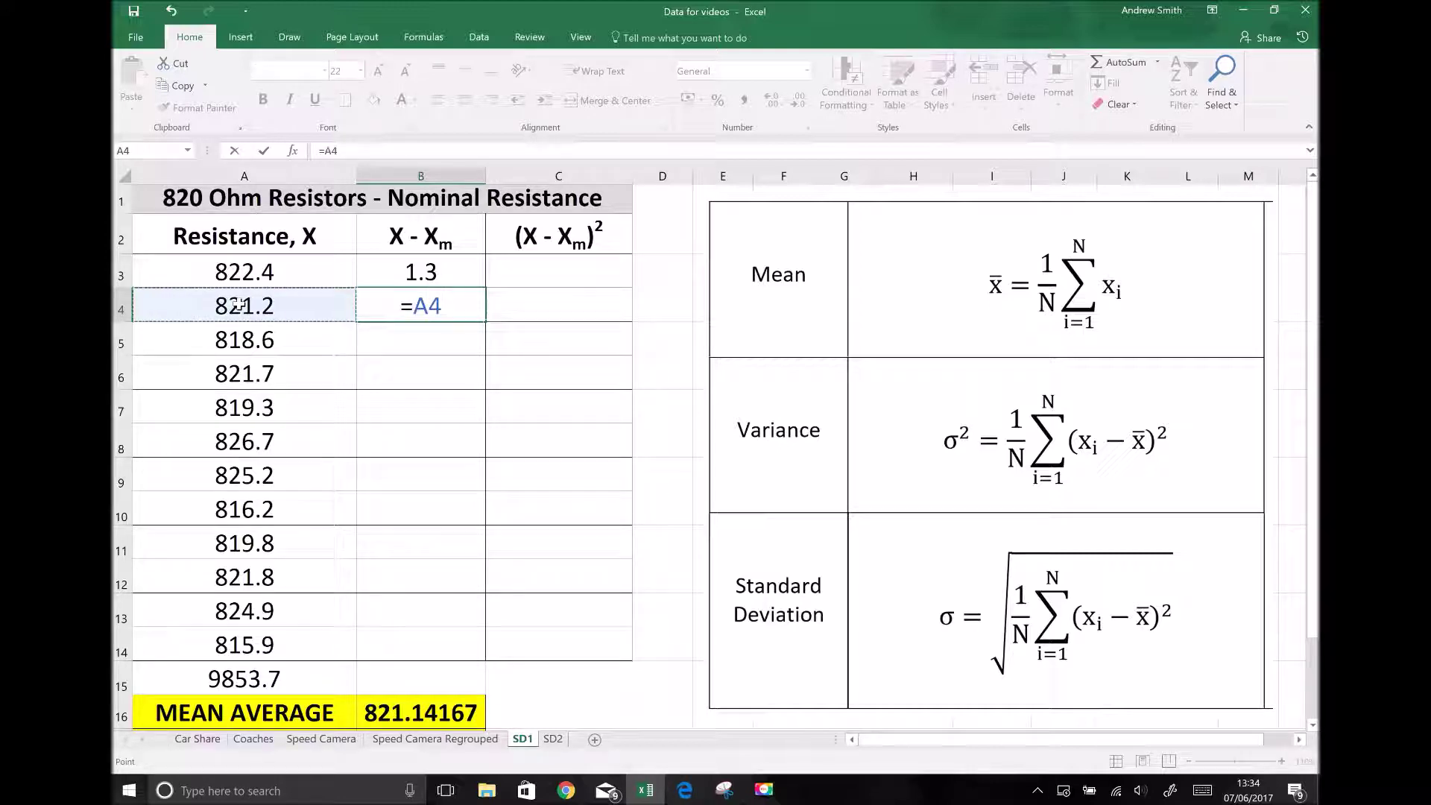
pyautogui.write('-')
pyautogui.click(406, 714)
pyautogui.press('Return')
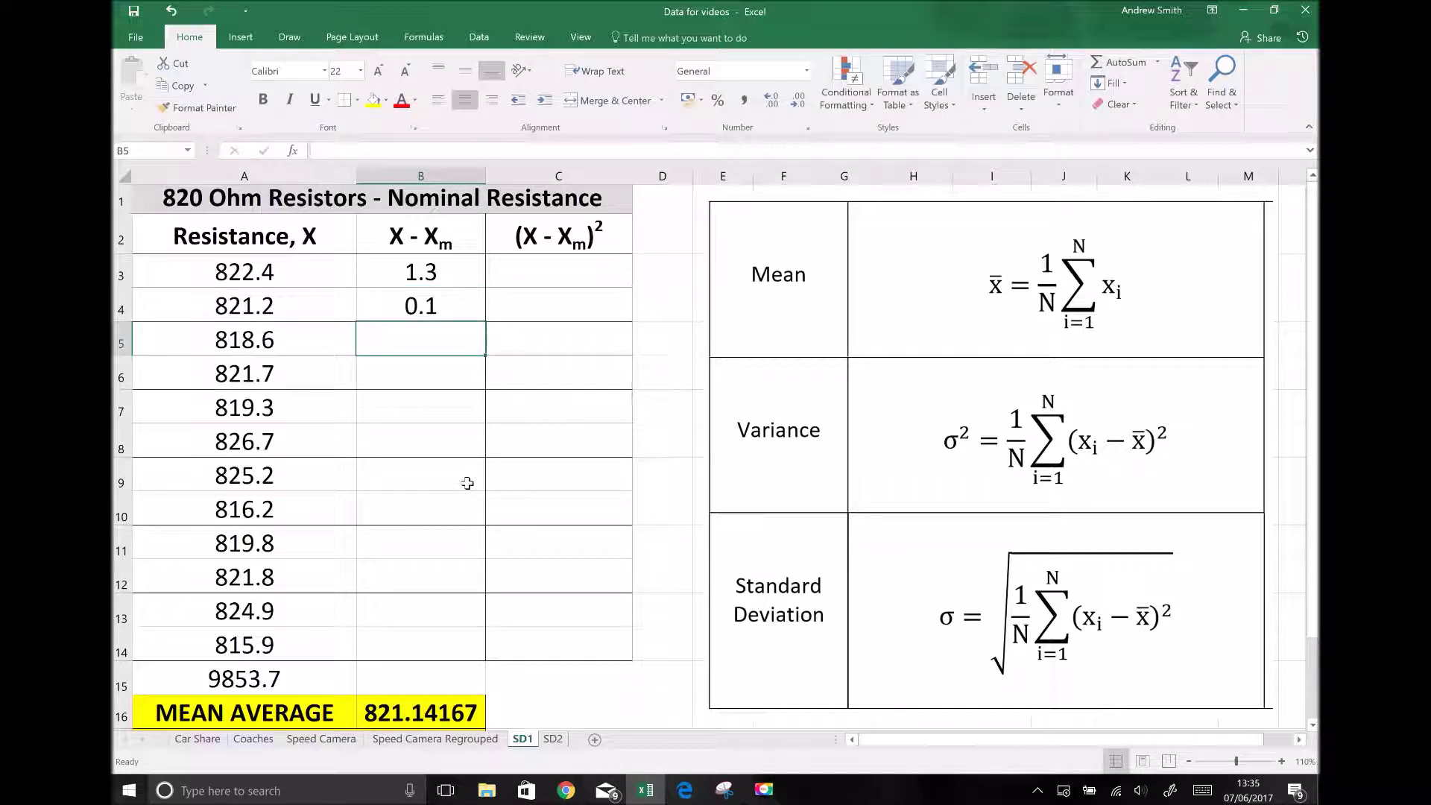
# Step: Calculate the third reading's deviation from the mean in B5 with =A5-B16
pyautogui.write('=')
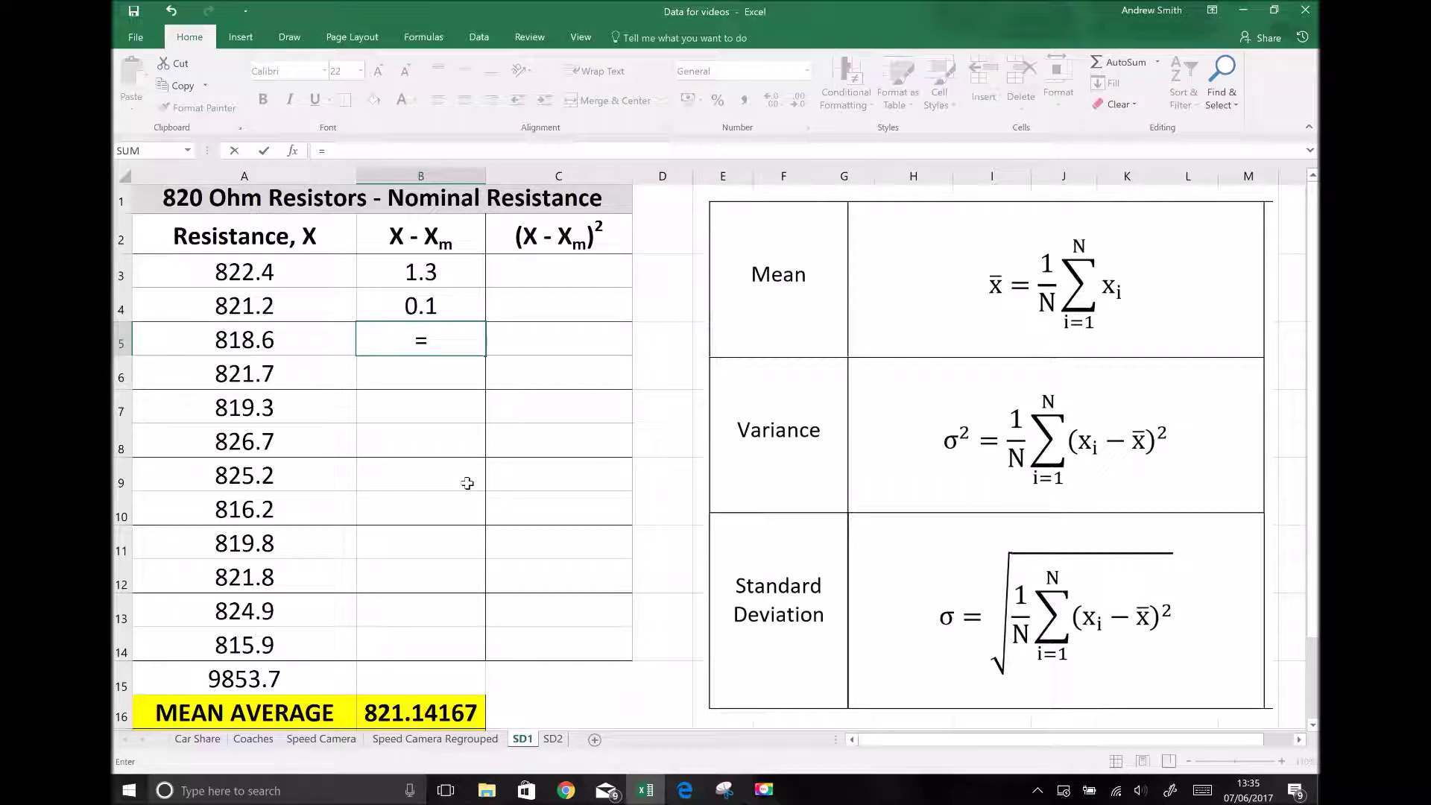
pyautogui.click(255, 341)
pyautogui.write('-')
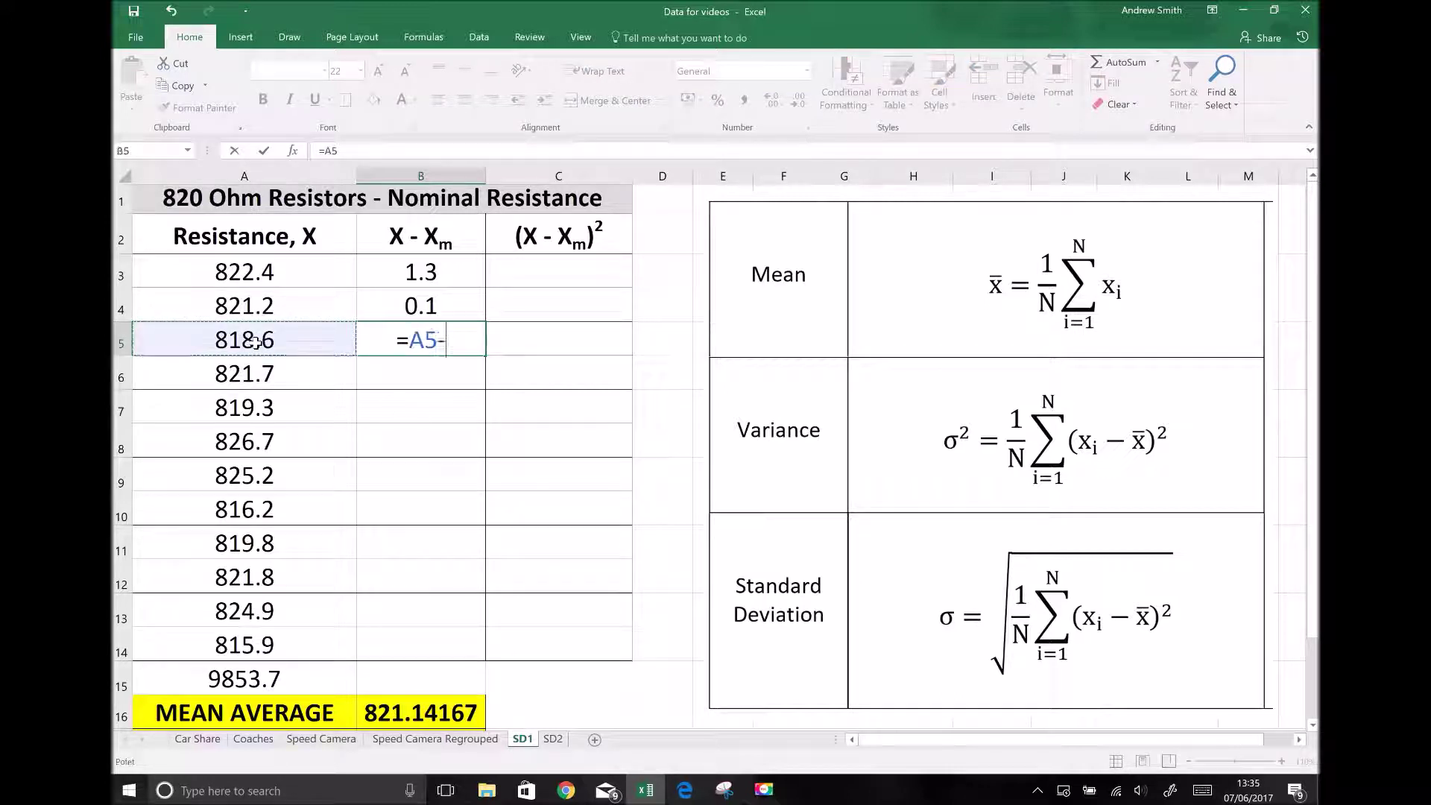
pyautogui.click(415, 714)
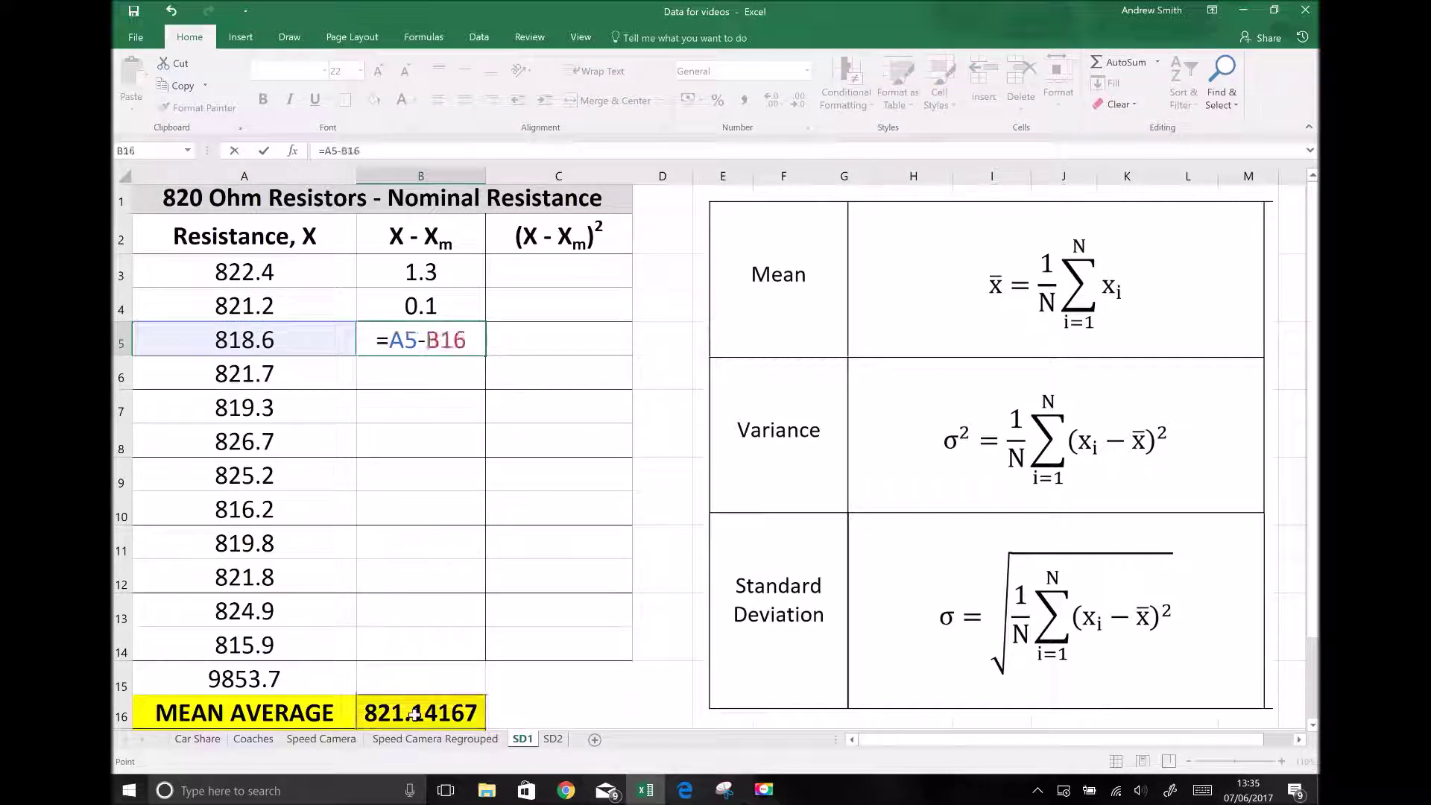
pyautogui.press('Return')
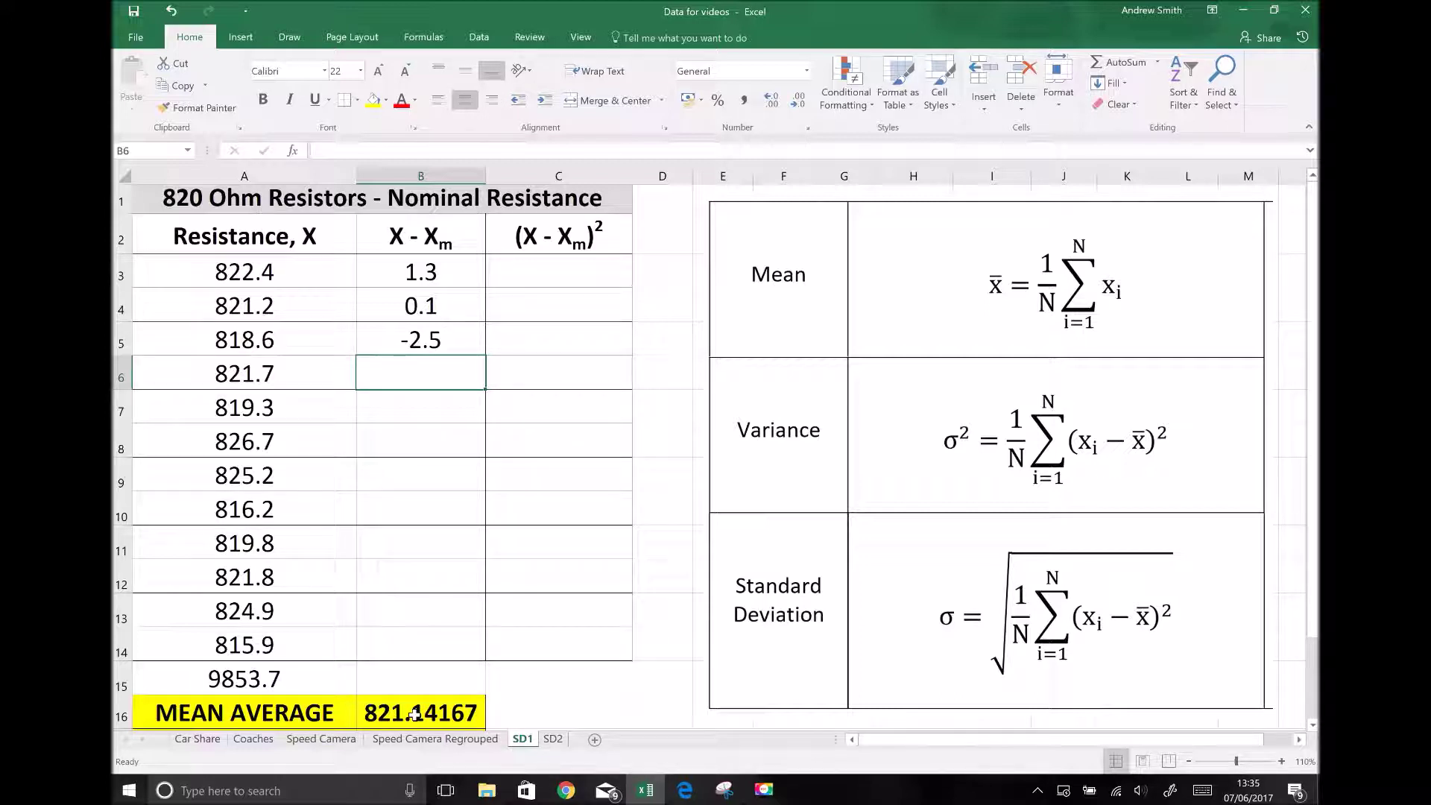
# Step: Calculate the fourth reading's deviation in B6 with the absolute mean reference =A6-$B$16, and fill the formula down to B14
pyautogui.write('=')
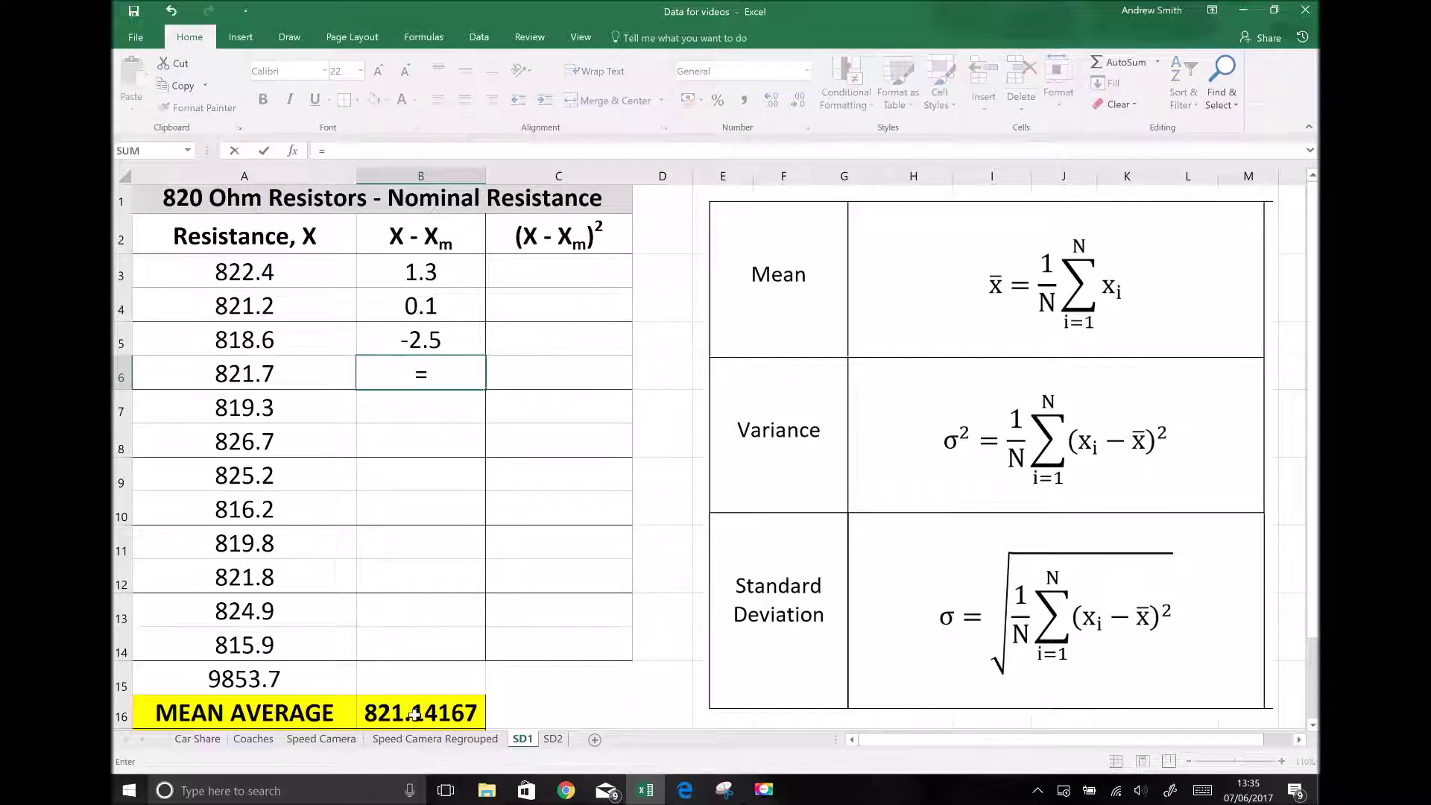
pyautogui.click(226, 378)
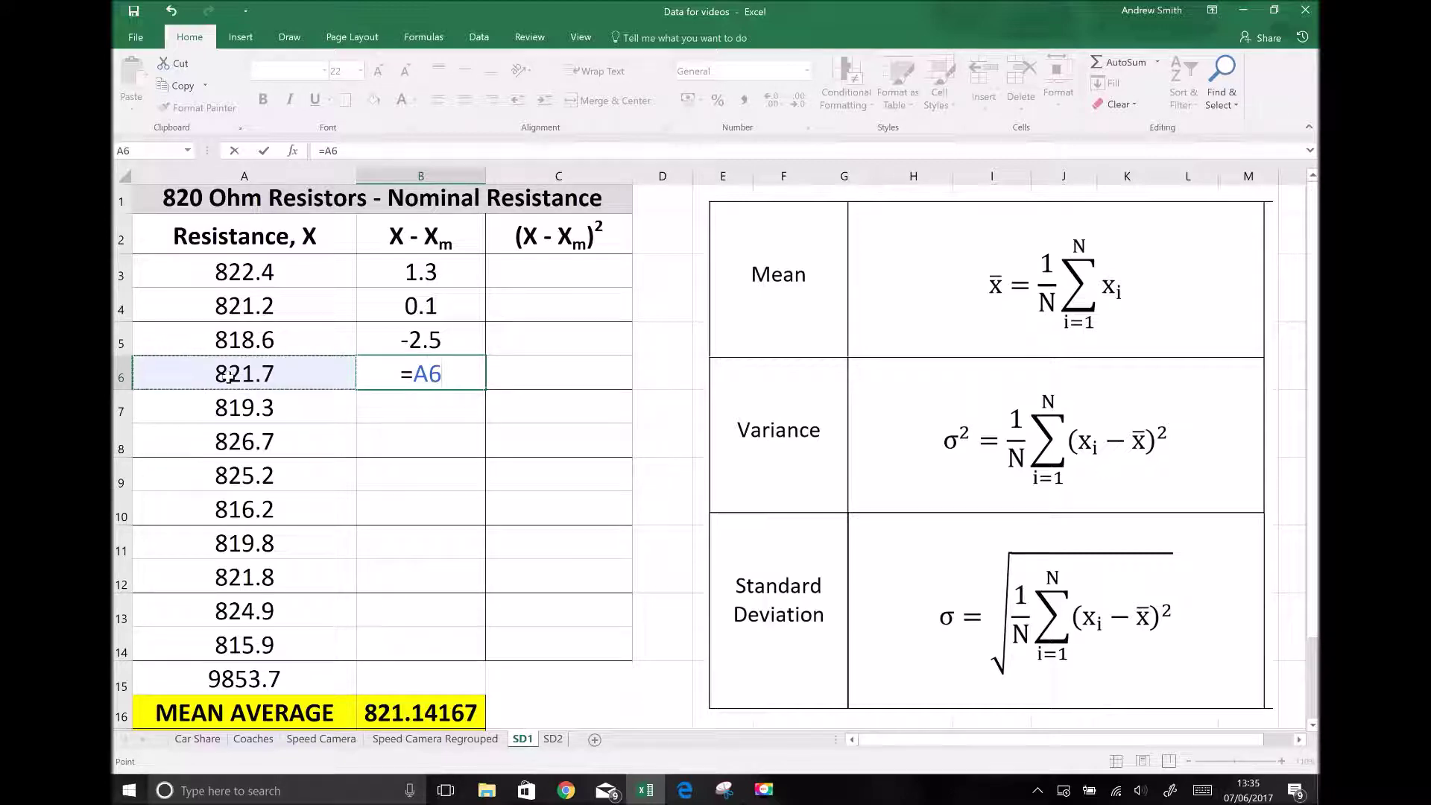
pyautogui.write('-')
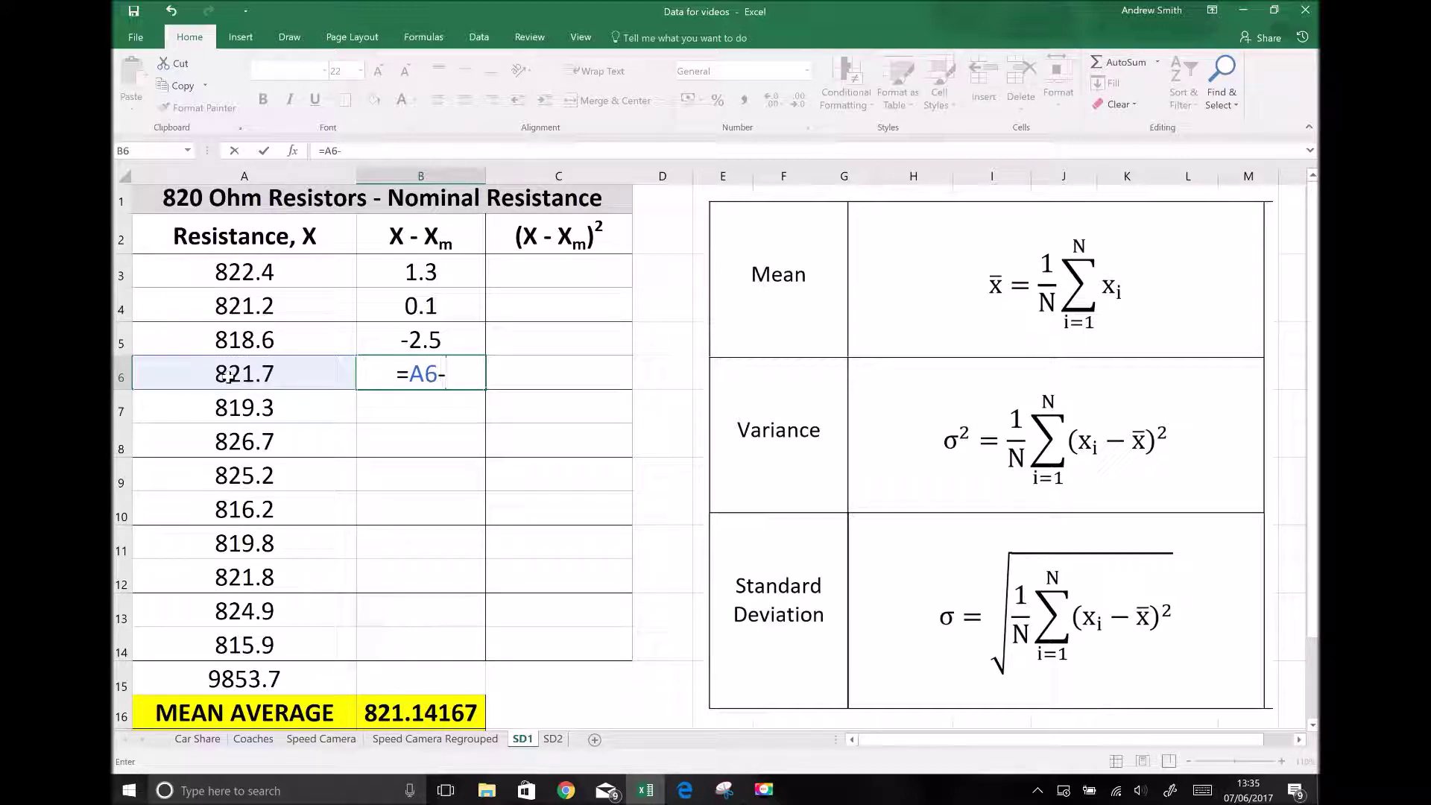
pyautogui.click(398, 720)
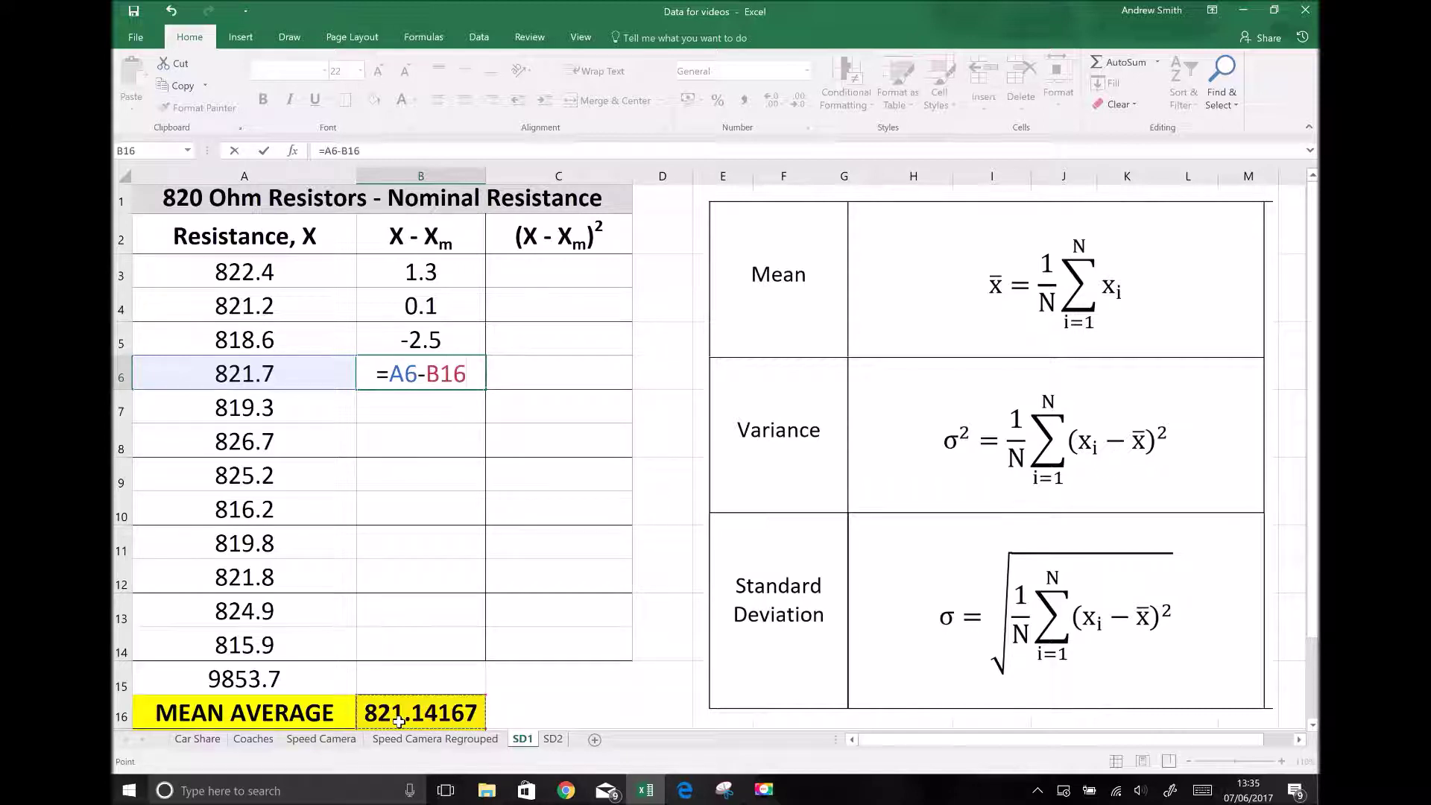
pyautogui.click(427, 375)
pyautogui.write('$')
pyautogui.press('Right')
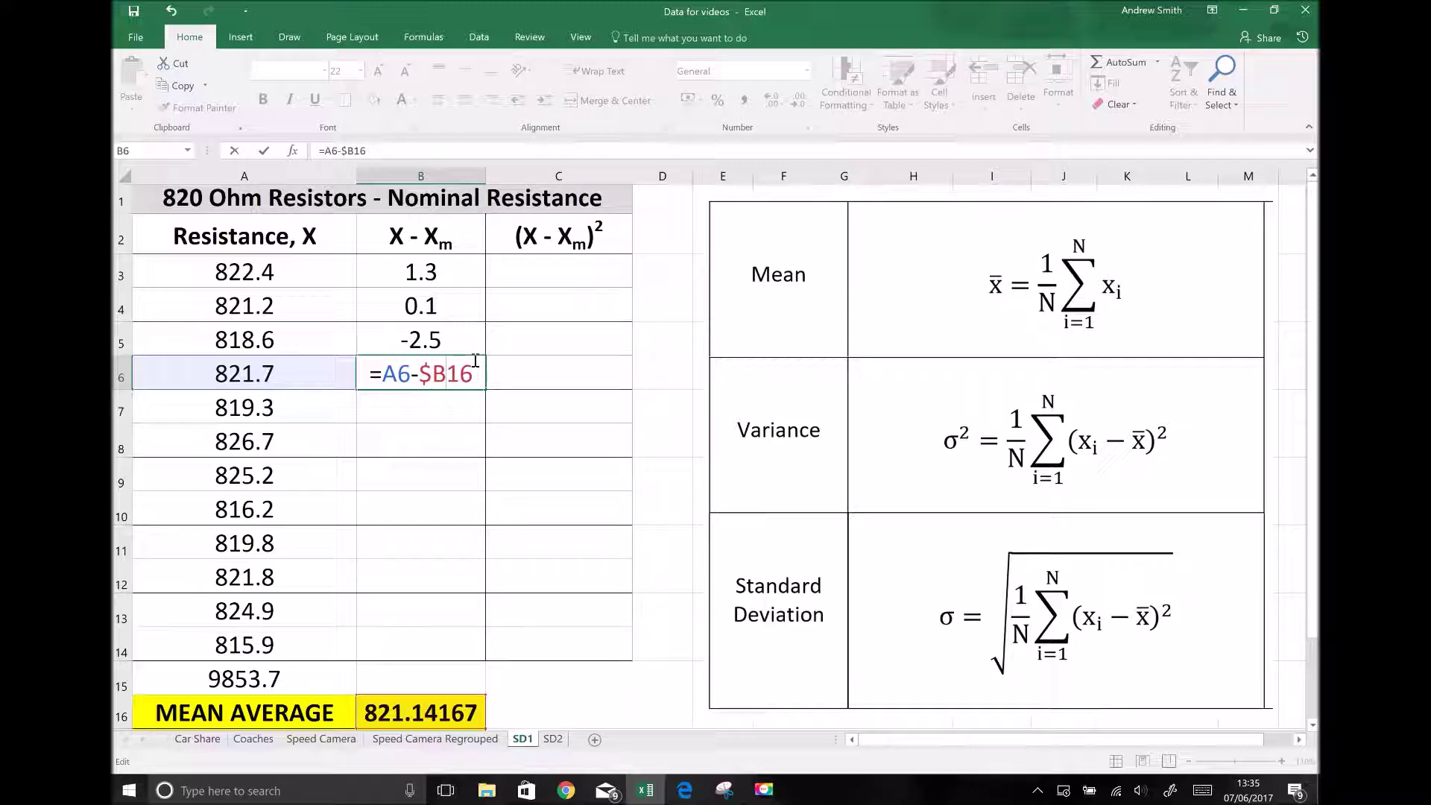
pyautogui.write('$')
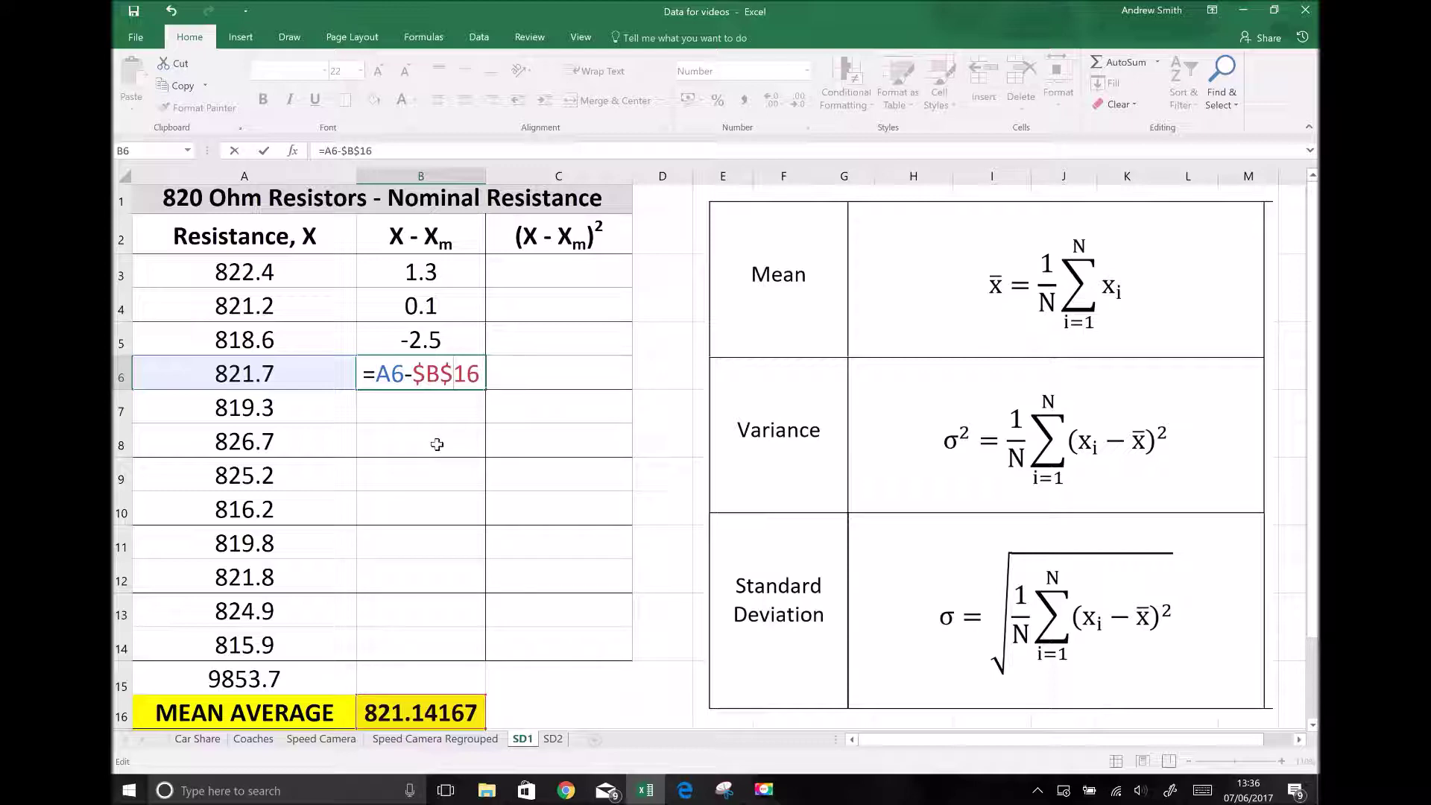
pyautogui.press('Return')
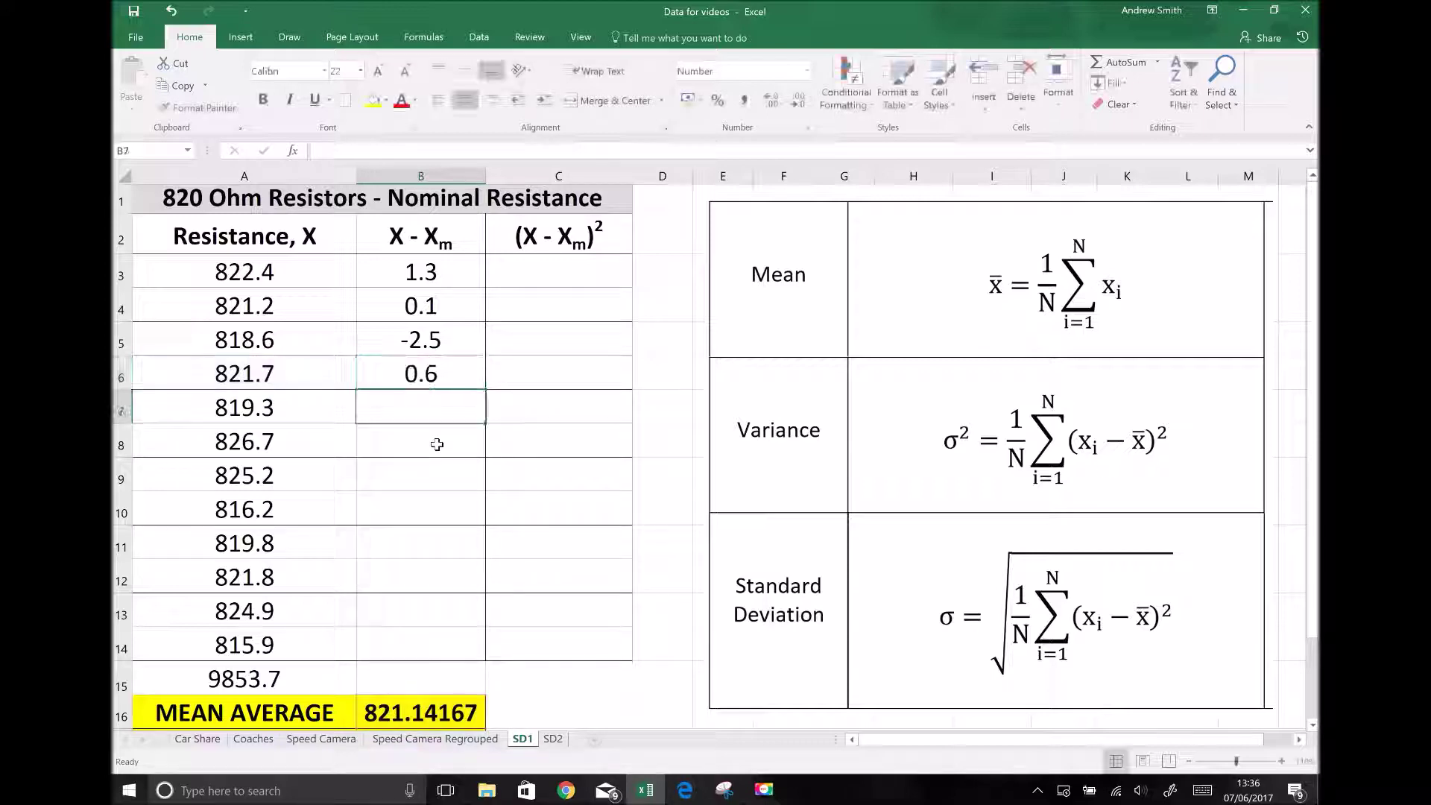
pyautogui.click(469, 376)
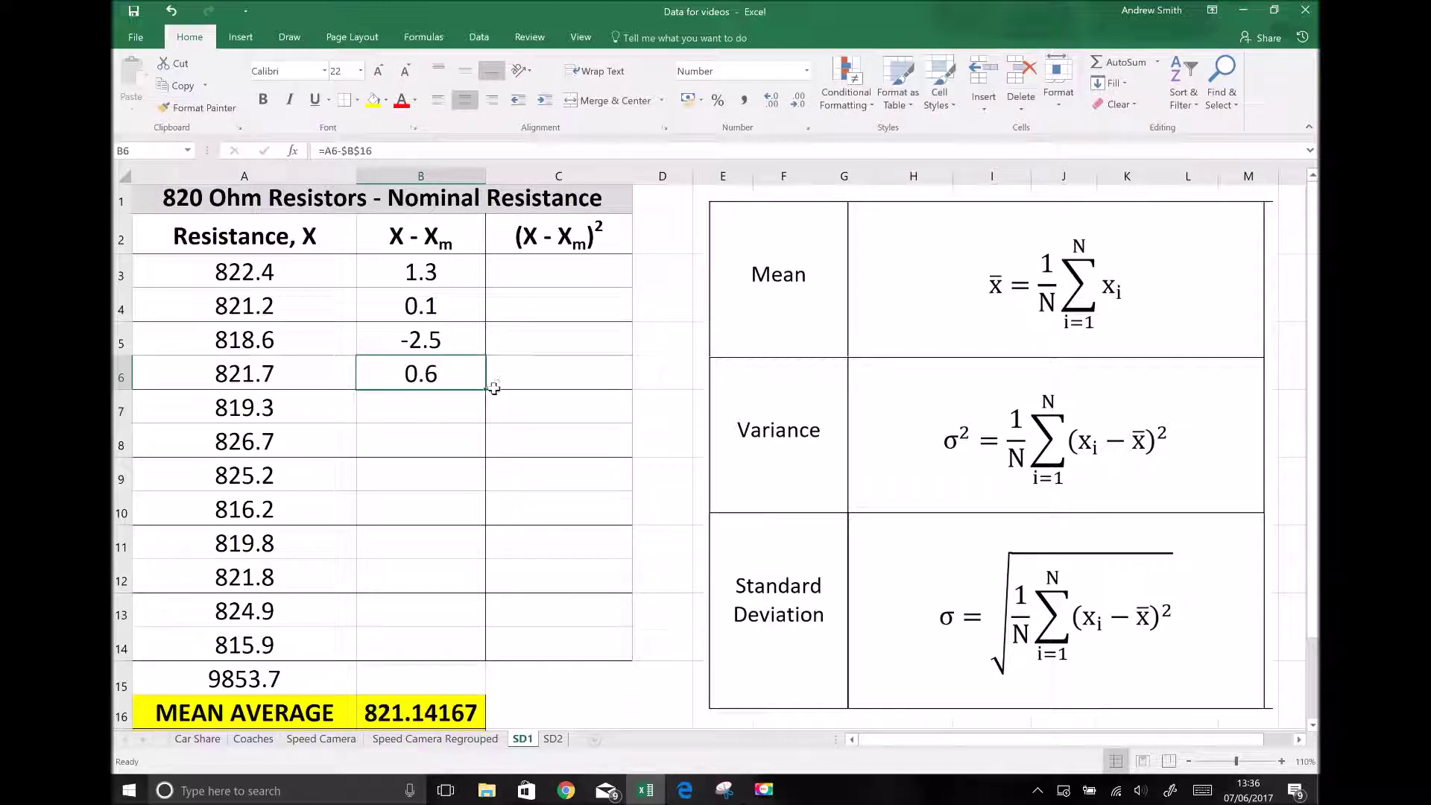
pyautogui.moveTo(485, 390); pyautogui.dragTo(450, 671)
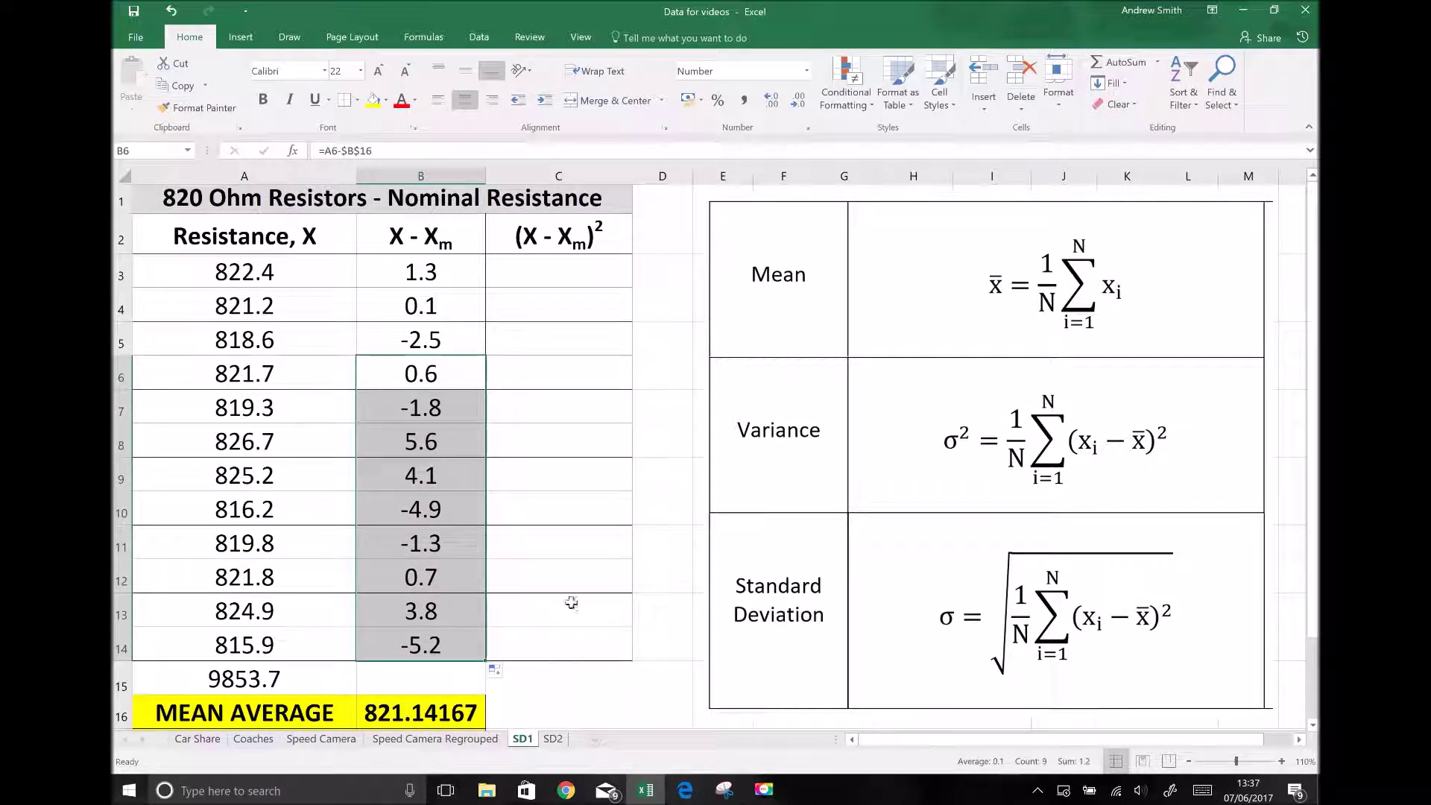
# Step: Review the first deviation in B3, the first four readings in column A and the squared-deviation heading in C2
pyautogui.click(417, 273)
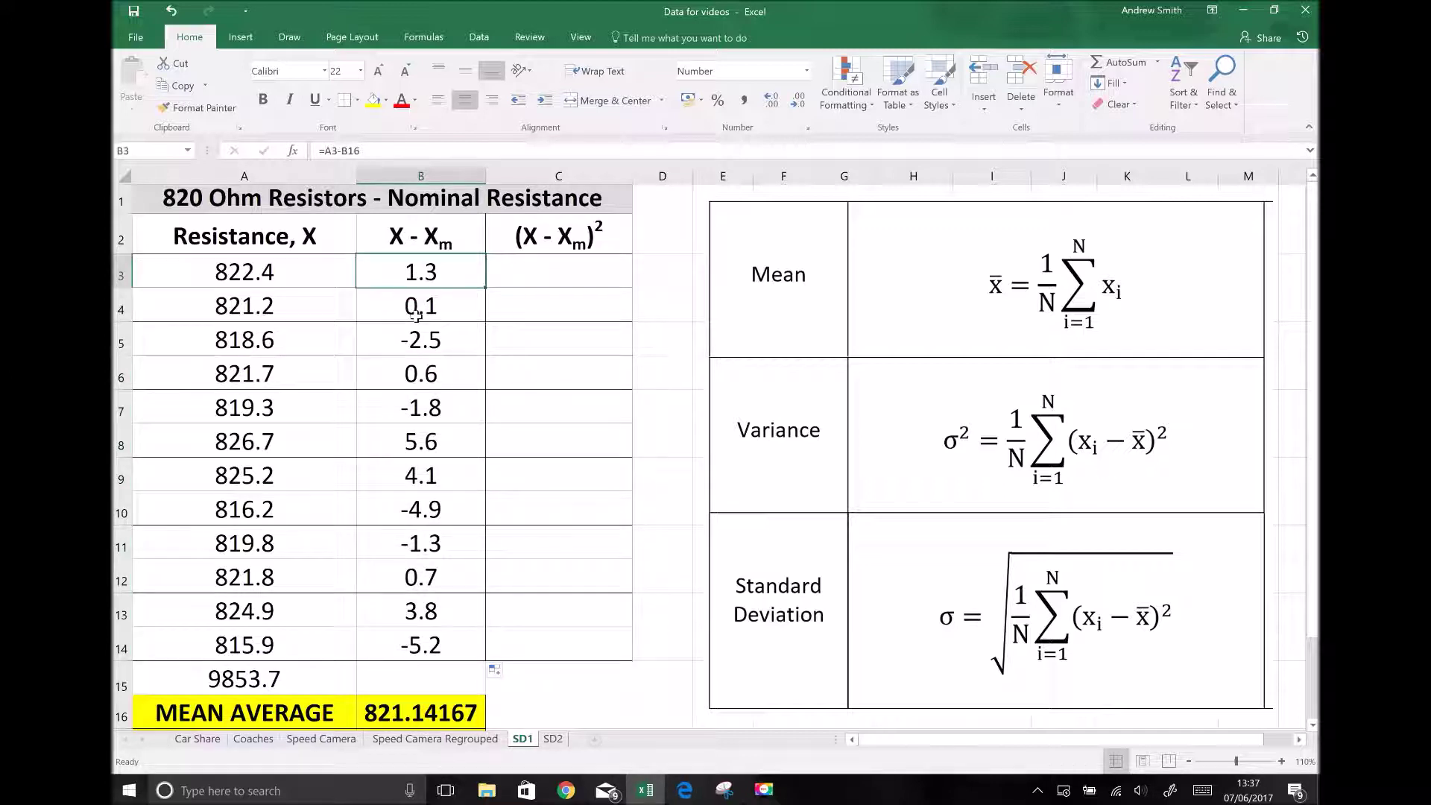
pyautogui.click(248, 276)
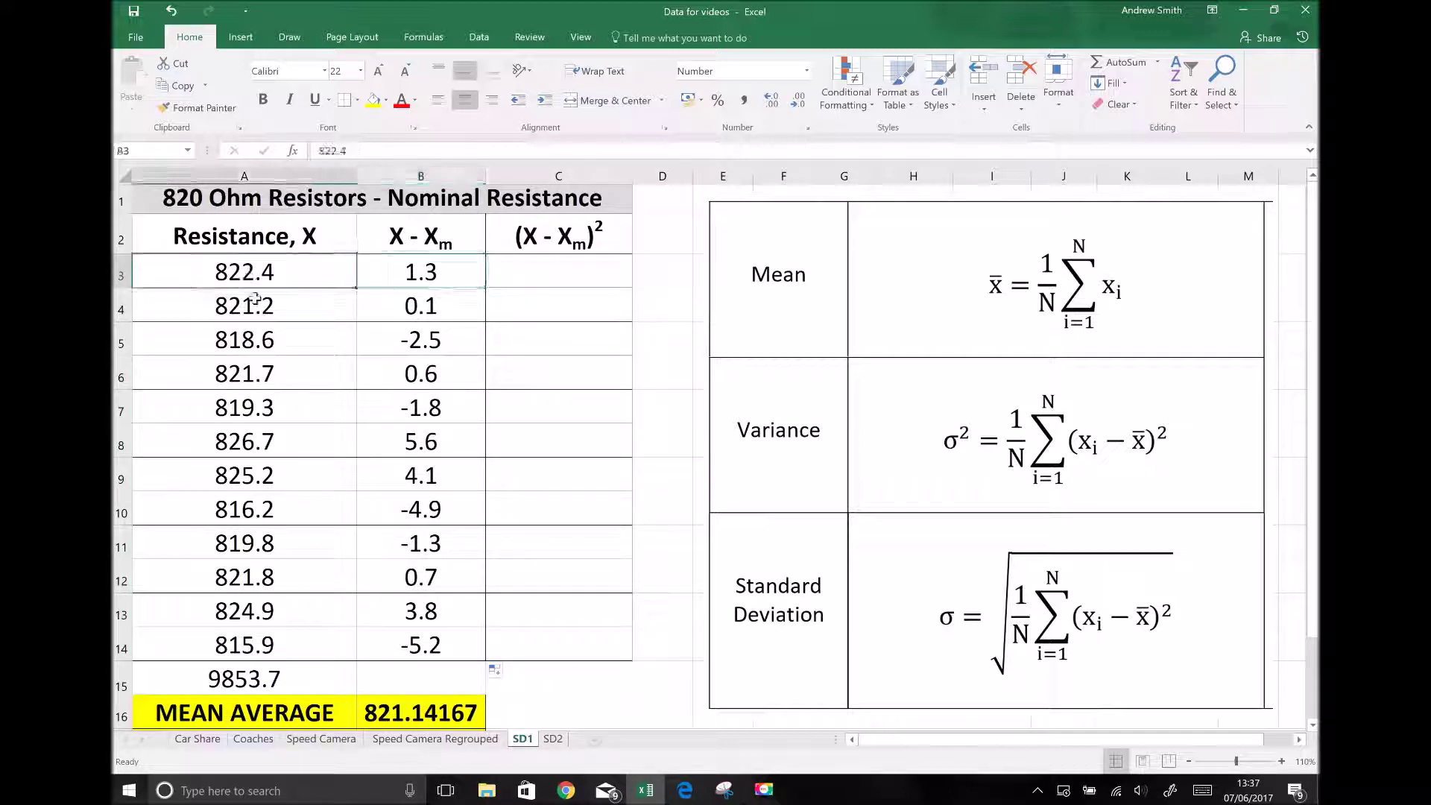
pyautogui.click(253, 307)
pyautogui.click(259, 345)
pyautogui.click(259, 371)
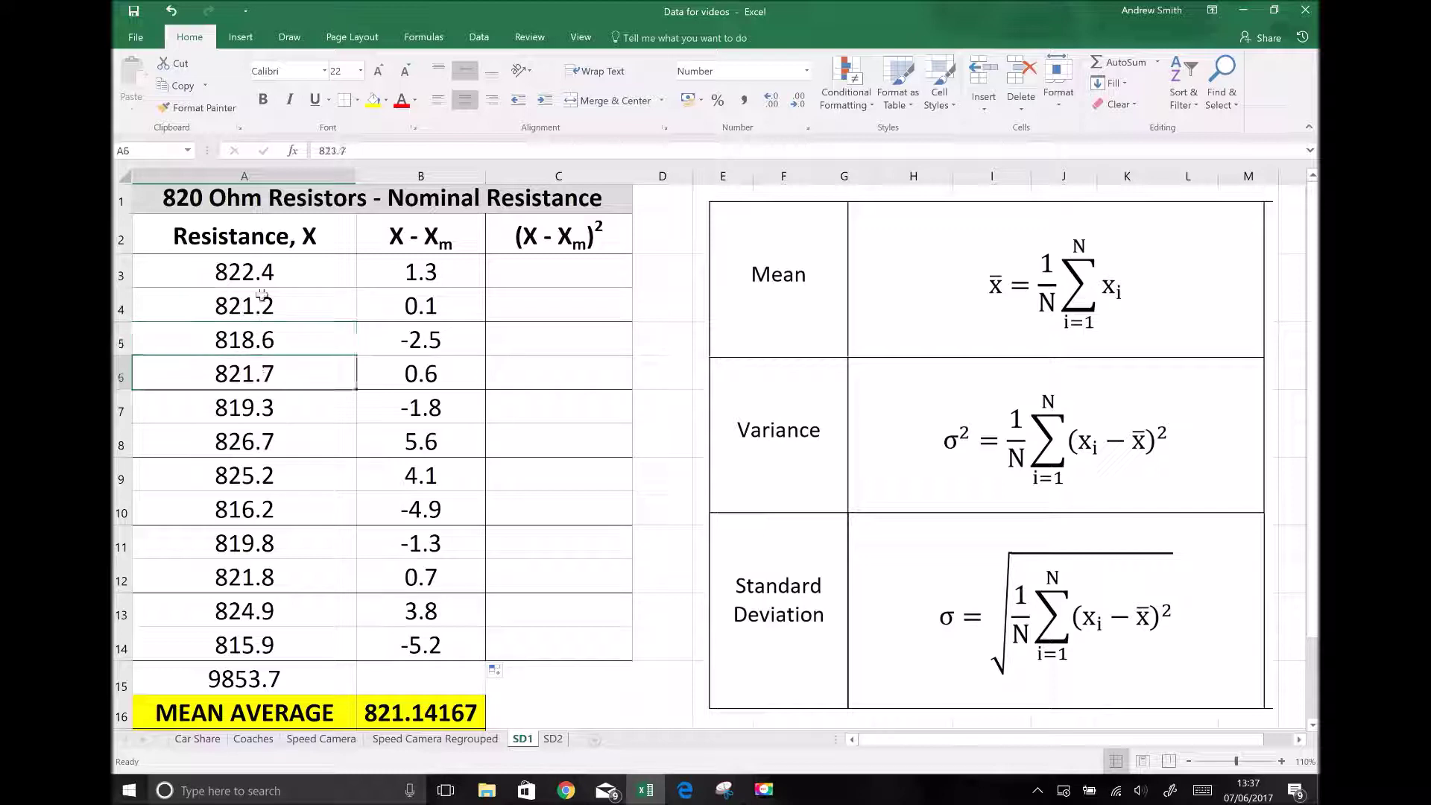
pyautogui.click(276, 273)
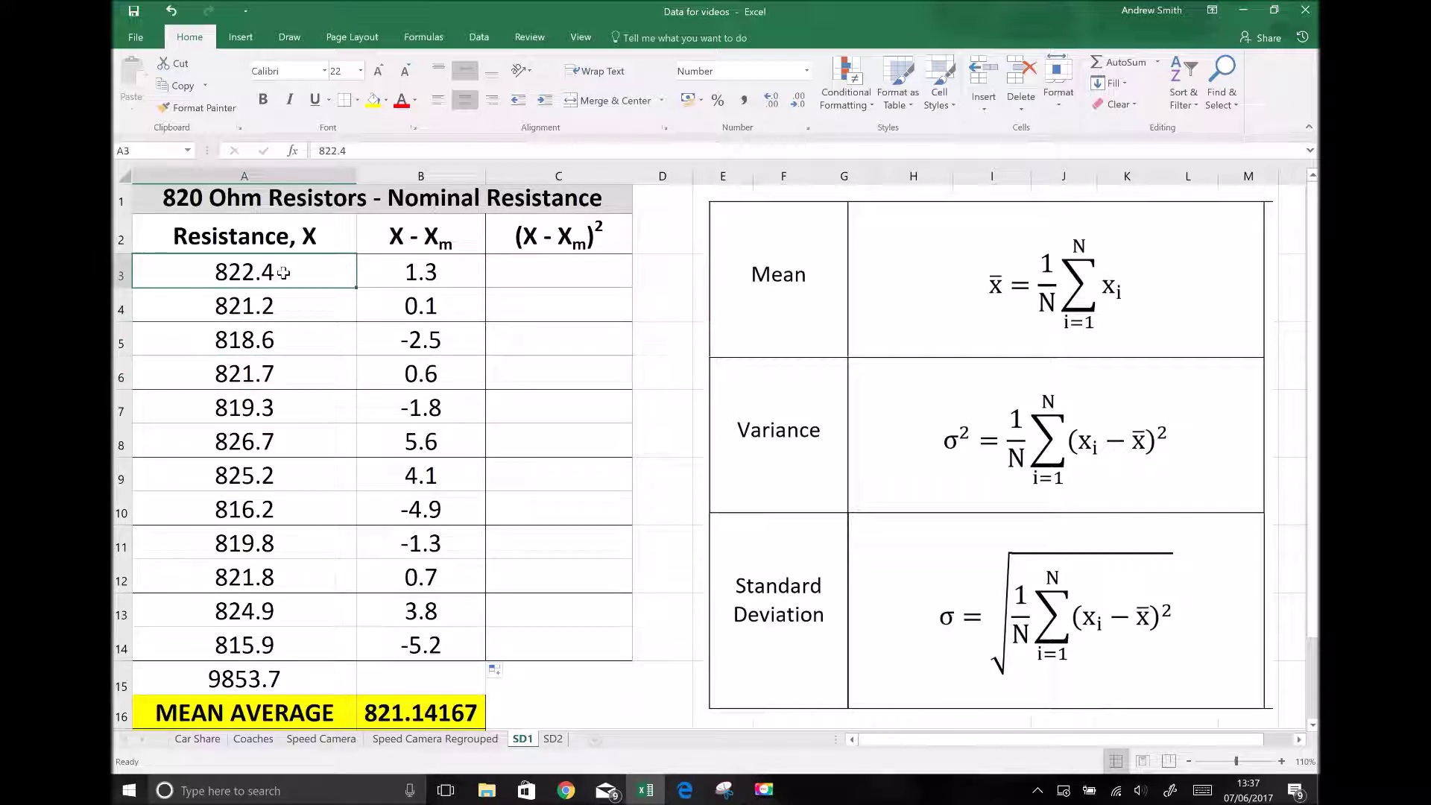
pyautogui.click(261, 355)
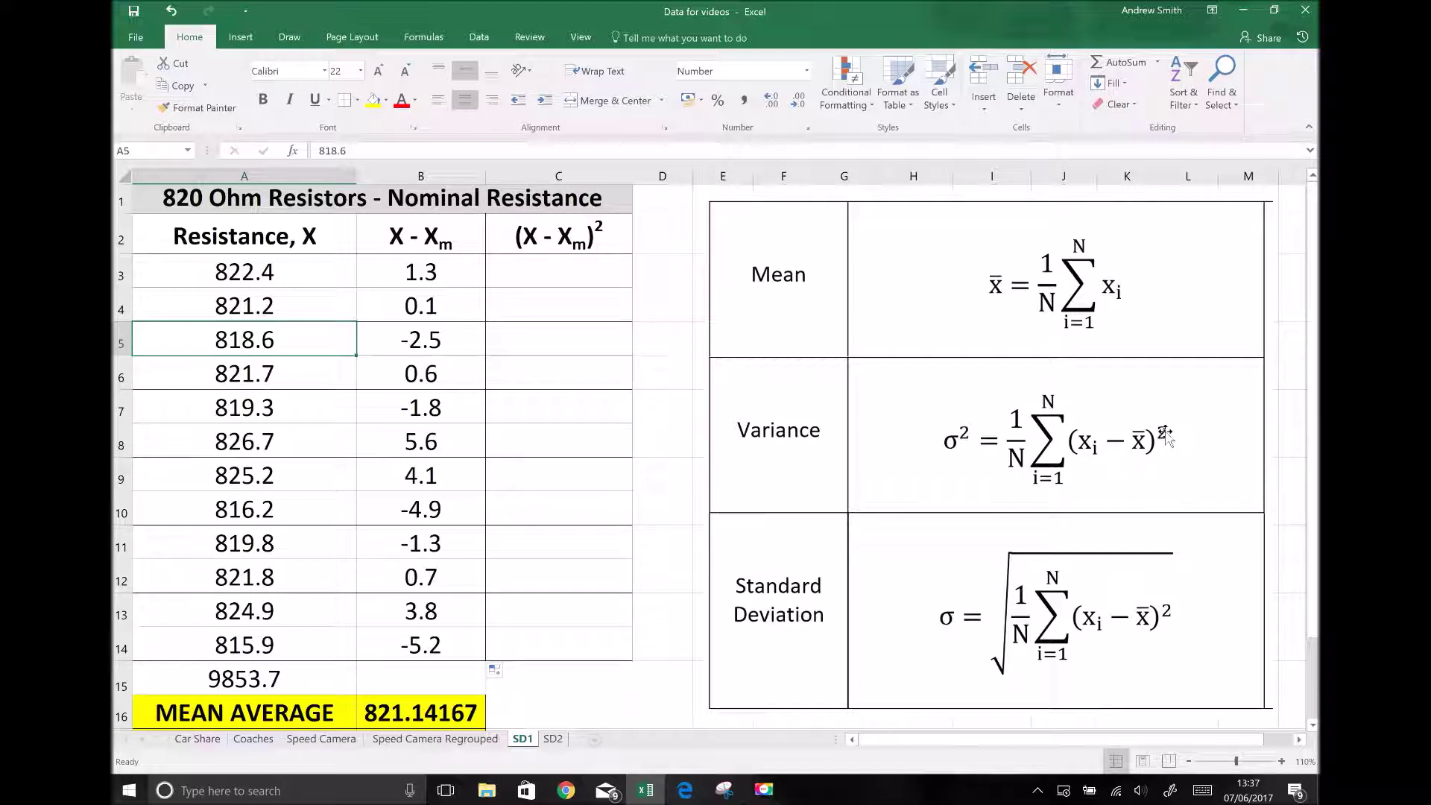
pyautogui.click(565, 240)
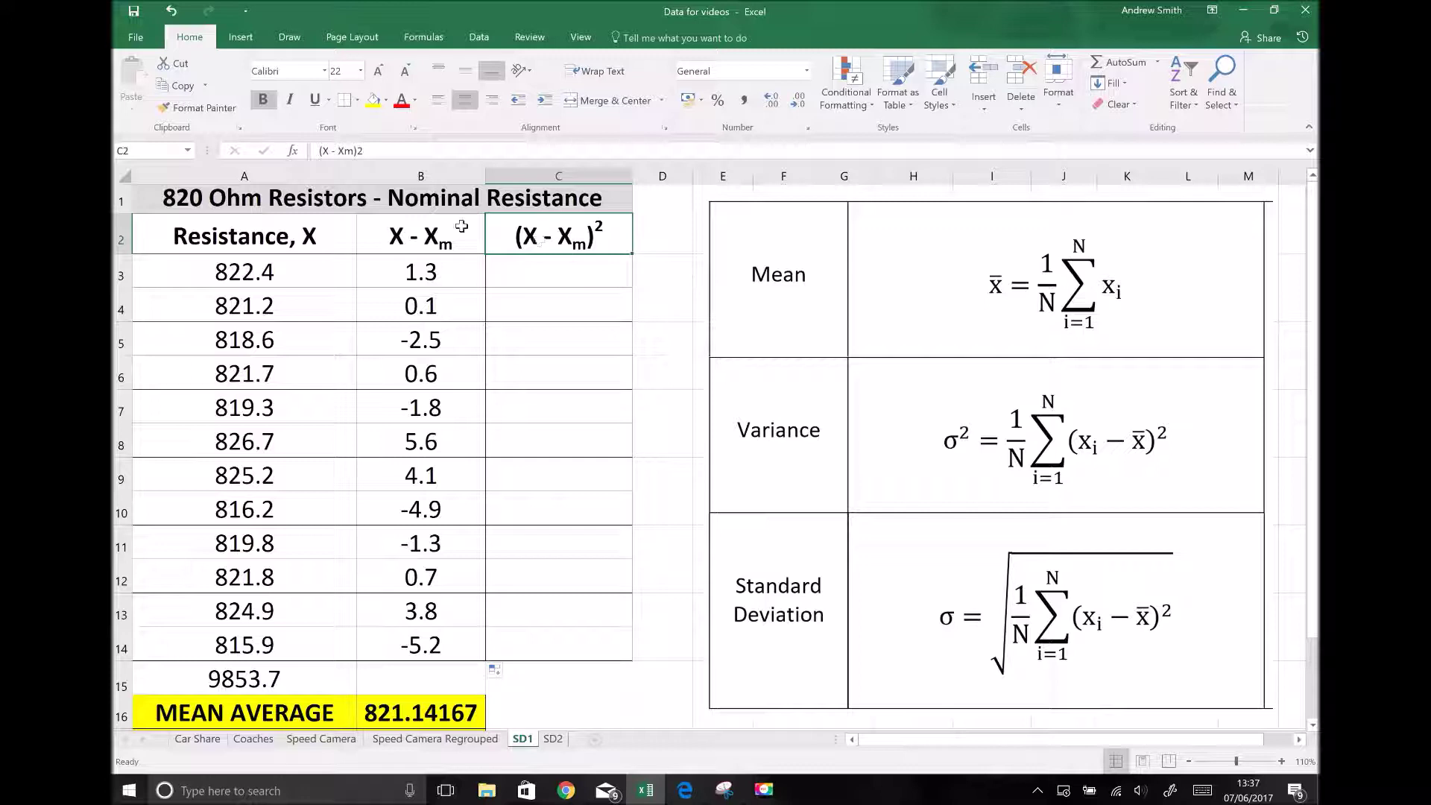
pyautogui.click(434, 264)
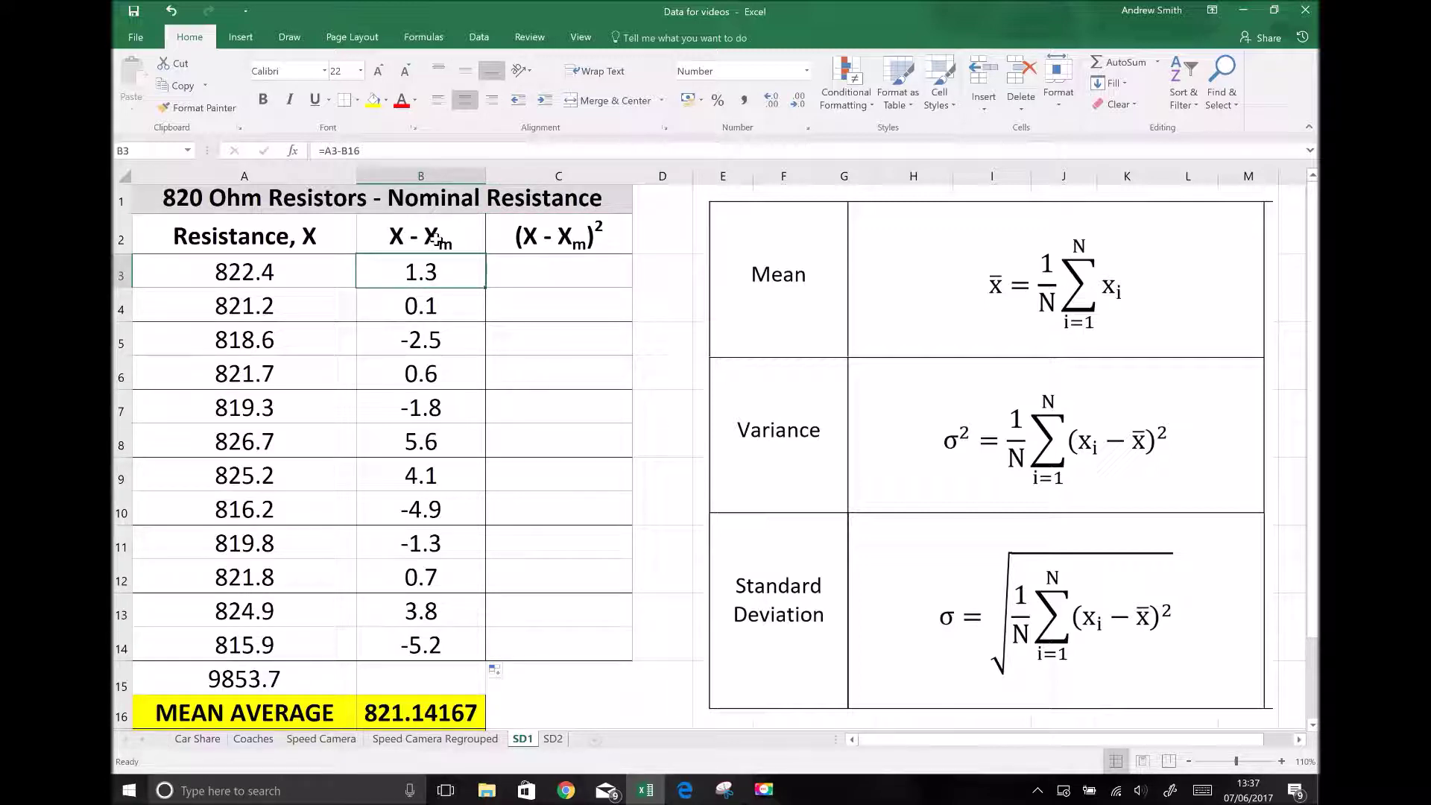
# Step: Square the first reading's deviation in C3 with =B3^2
pyautogui.click(572, 265)
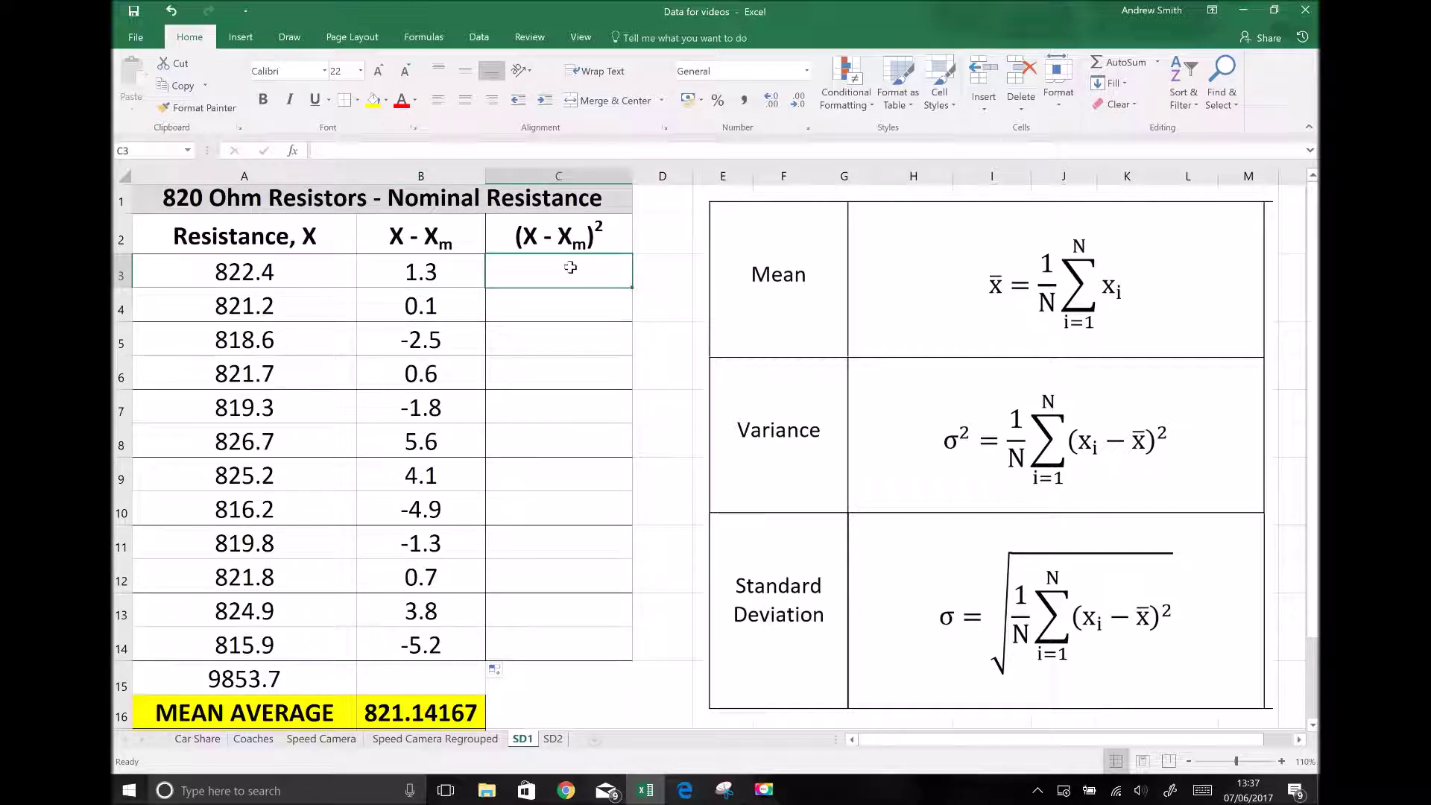
pyautogui.write('=')
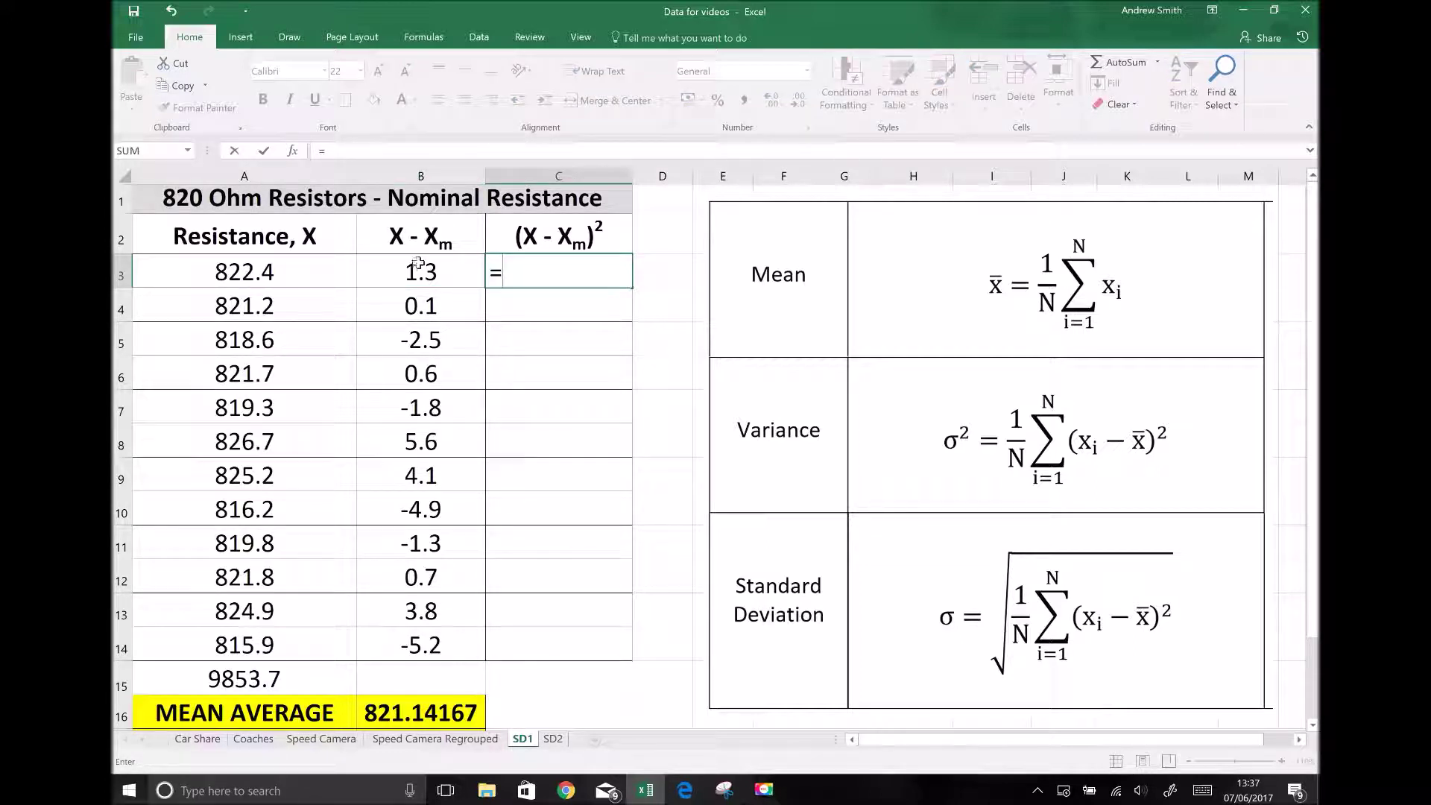
pyautogui.click(418, 271)
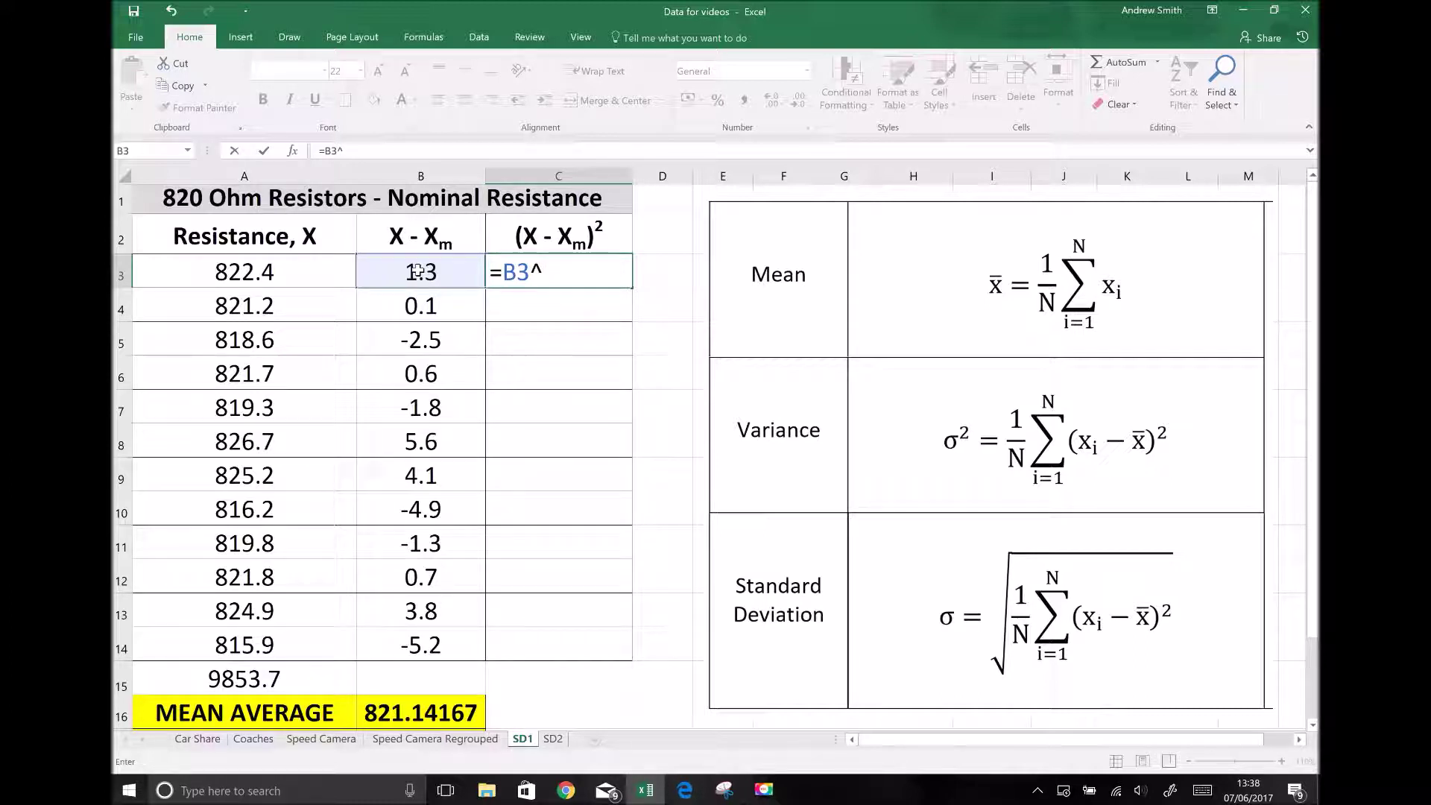
pyautogui.write('2')
pyautogui.press('Return')
# Step: Format the squared deviation in C3 as a number with 2 decimal places
pyautogui.rightClick(556, 275)
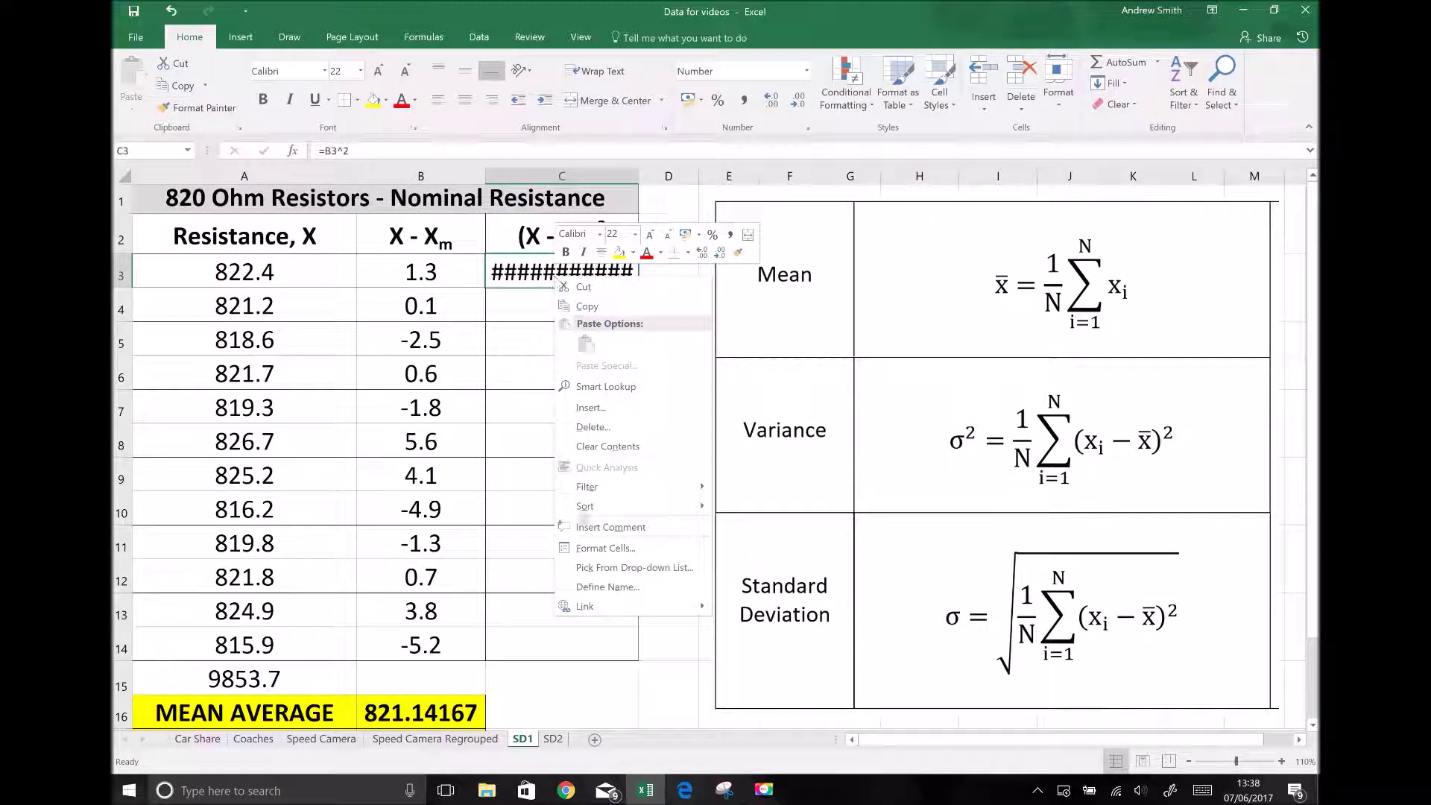
pyautogui.click(587, 548)
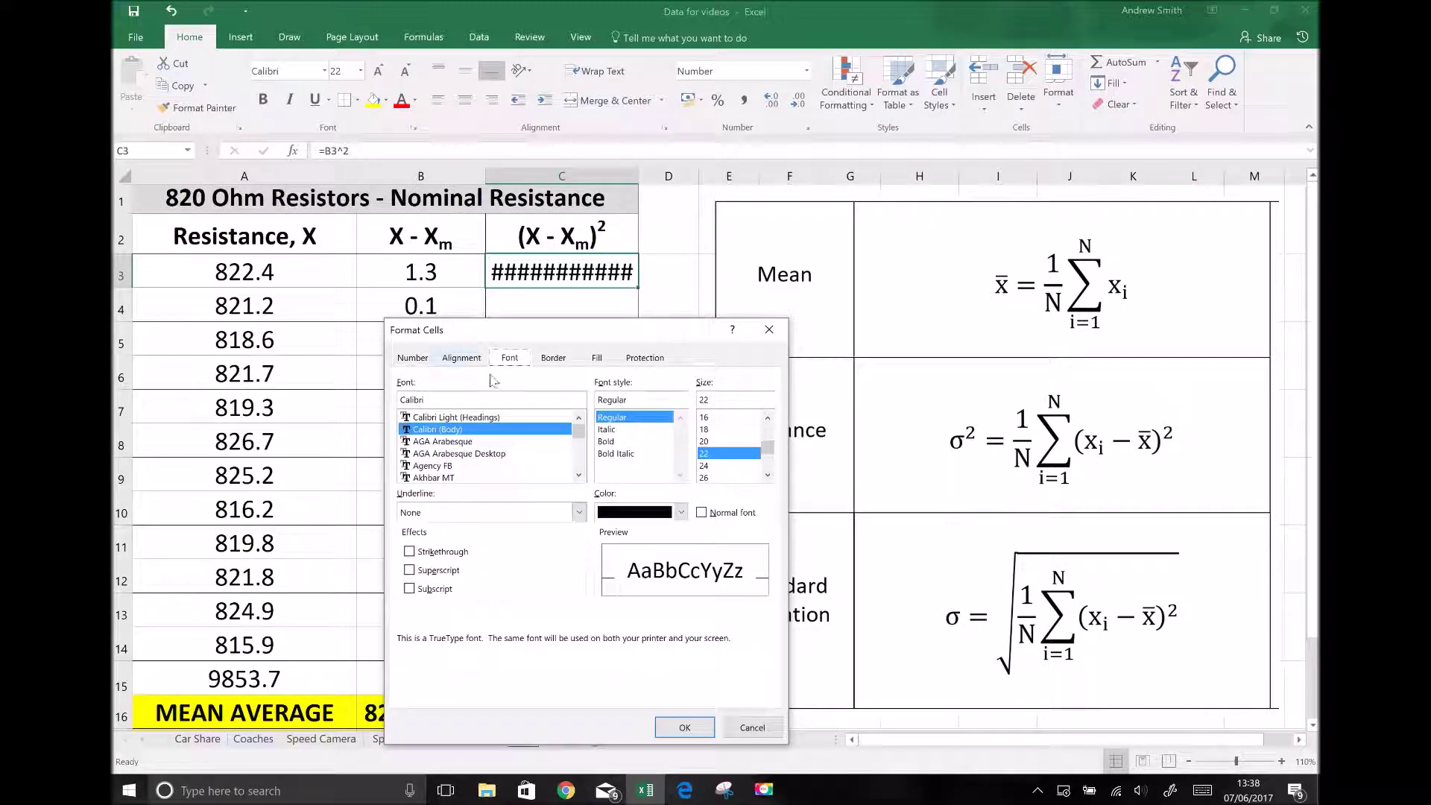
pyautogui.click(412, 357)
pyautogui.doubleClick(596, 438)
pyautogui.write('2')
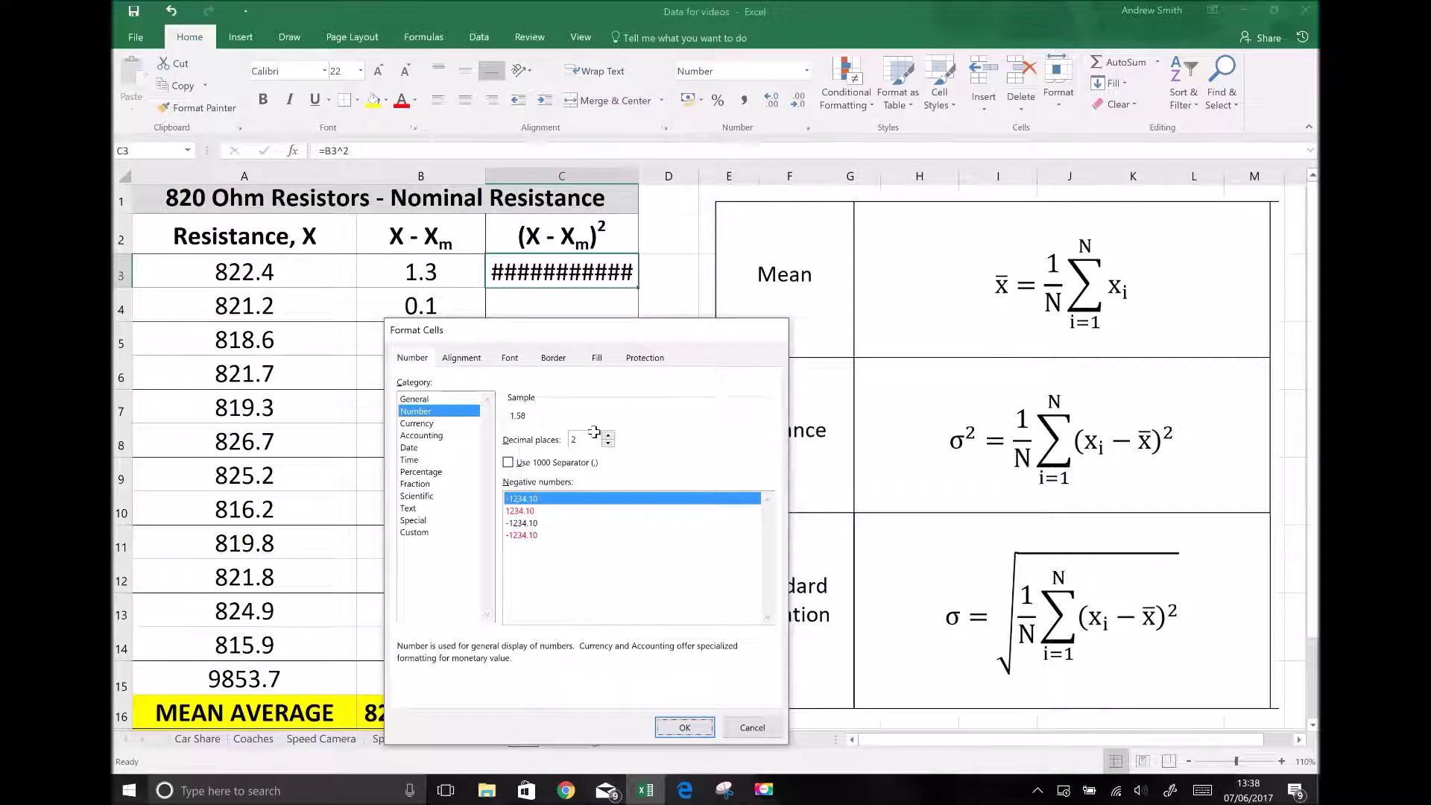
pyautogui.press('Return')
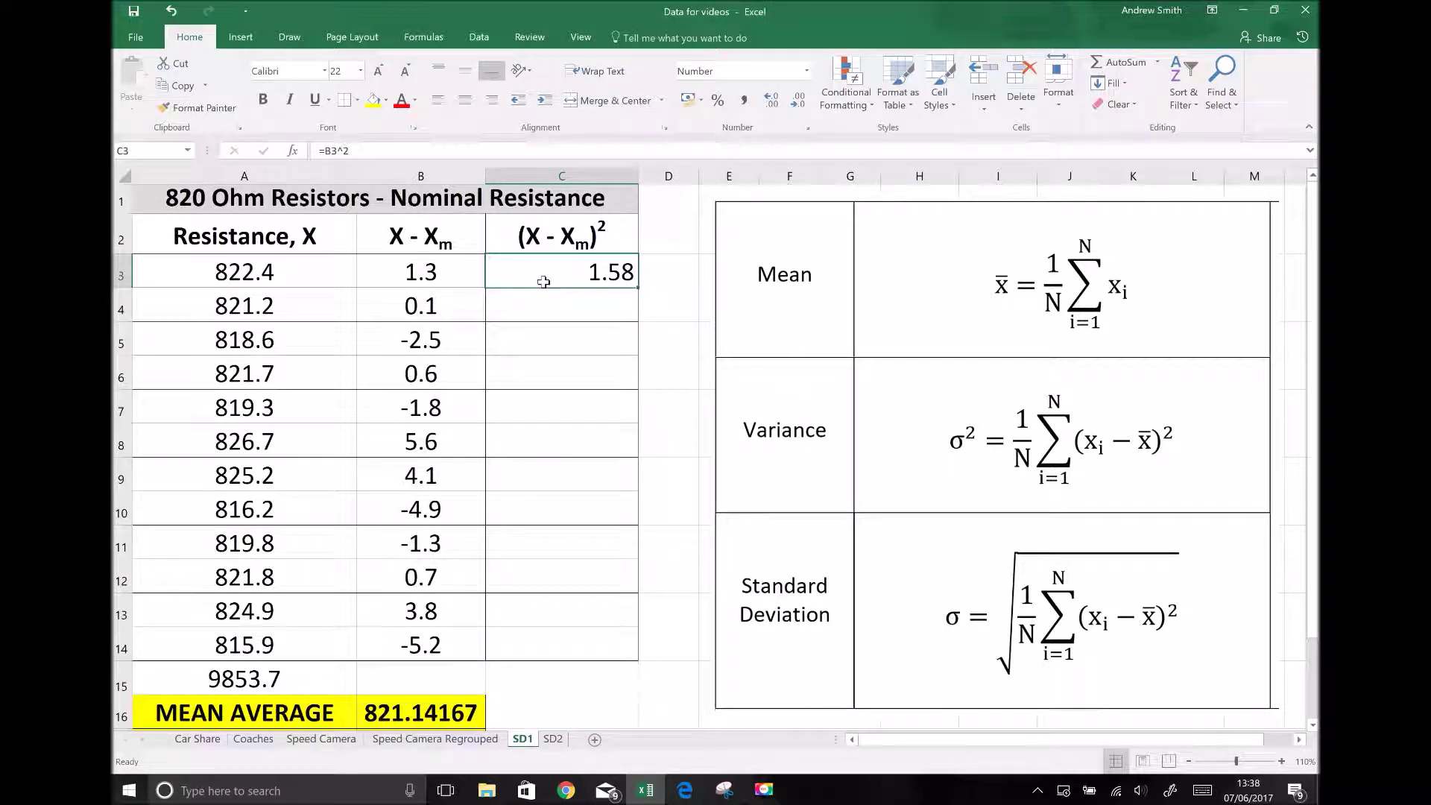
# Step: Centre C3 horizontally and fill its squared-deviation formula down to C14
pyautogui.click(464, 100)
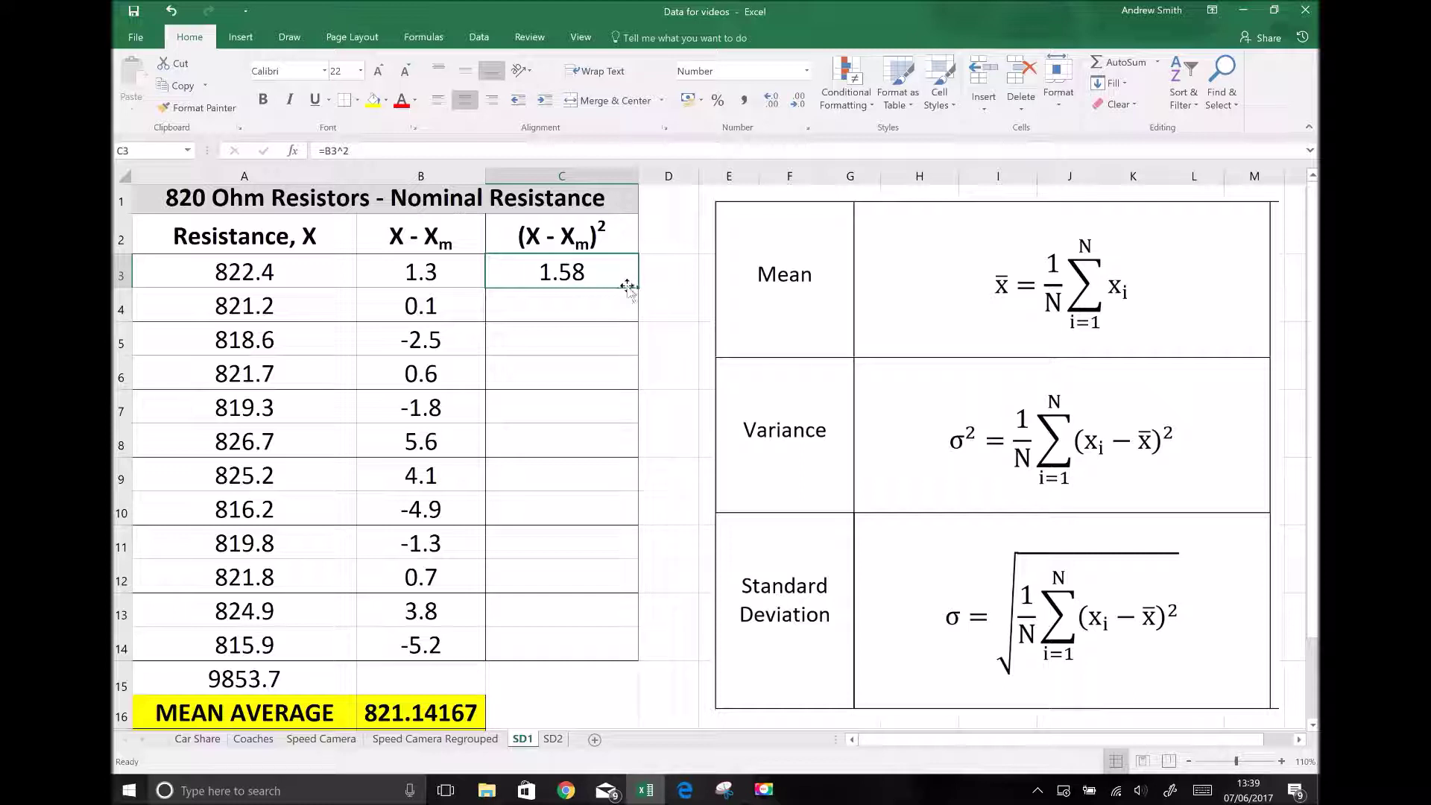
pyautogui.moveTo(638, 288); pyautogui.dragTo(607, 660)
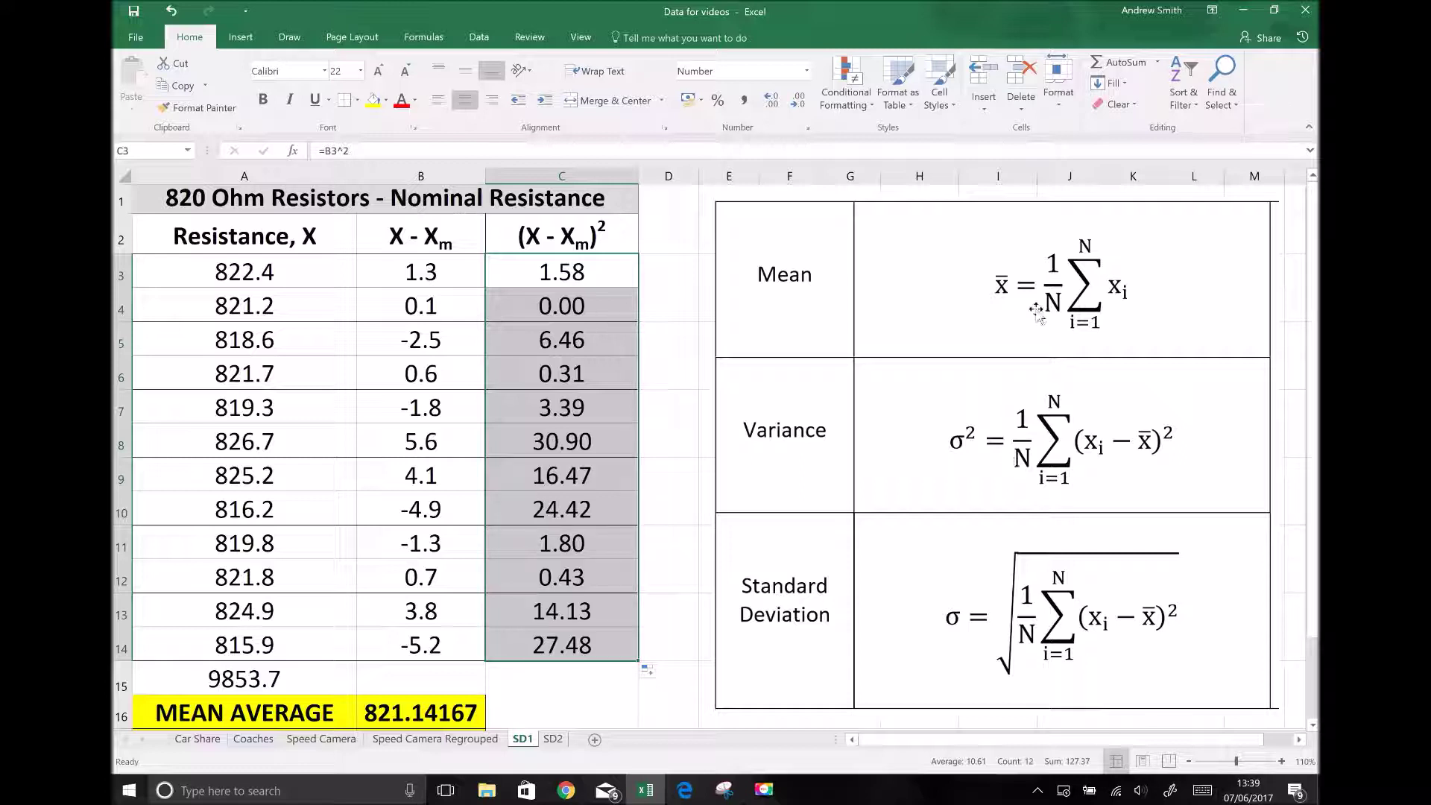
# Step: Total the squared deviations in C15 with =SUM(C3:C14)
pyautogui.click(556, 676)
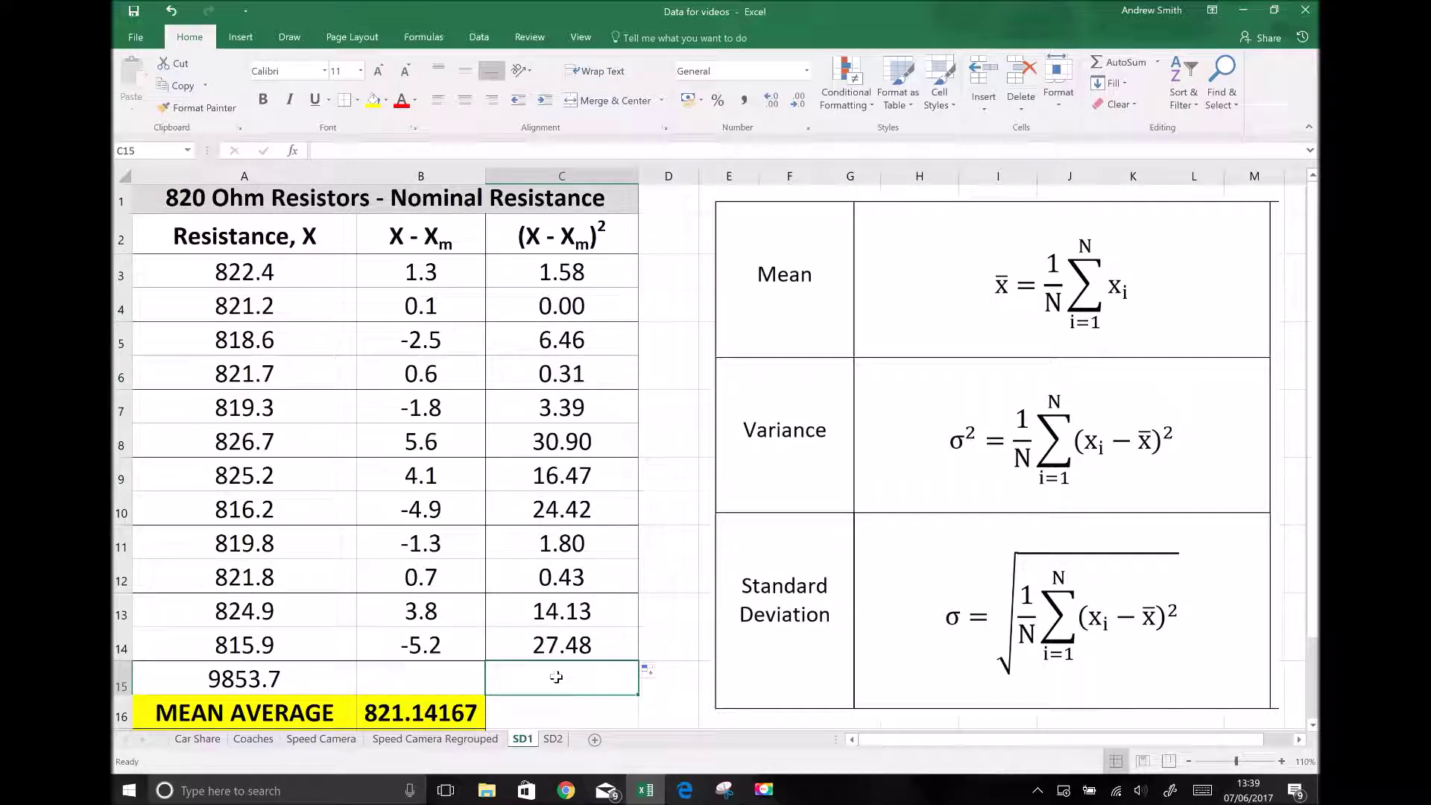
pyautogui.click(421, 37)
pyautogui.click(177, 73)
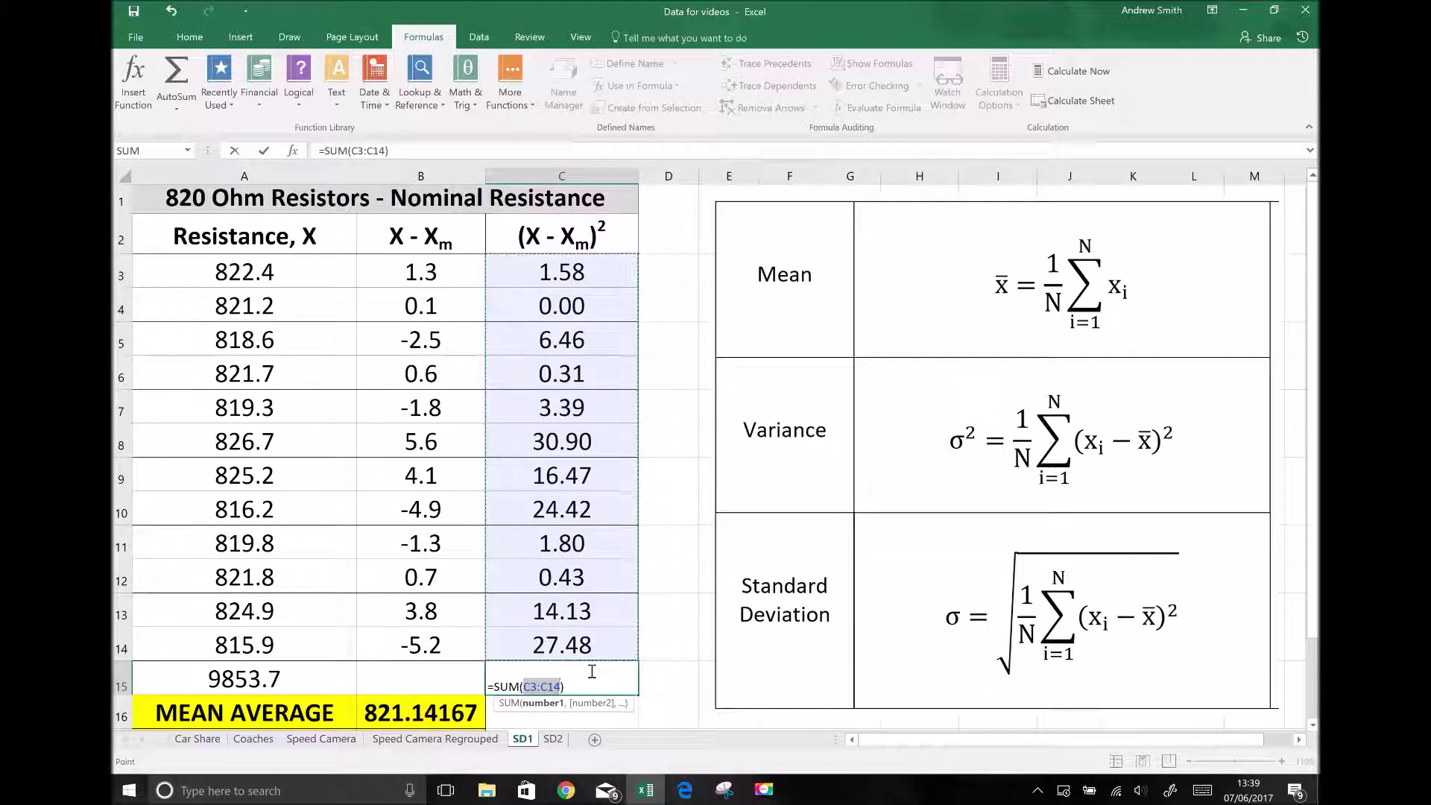
pyautogui.hotkey('ctrl', 'Return')
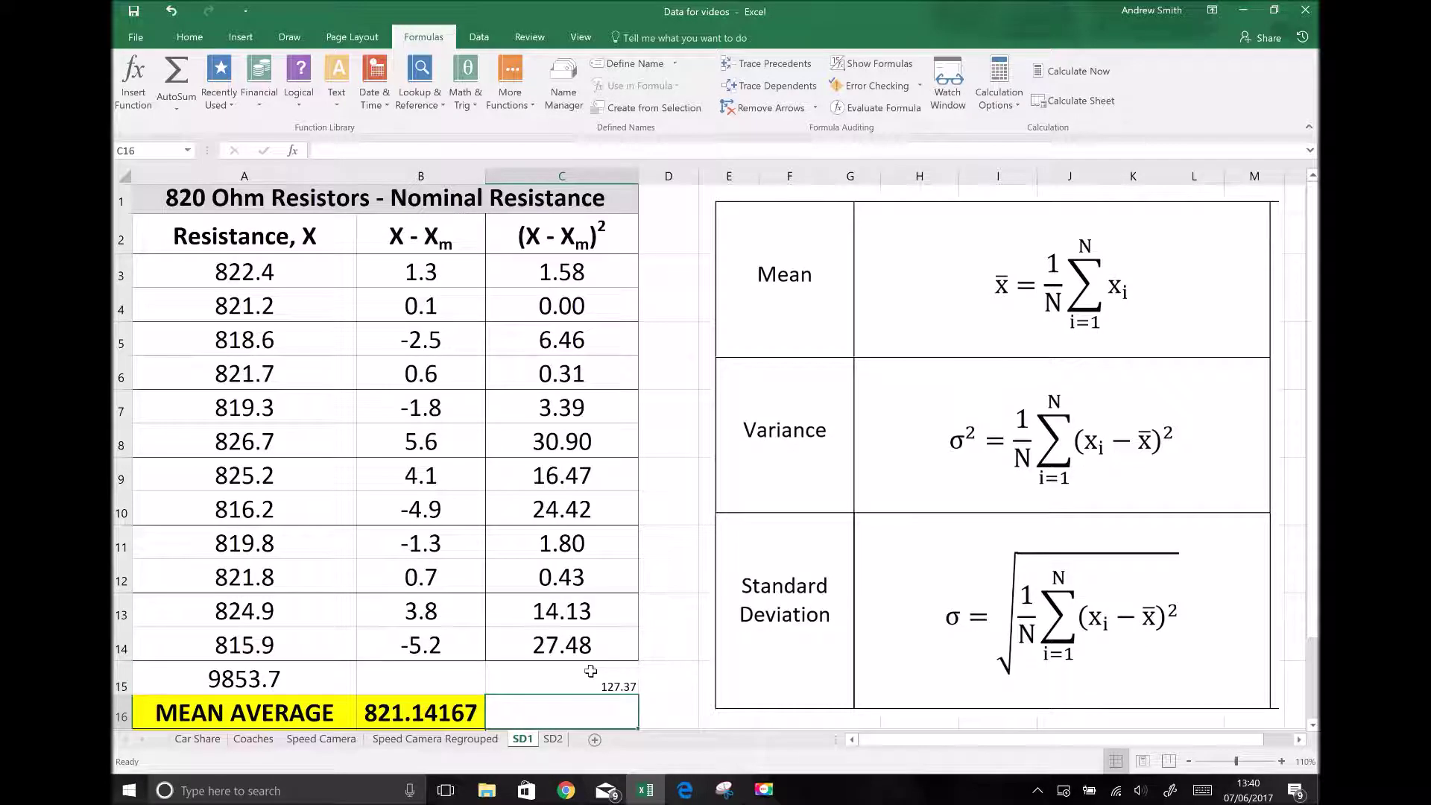
# Step: Format the squared-deviation total in C15 as bold, font size 22 and horizontally centred
pyautogui.click(189, 37)
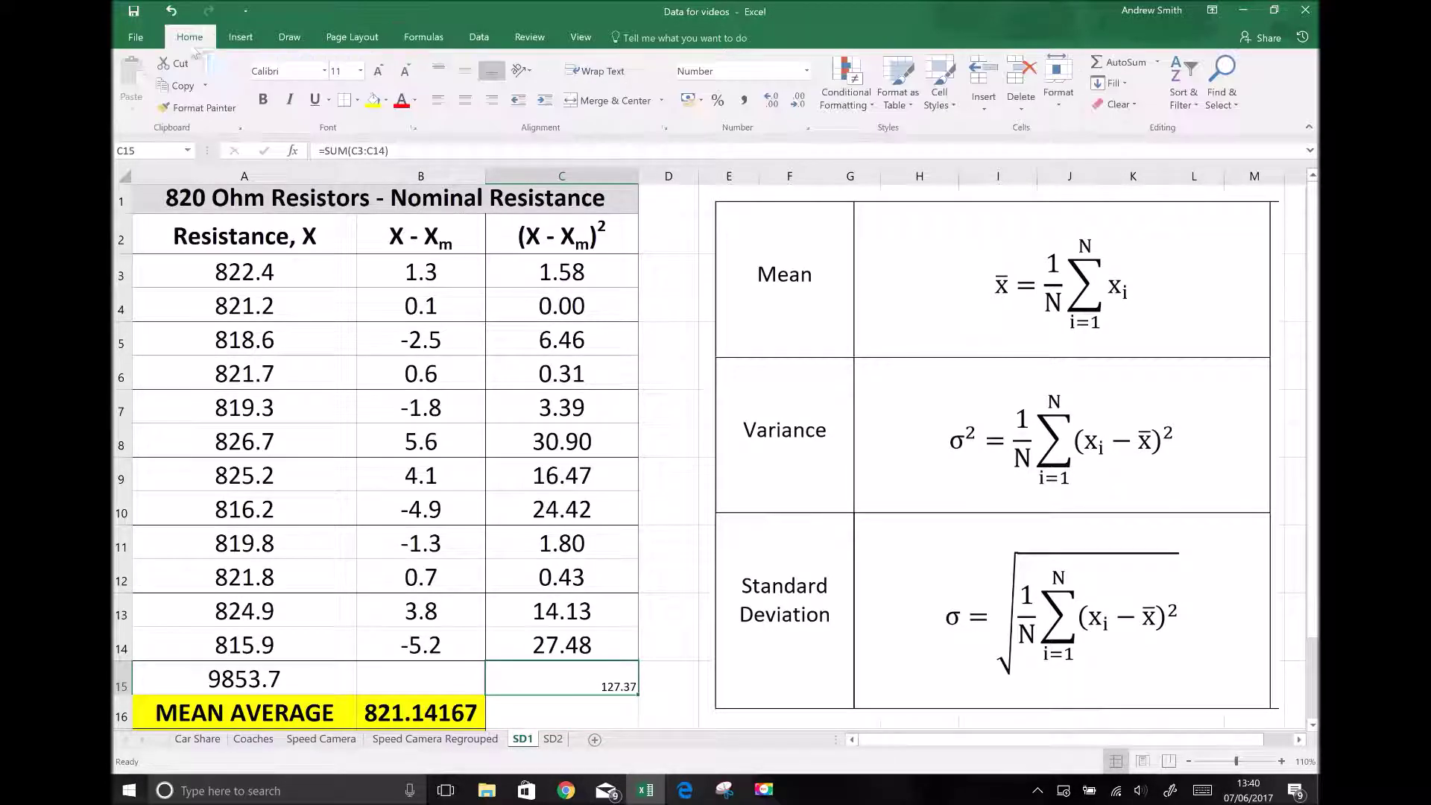
pyautogui.click(262, 99)
pyautogui.click(341, 70)
pyautogui.write('22')
pyautogui.press('Return')
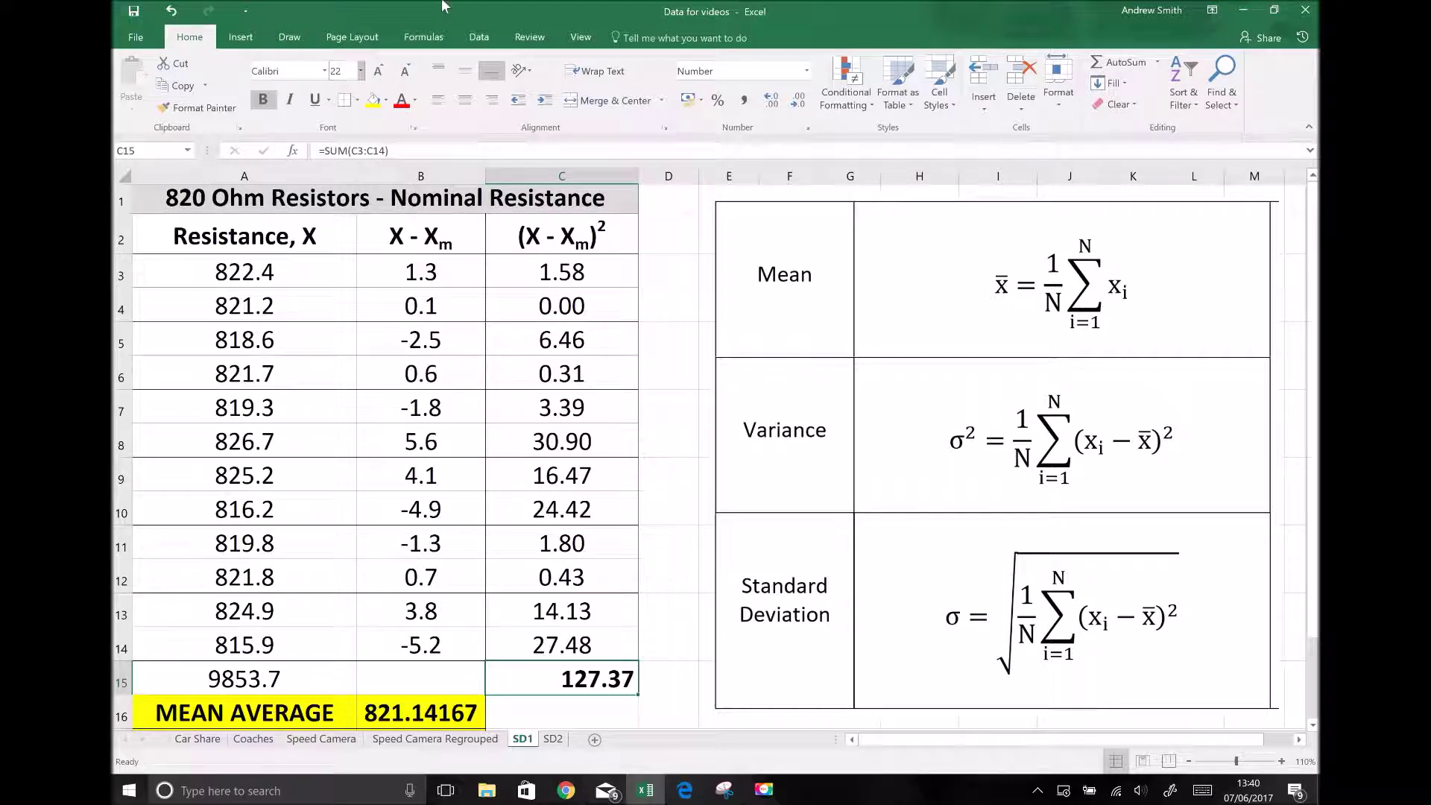
pyautogui.click(466, 100)
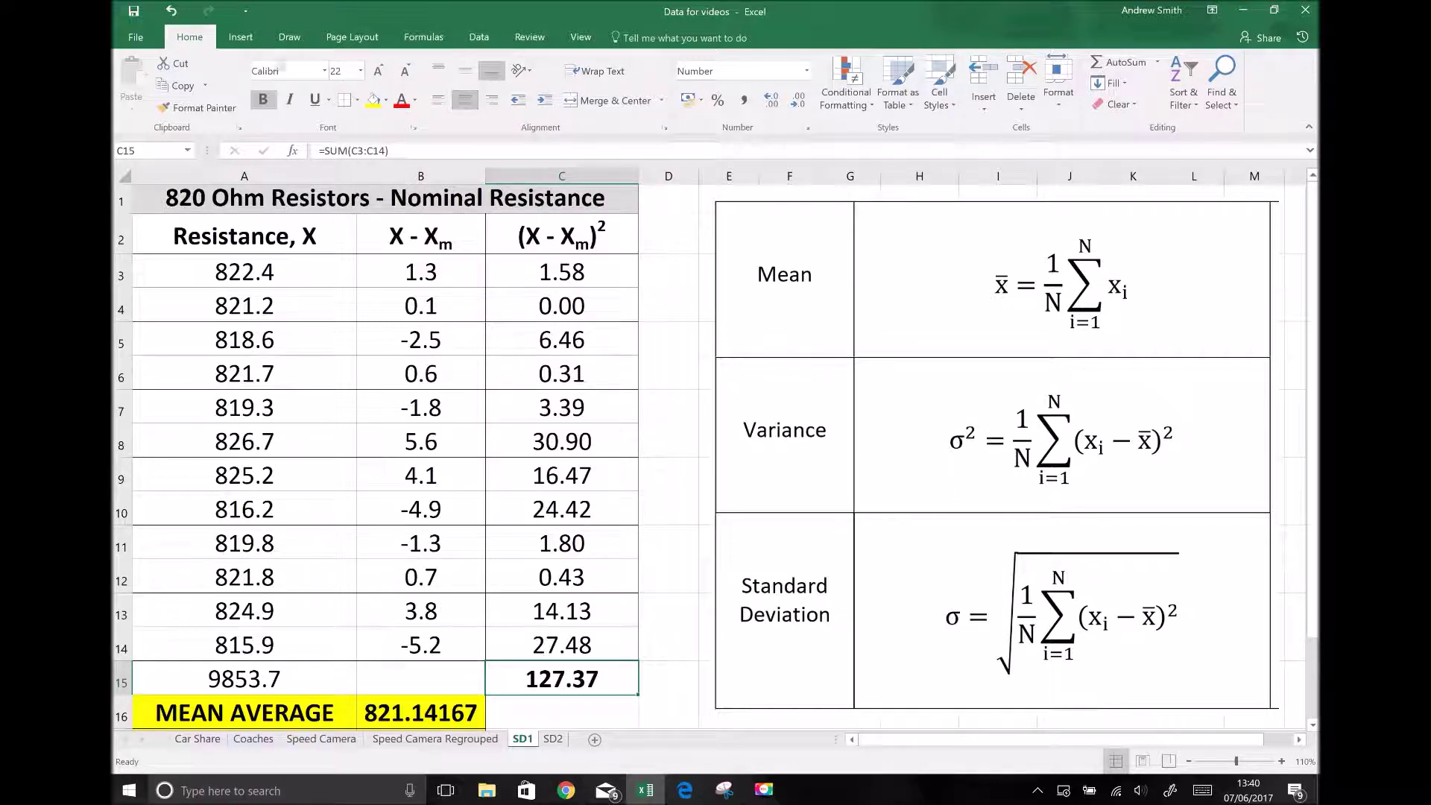
# Step: Remove the bold from the squared-deviation total in C15 and calculate the variance in B17 with =C15/12
pyautogui.click(262, 99)
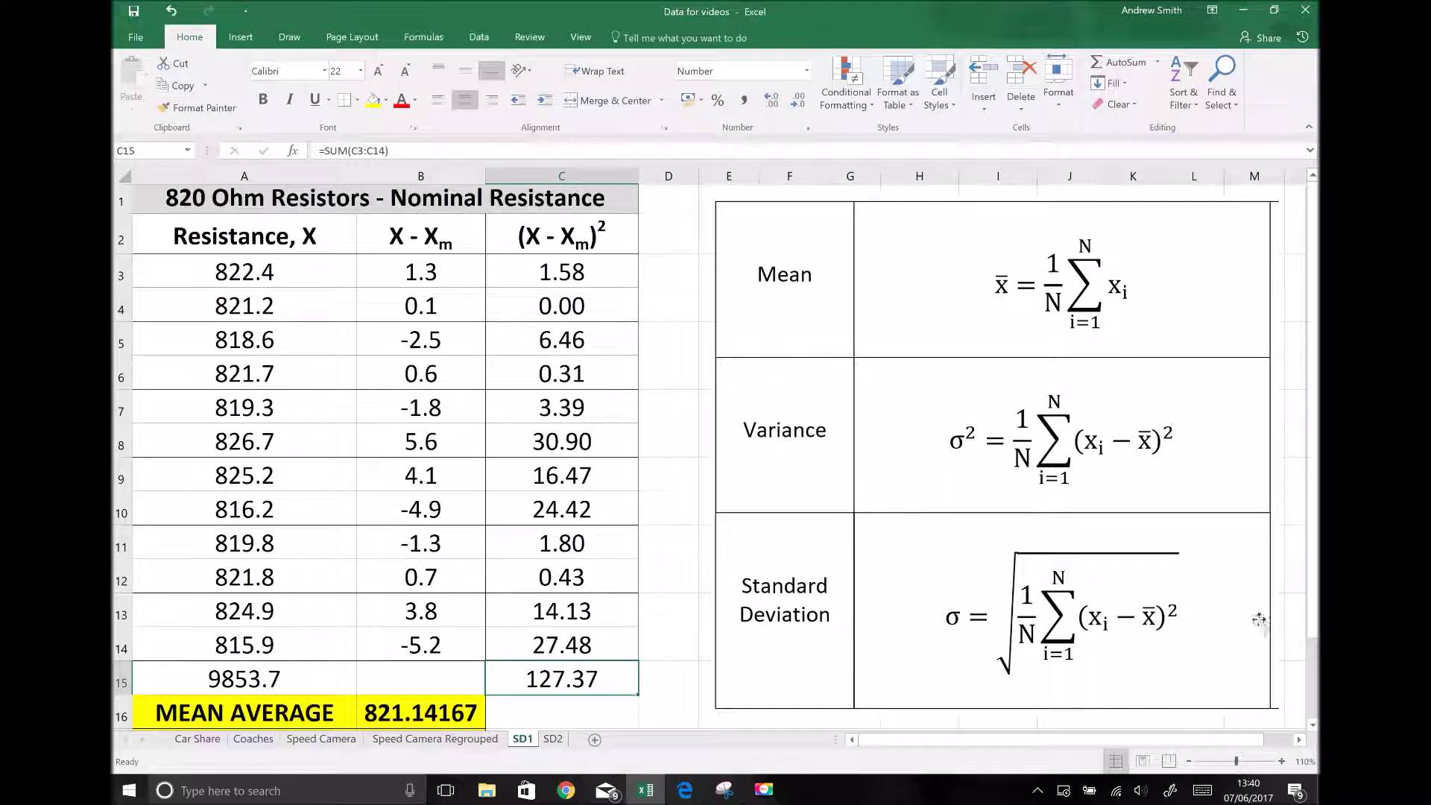
pyautogui.click(1314, 724)
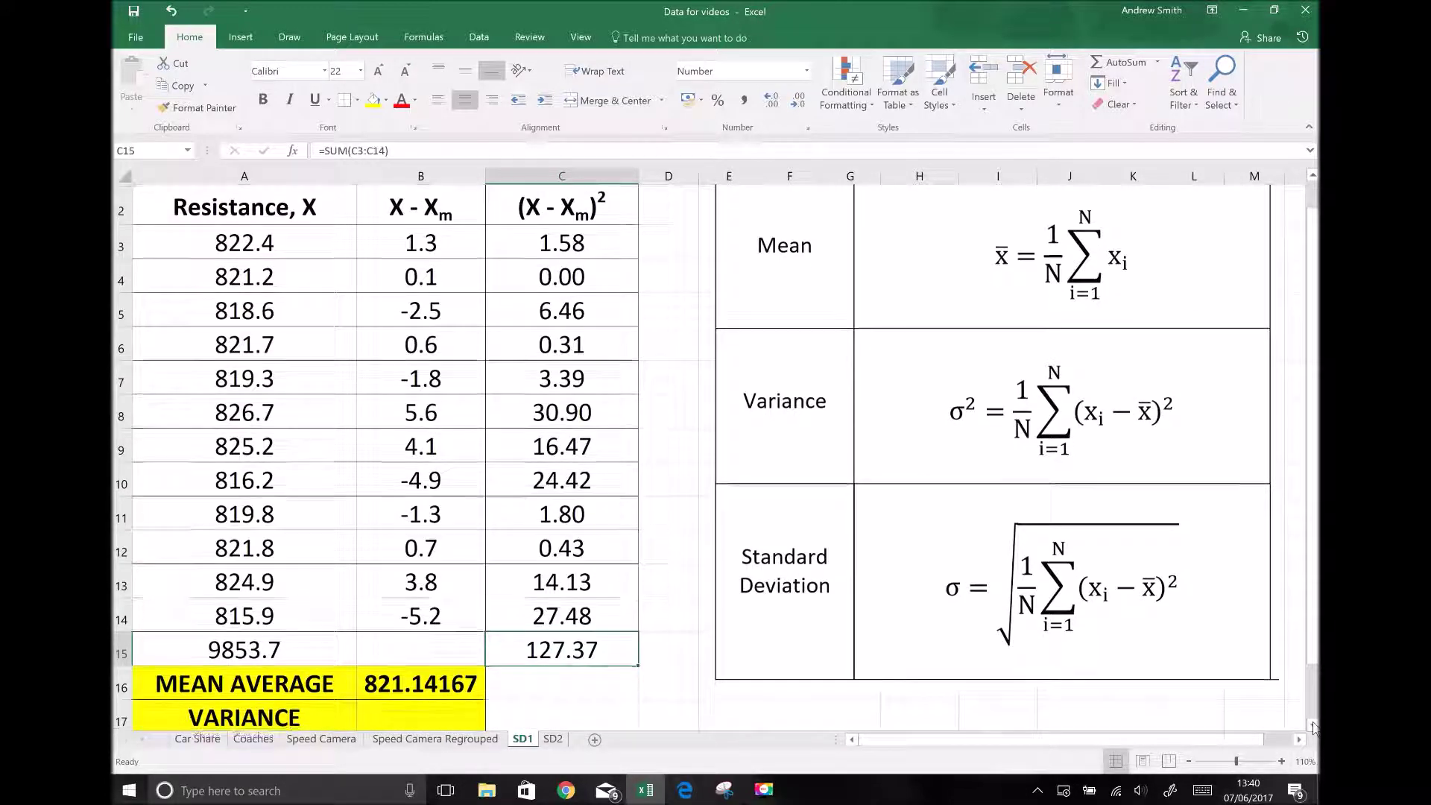
pyautogui.click(1314, 724)
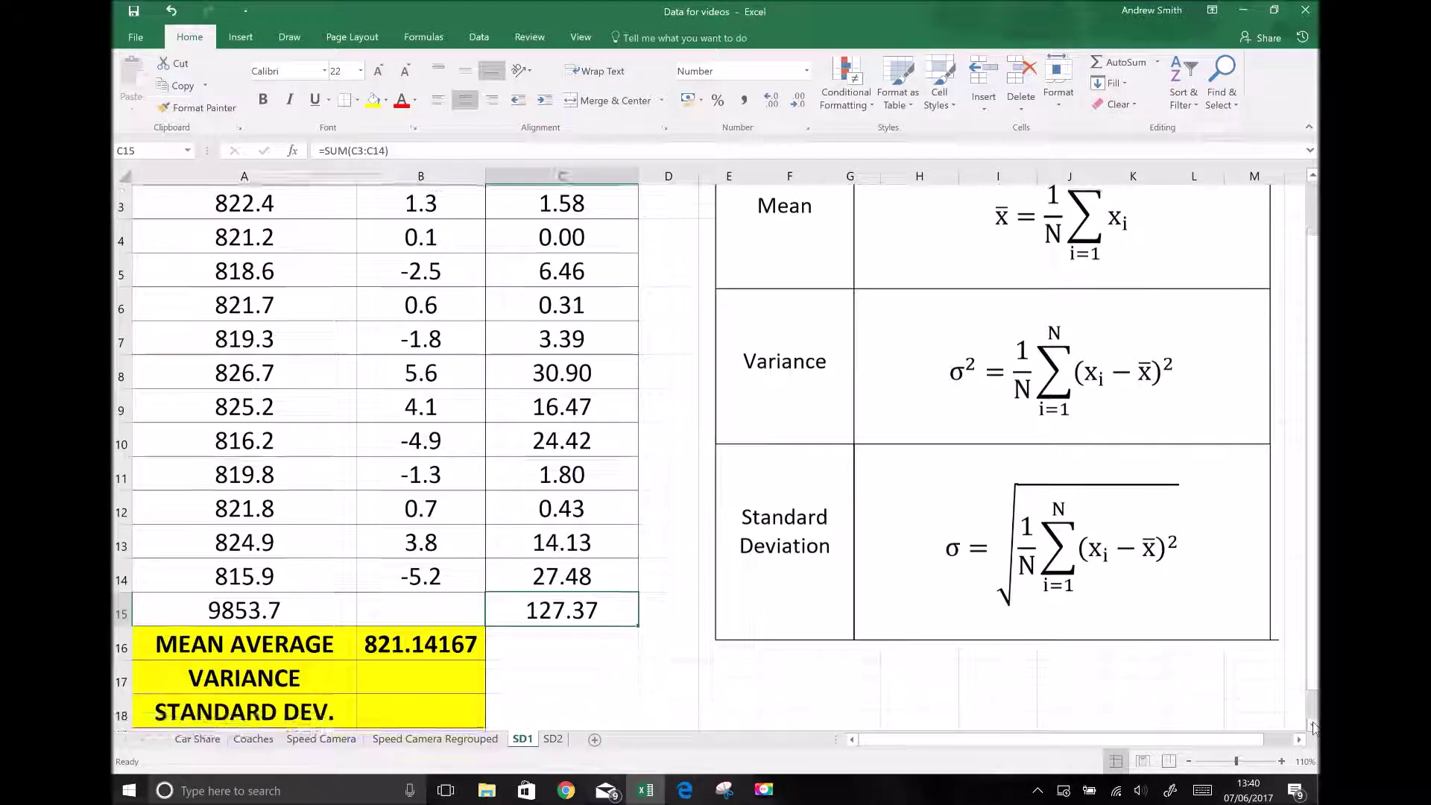
pyautogui.click(452, 675)
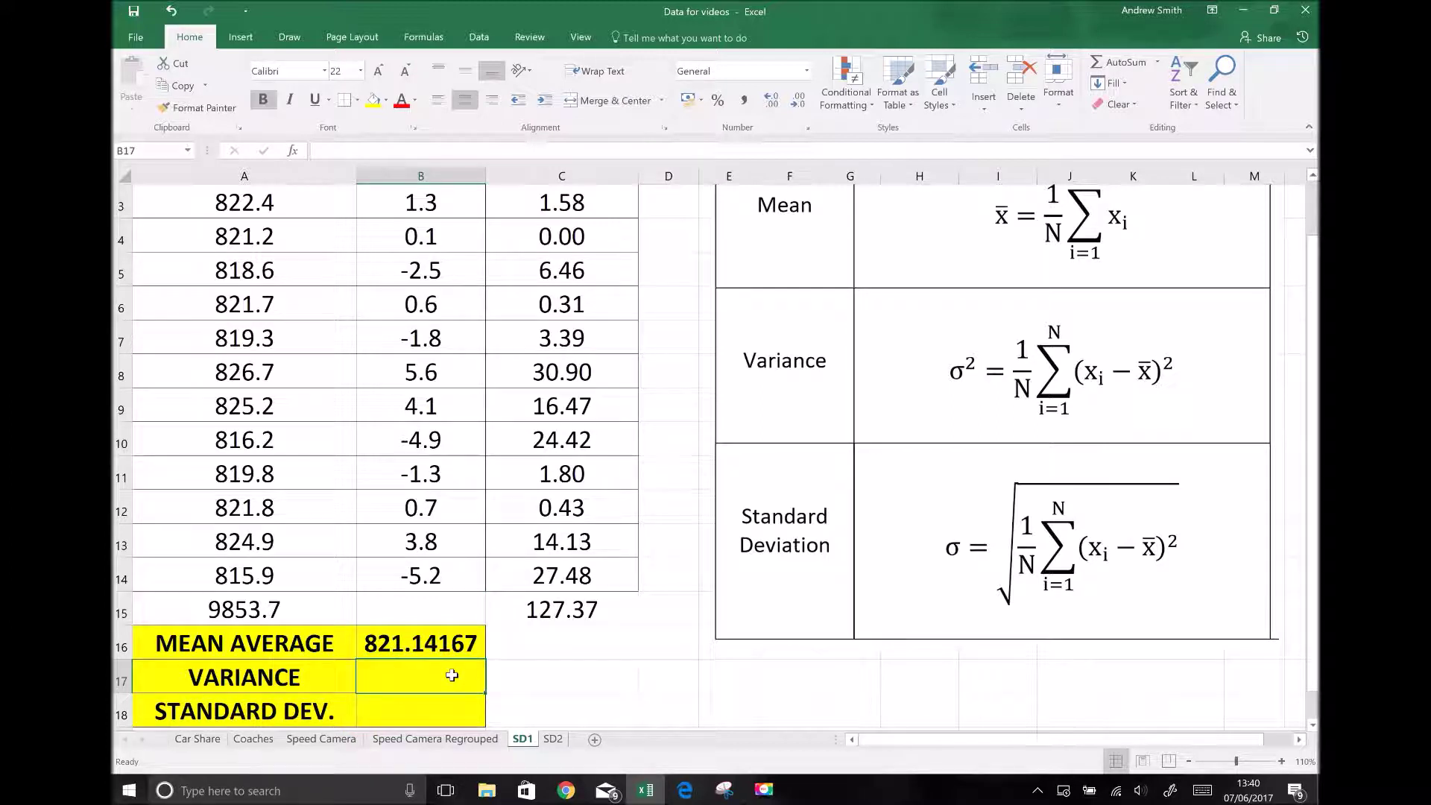
pyautogui.write('=')
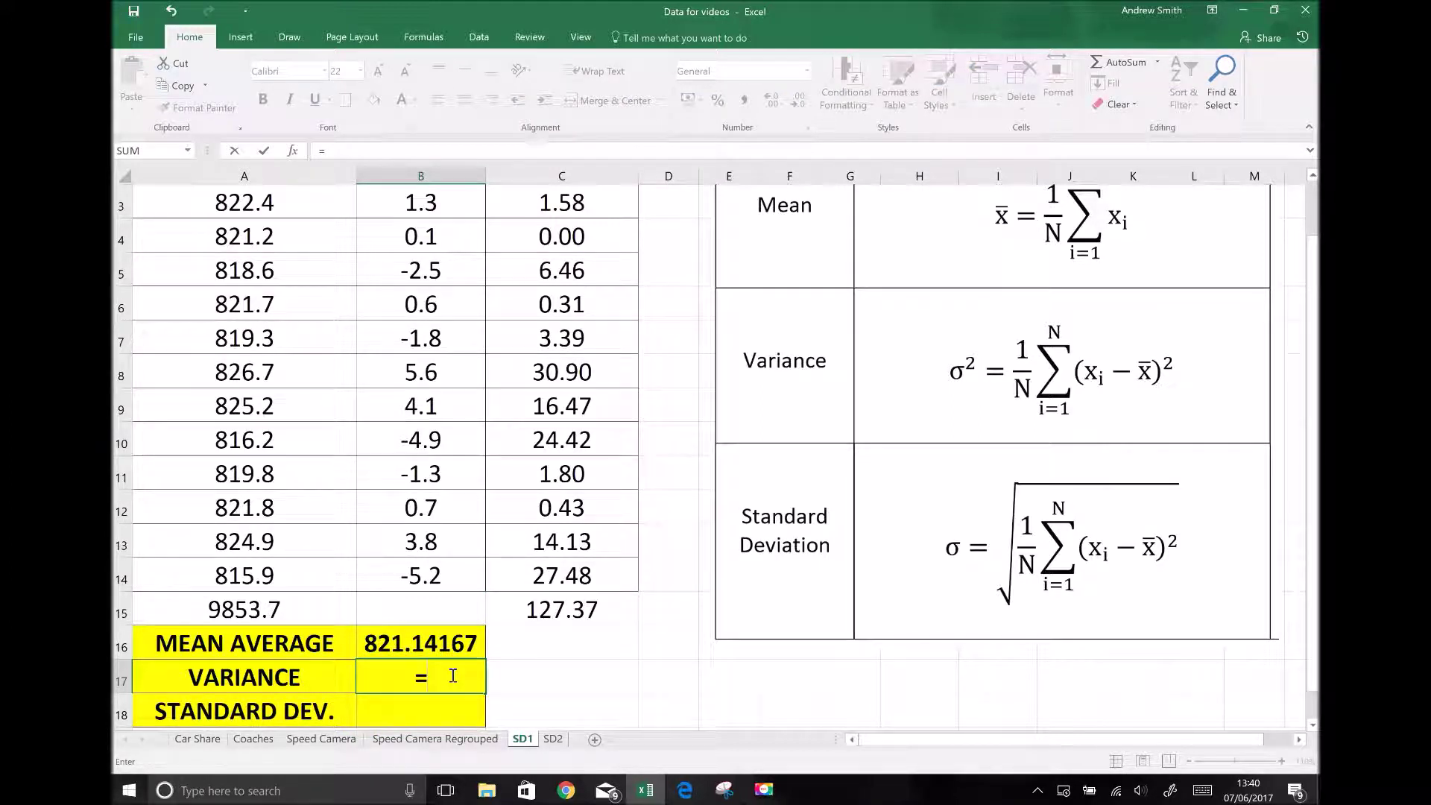
pyautogui.click(559, 610)
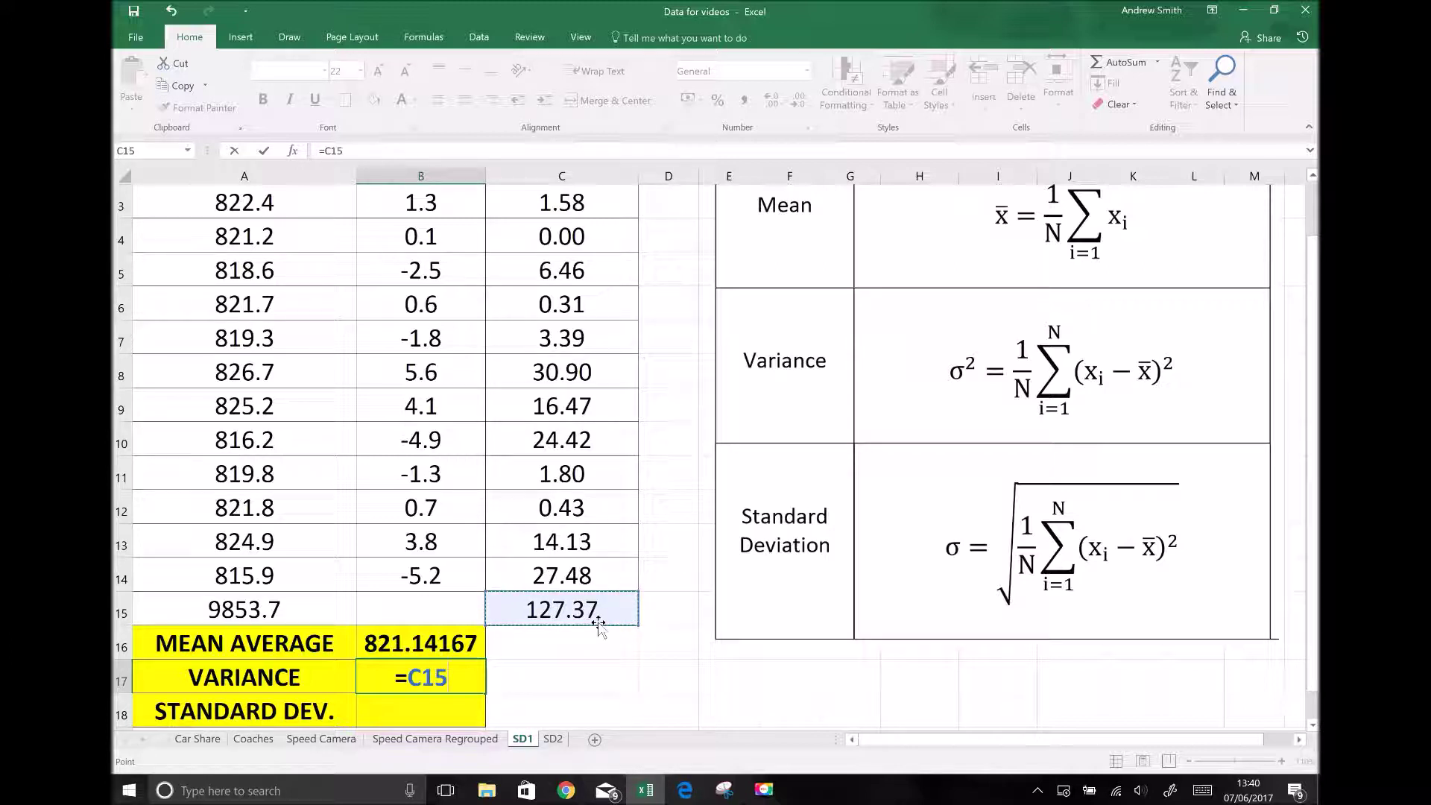
pyautogui.write('/')
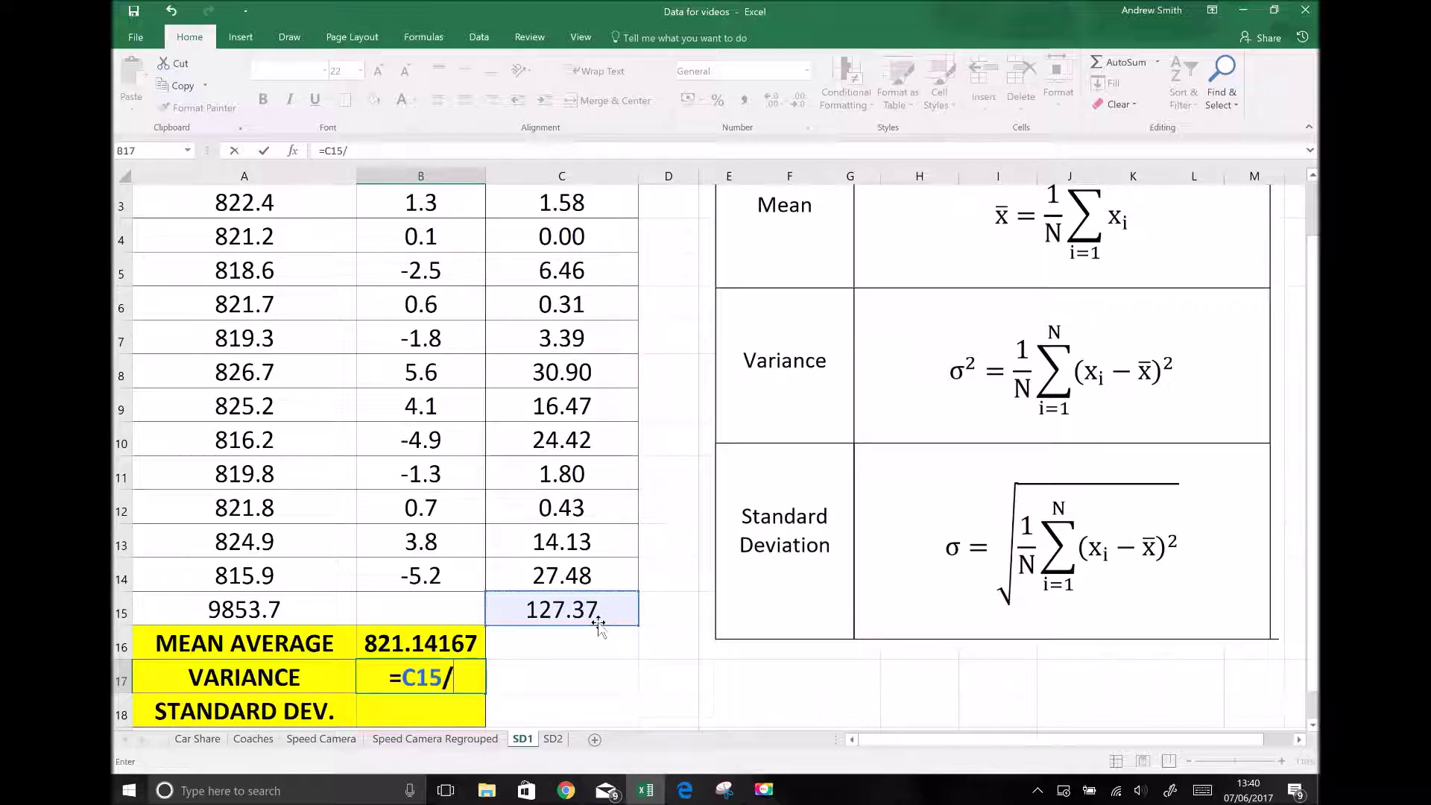
pyautogui.write('12')
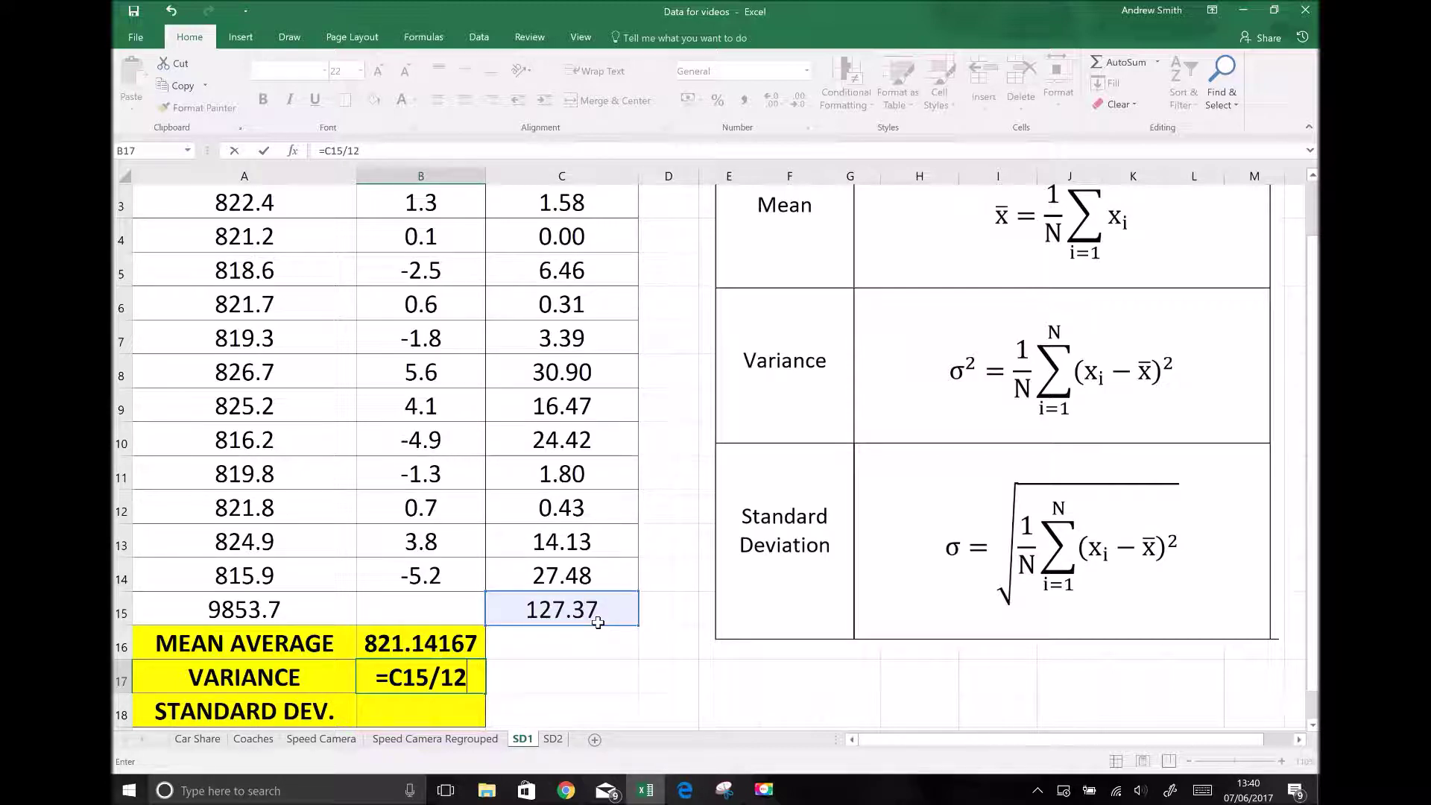
pyautogui.press('Return')
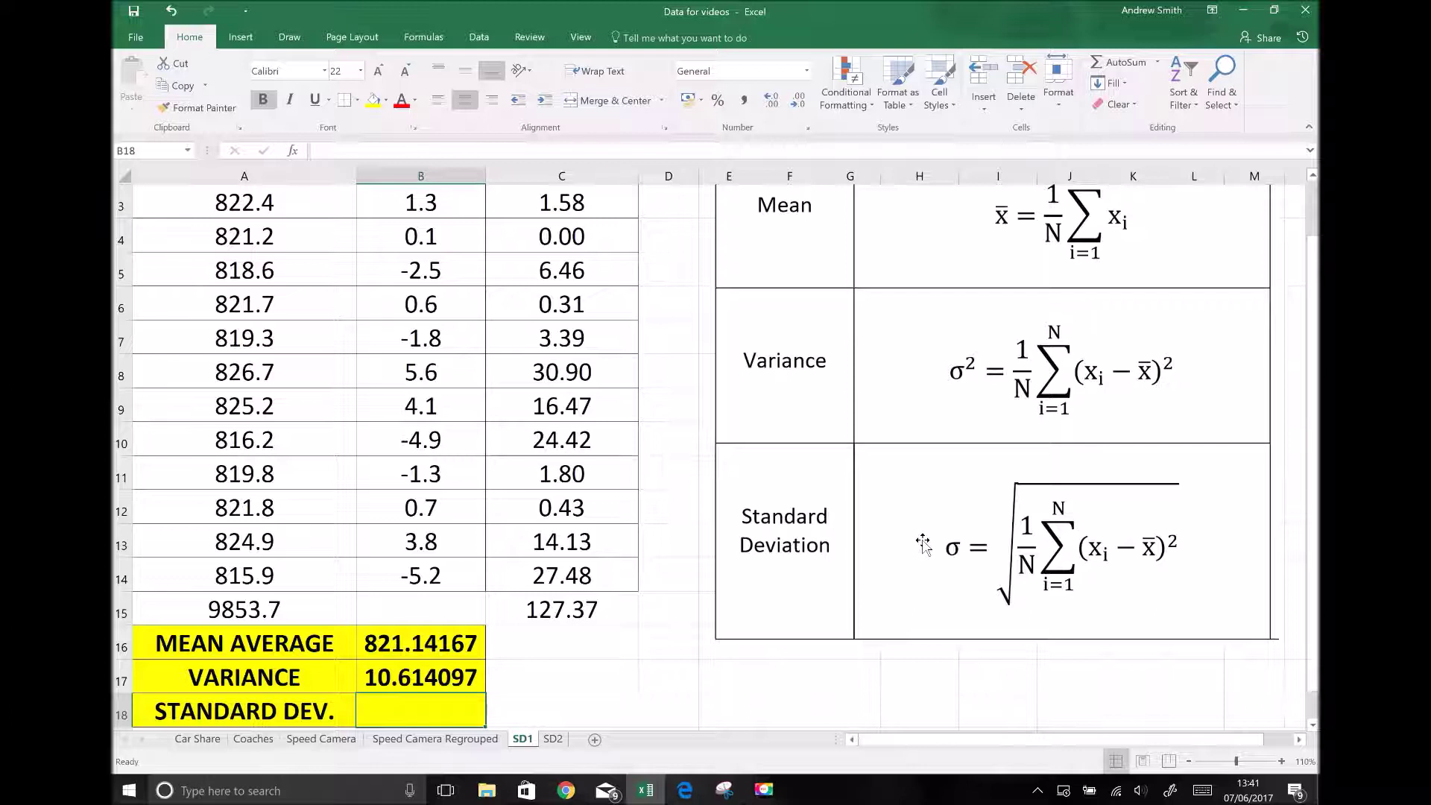
# Step: Calculate the standard deviation in B18 as the square root of the variance with =SQRT(B17)
pyautogui.write('=')
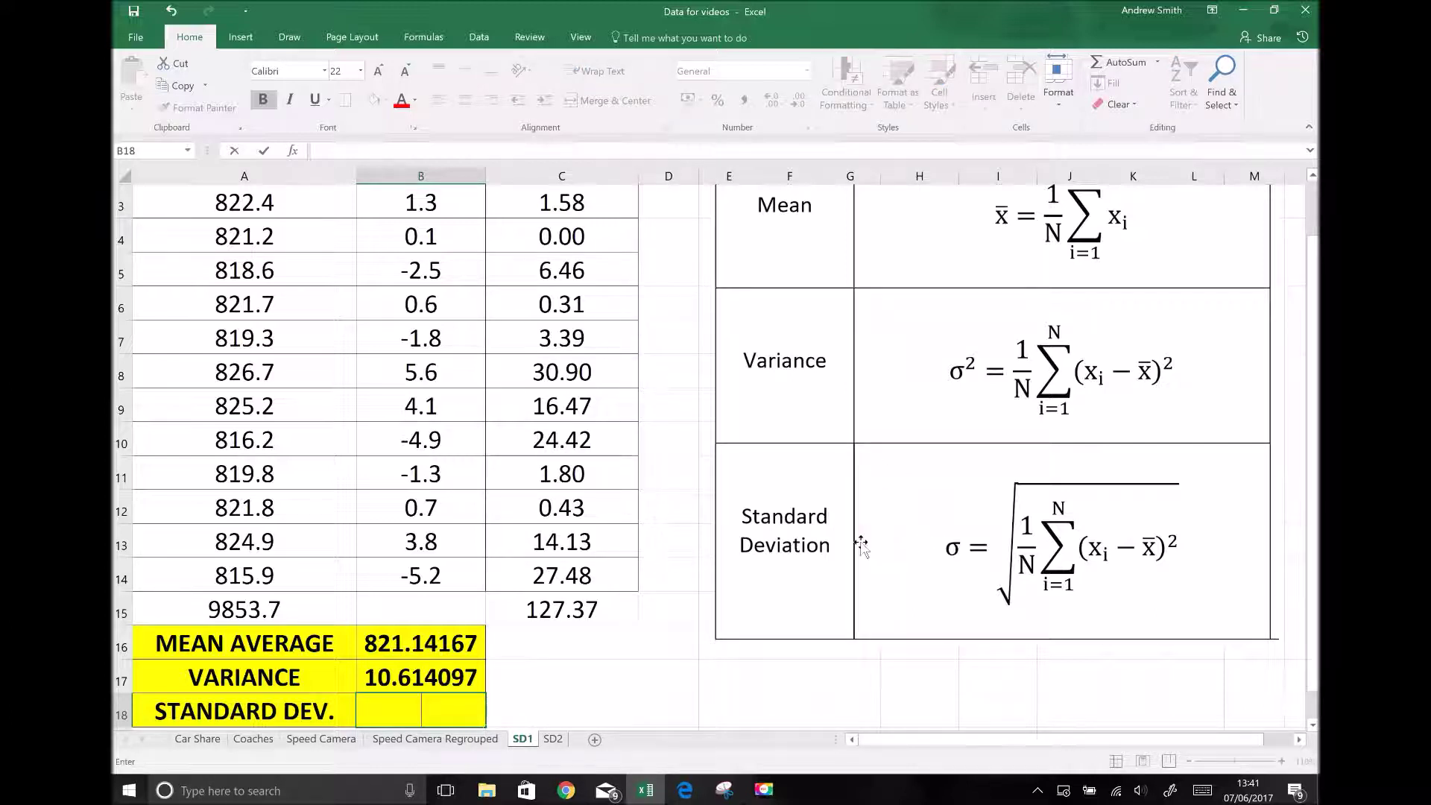
pyautogui.write('=')
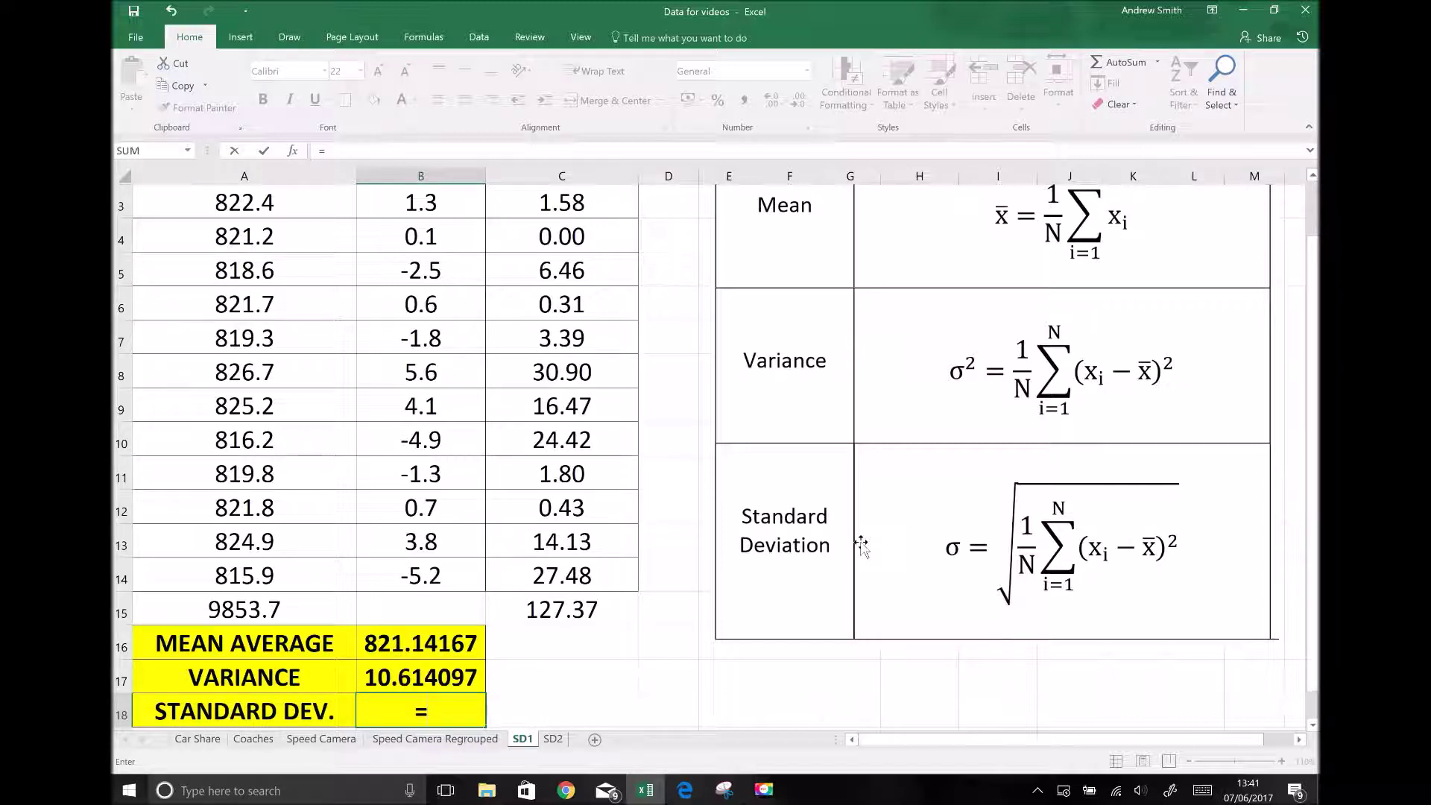
pyautogui.write('SQR')
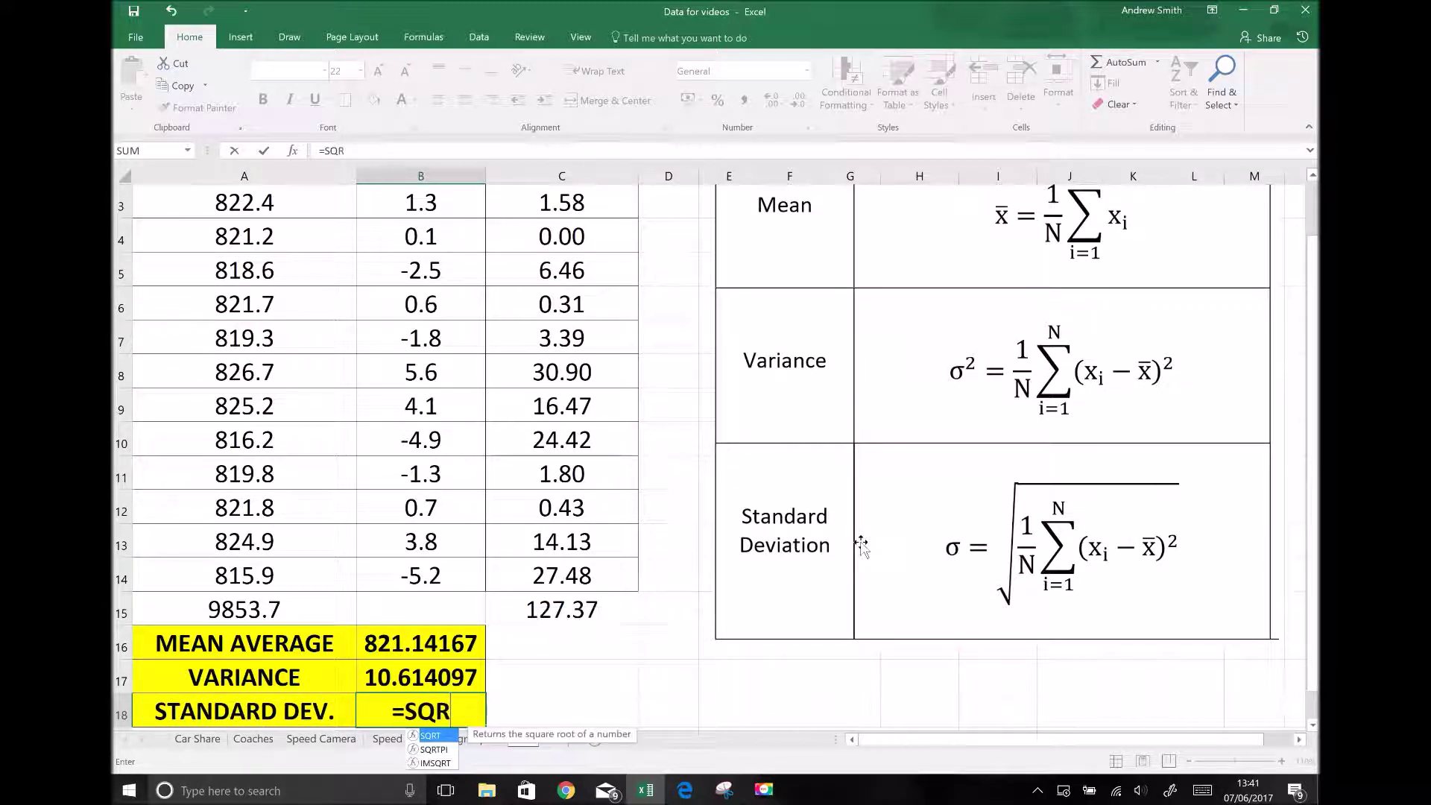
pyautogui.write('T')
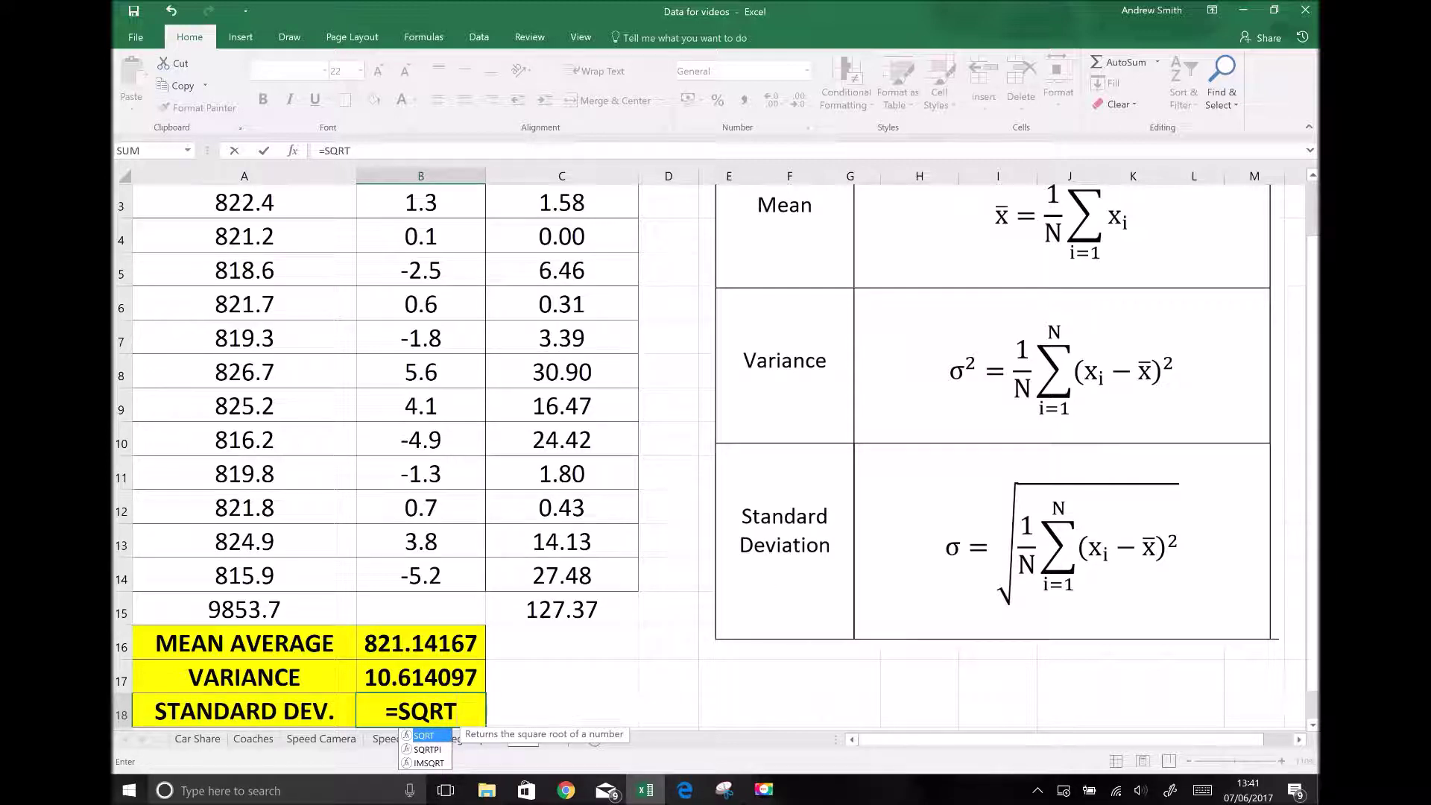
pyautogui.doubleClick(441, 741)
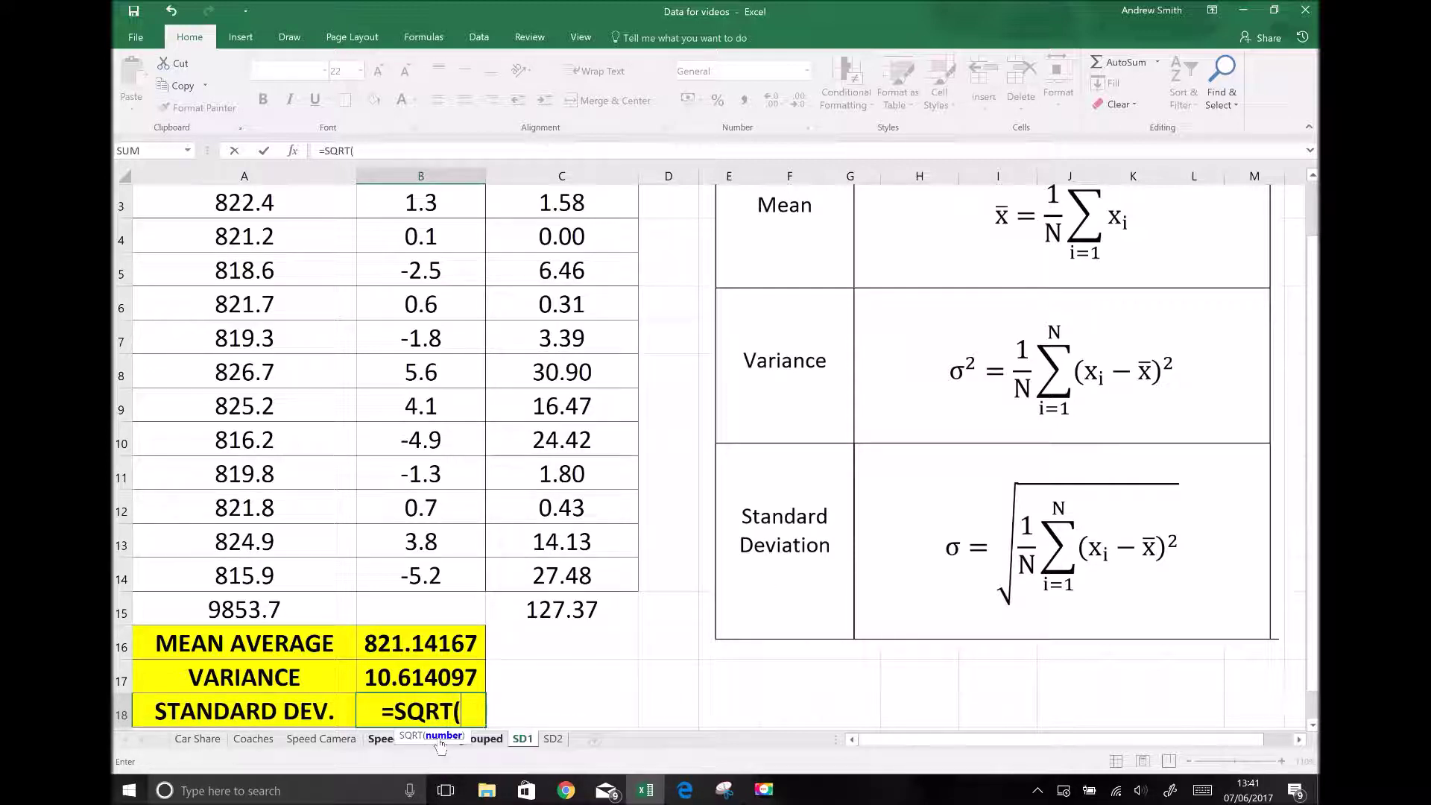
pyautogui.click(427, 673)
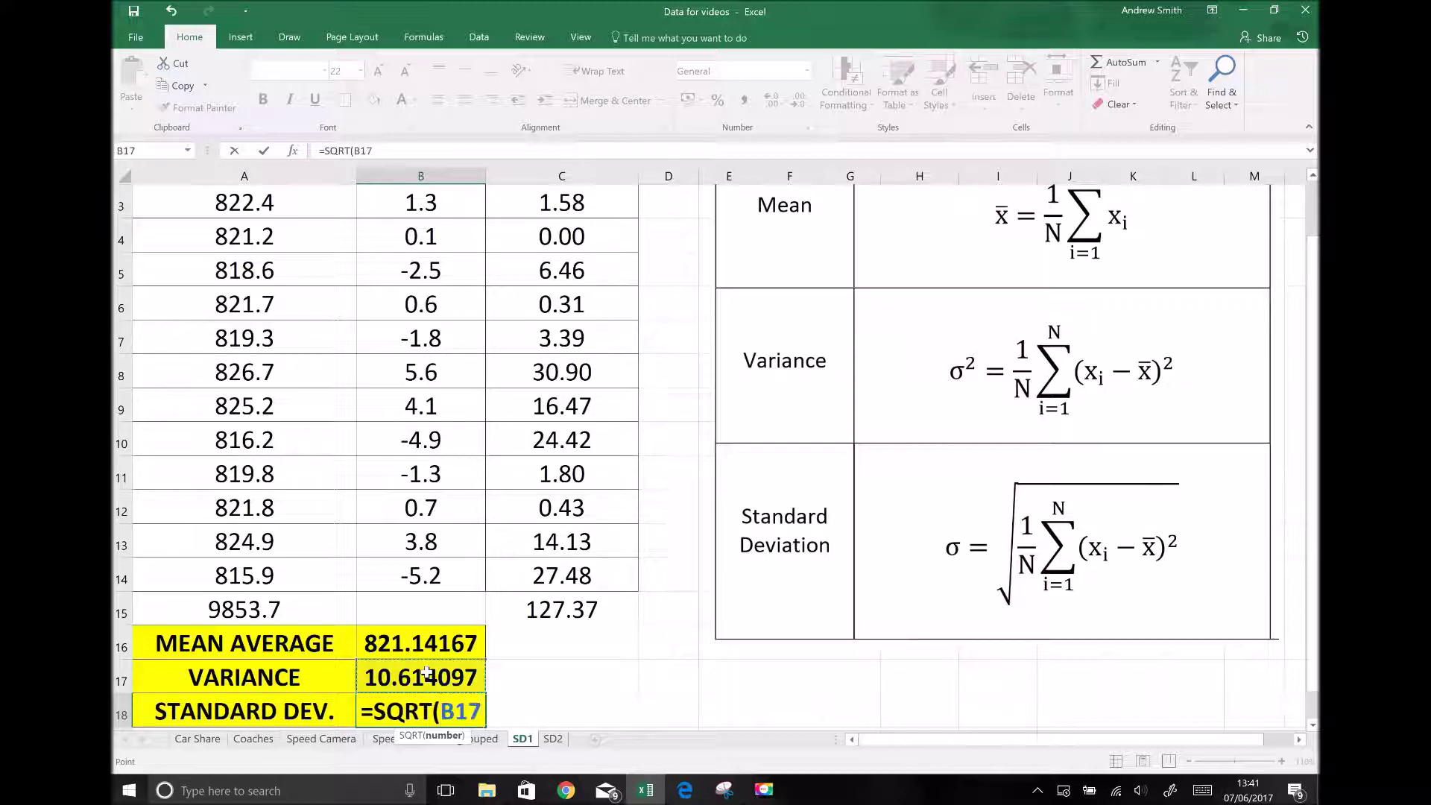
pyautogui.write(')')
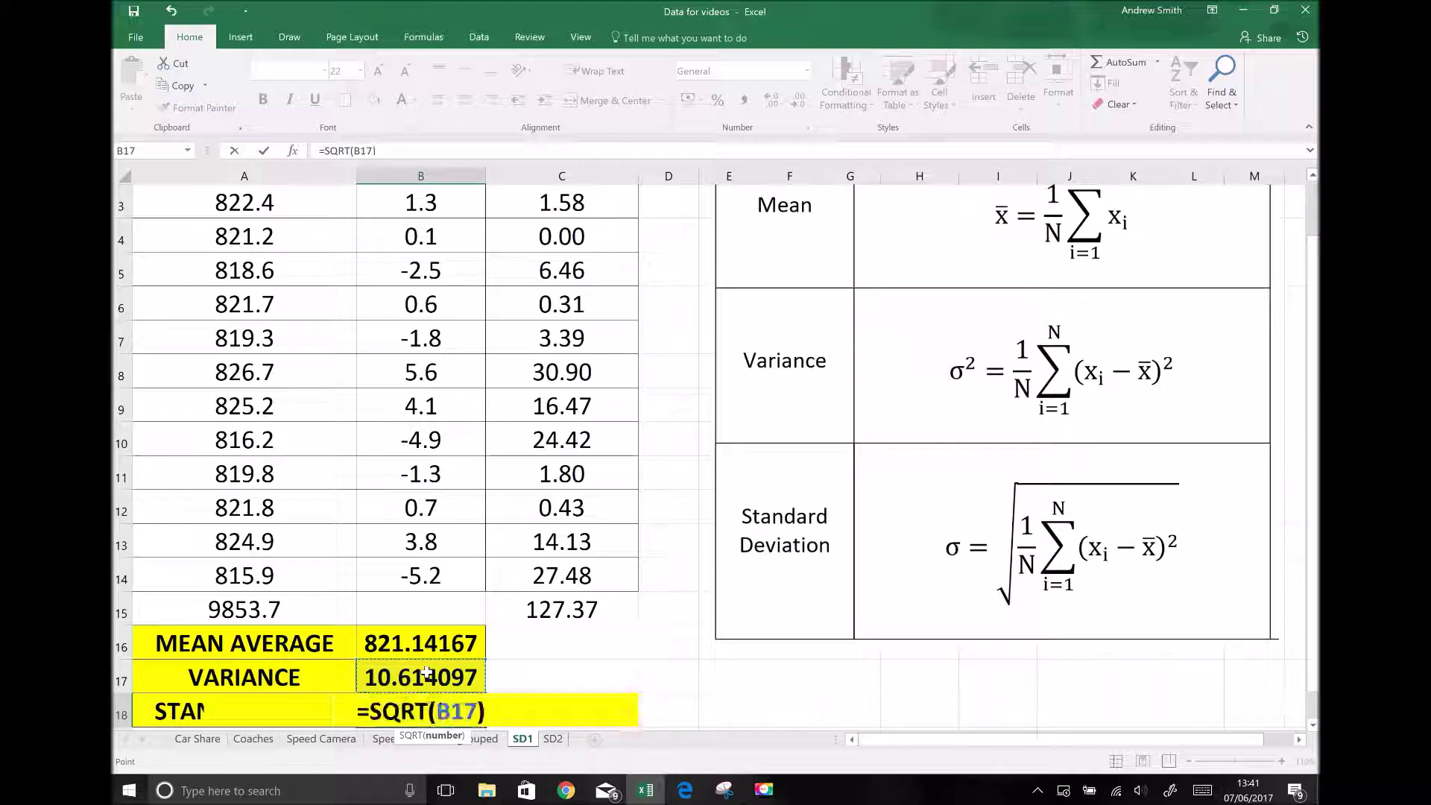
pyautogui.press('Return')
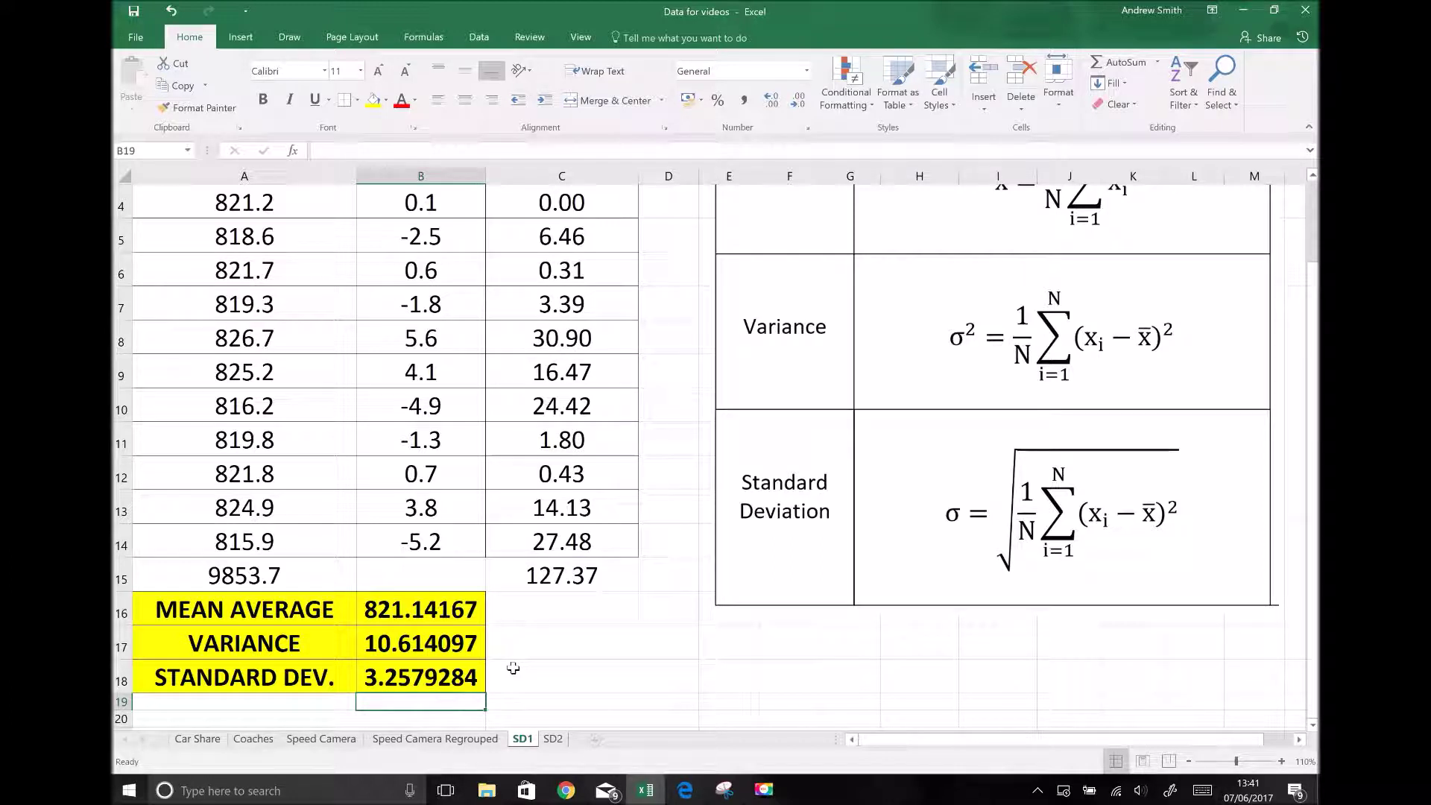
# Step: Review the formulas behind the mean in B16, the resistance total in A15, and the deviations and squared deviations in columns B and C
pyautogui.click(433, 611)
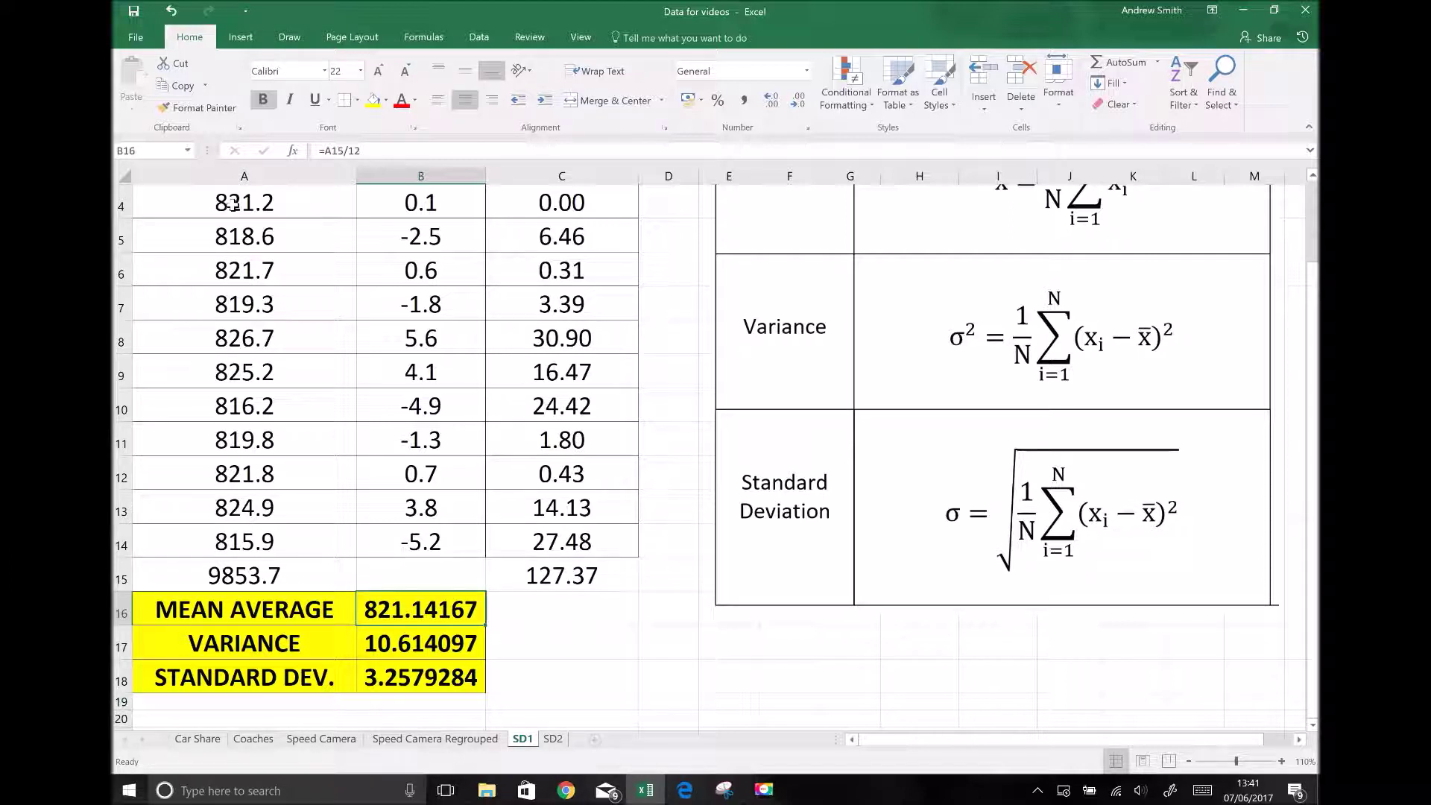
pyautogui.click(235, 576)
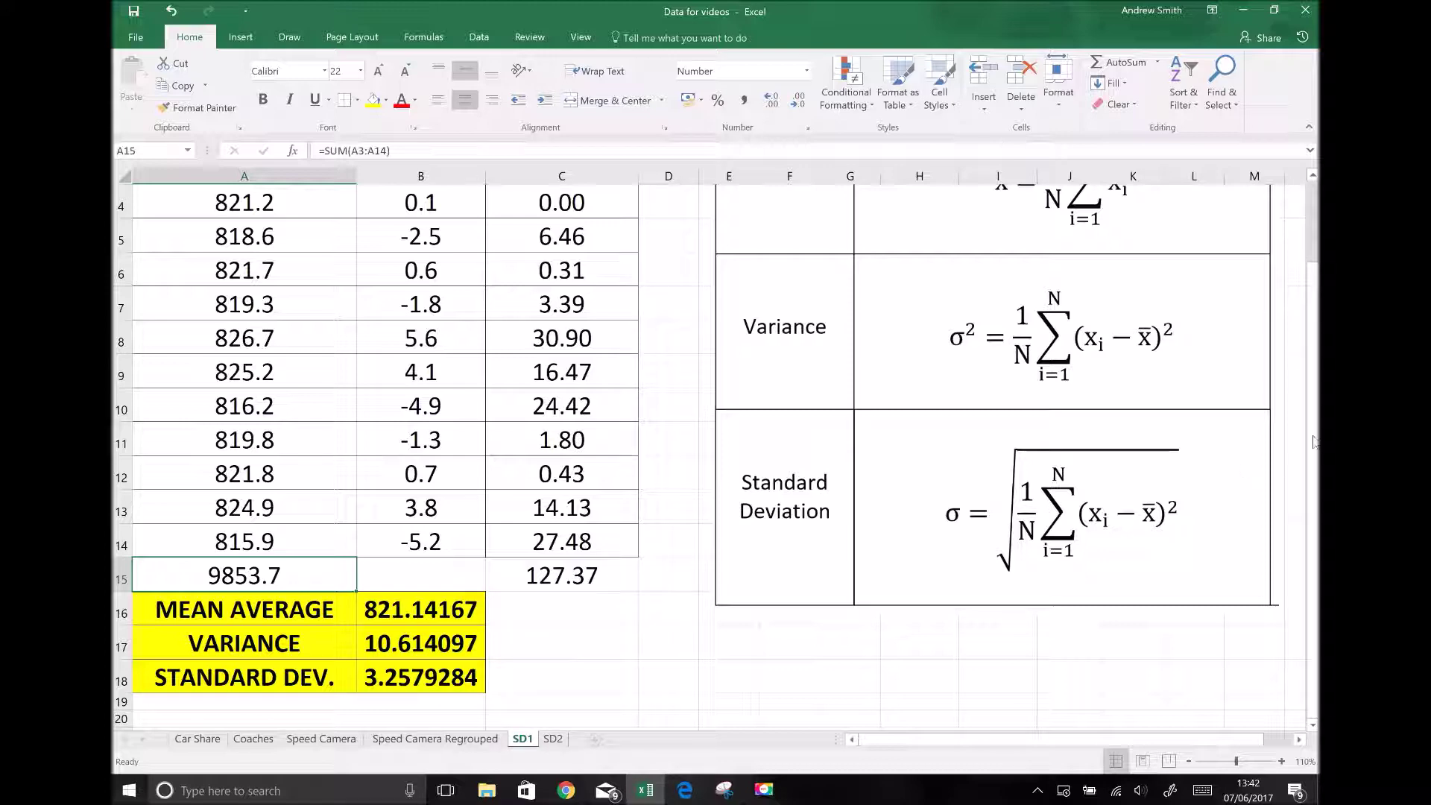
pyautogui.moveTo(1314, 347); pyautogui.dragTo(1316, 246)
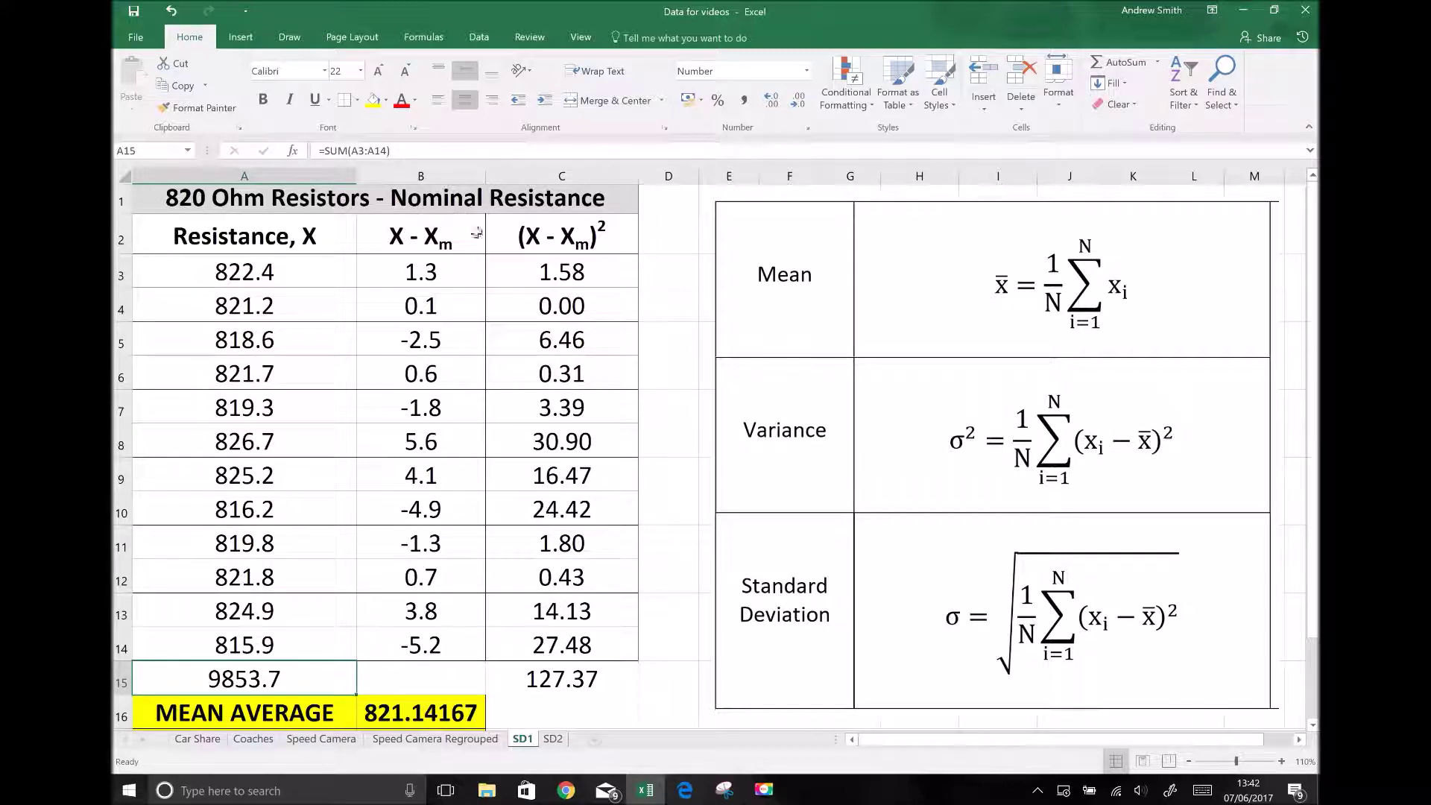
pyautogui.click(419, 267)
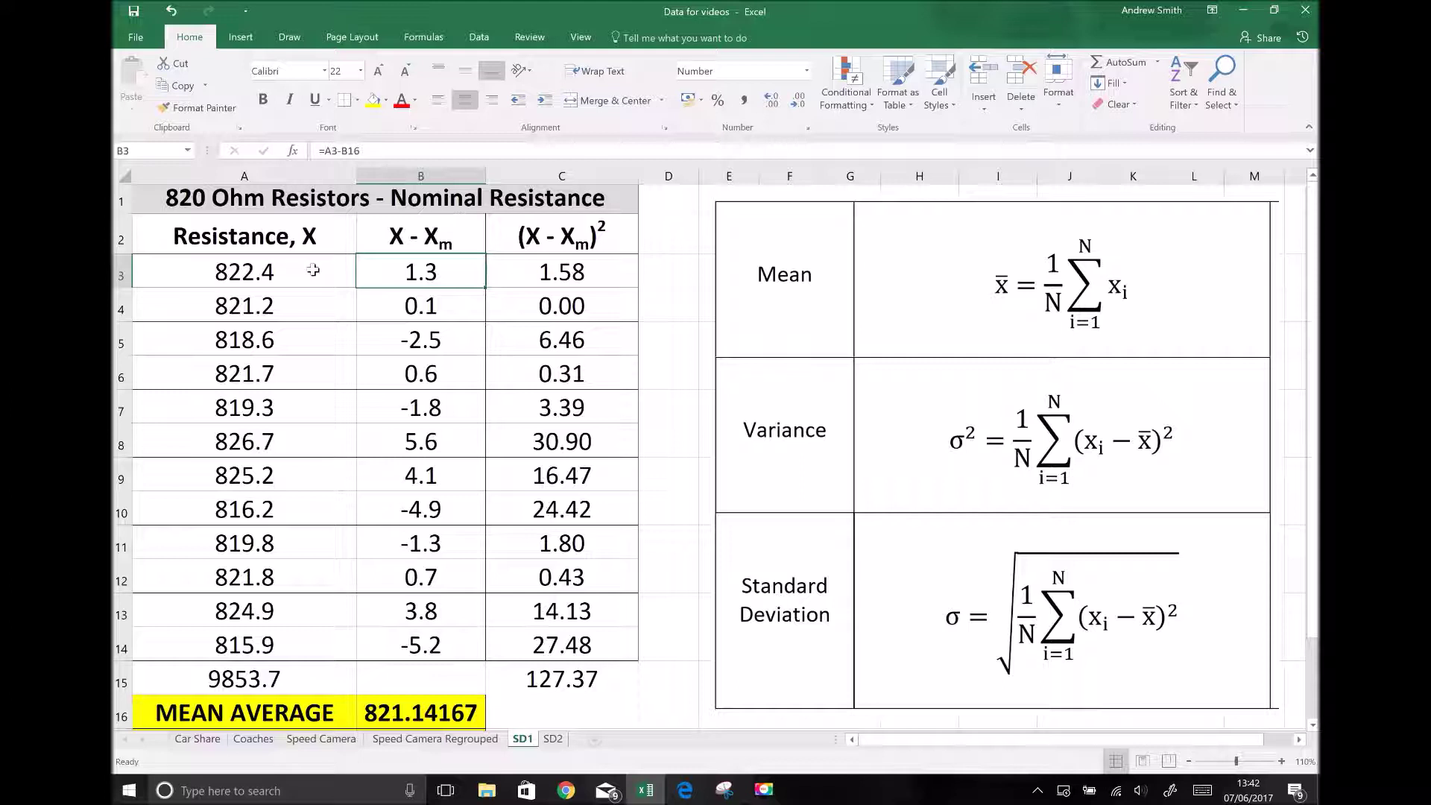
pyautogui.click(271, 269)
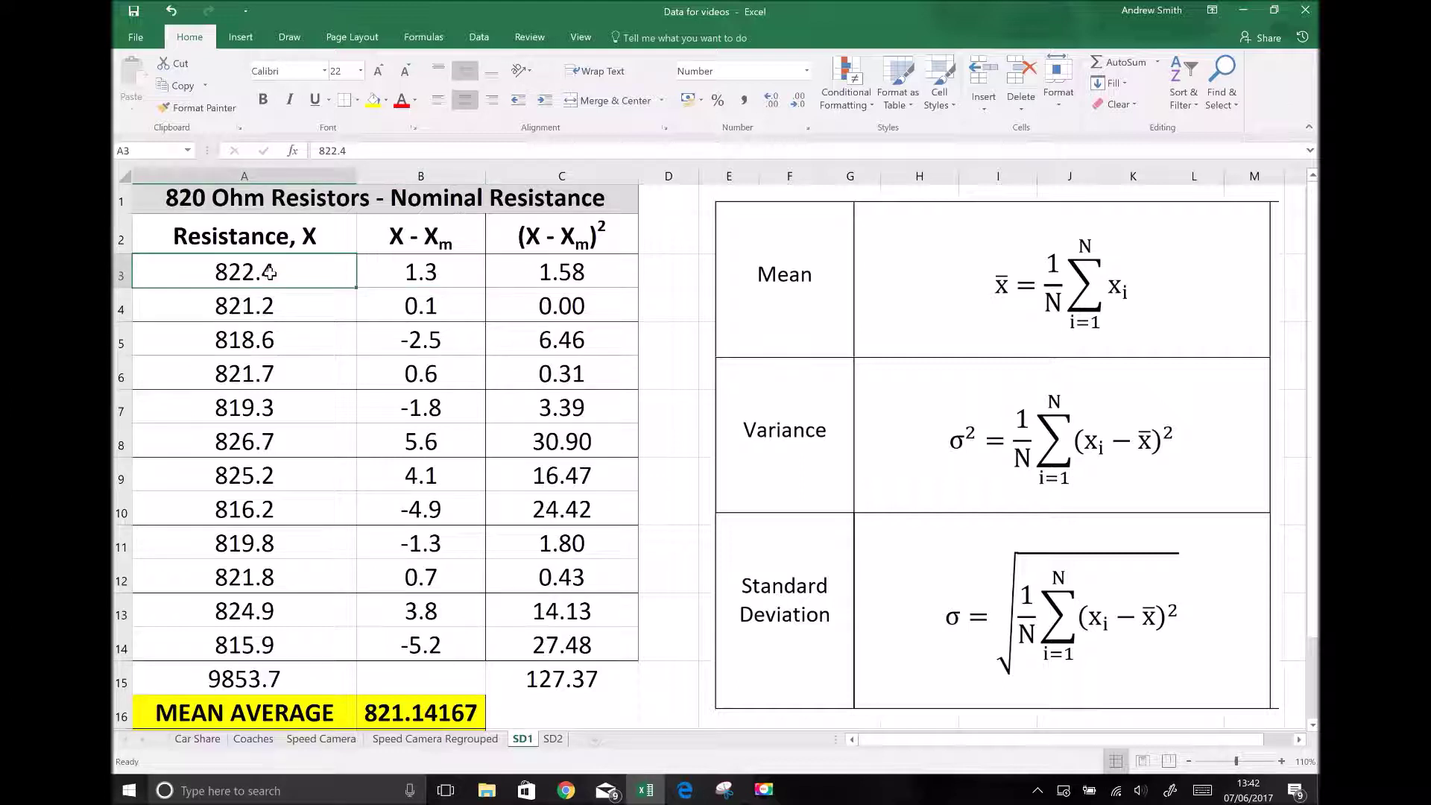
pyautogui.click(269, 313)
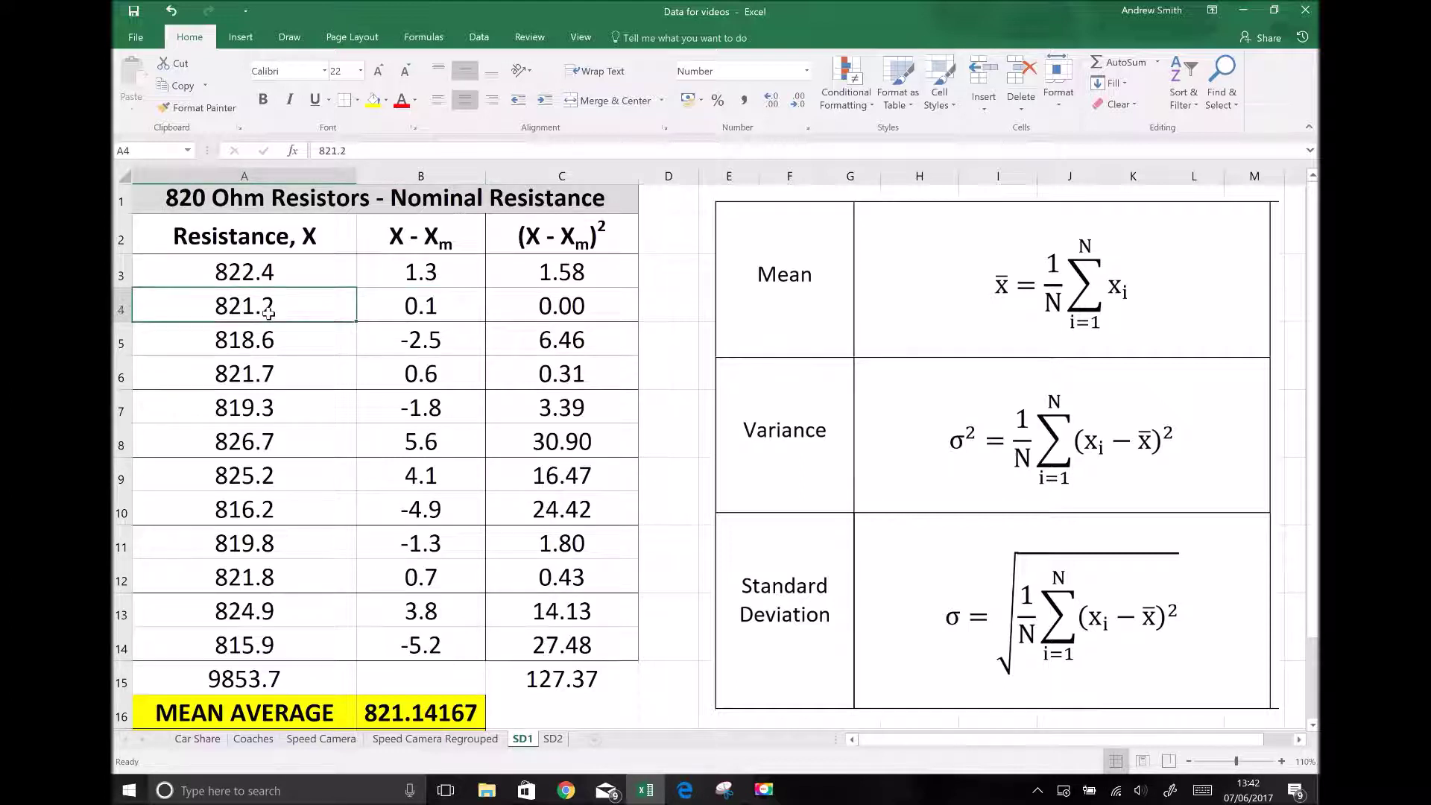
pyautogui.click(448, 268)
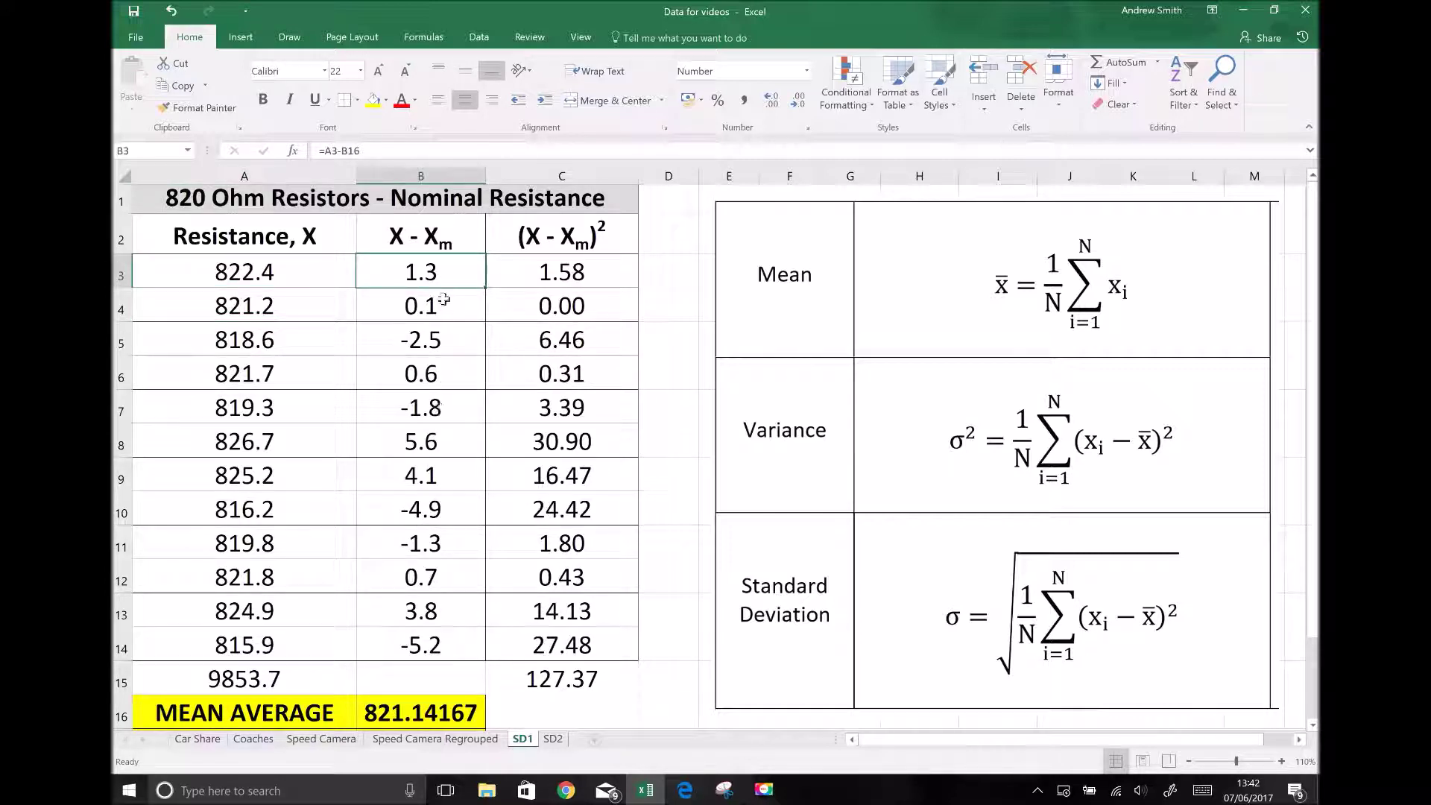
pyautogui.click(553, 275)
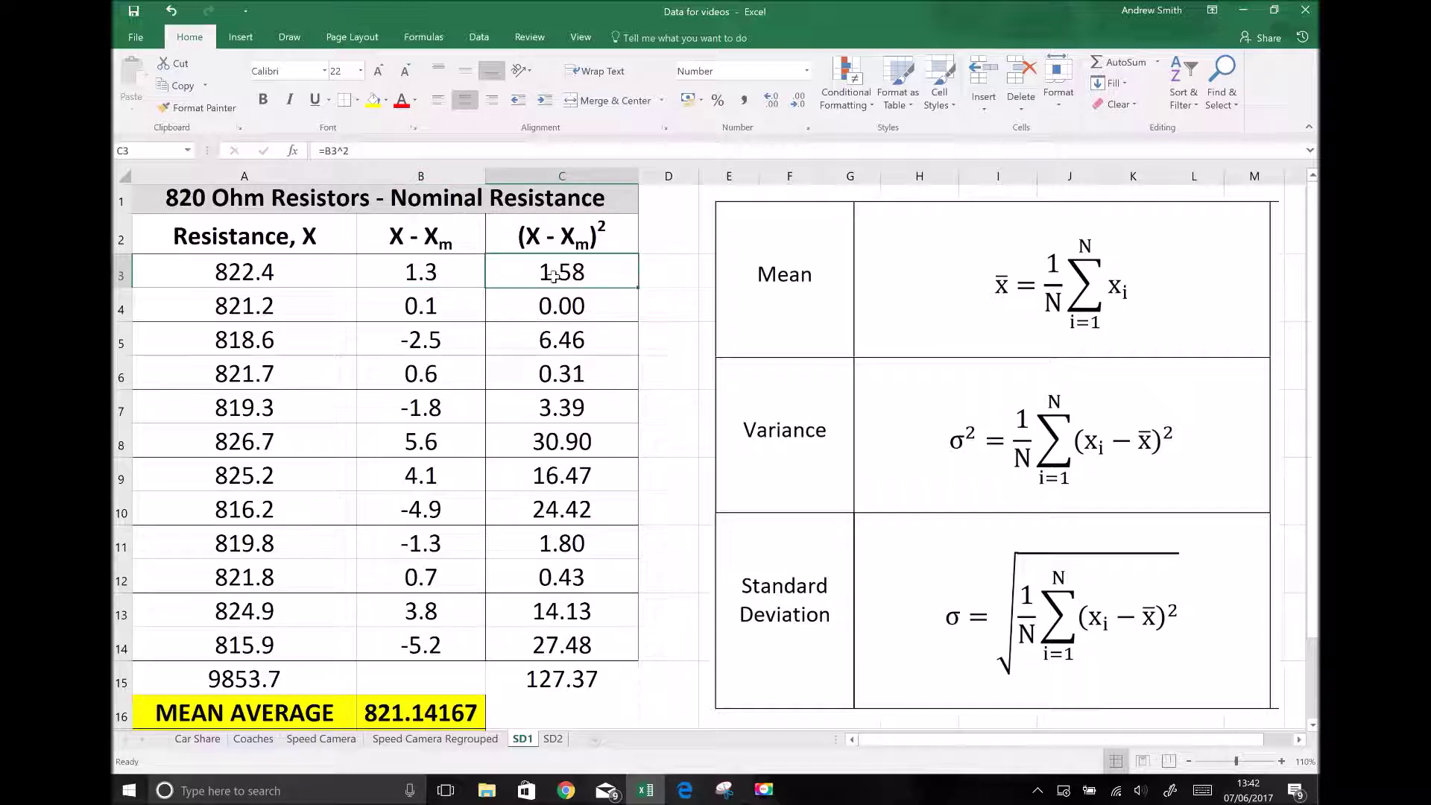
pyautogui.click(423, 349)
pyautogui.click(413, 407)
pyautogui.click(421, 535)
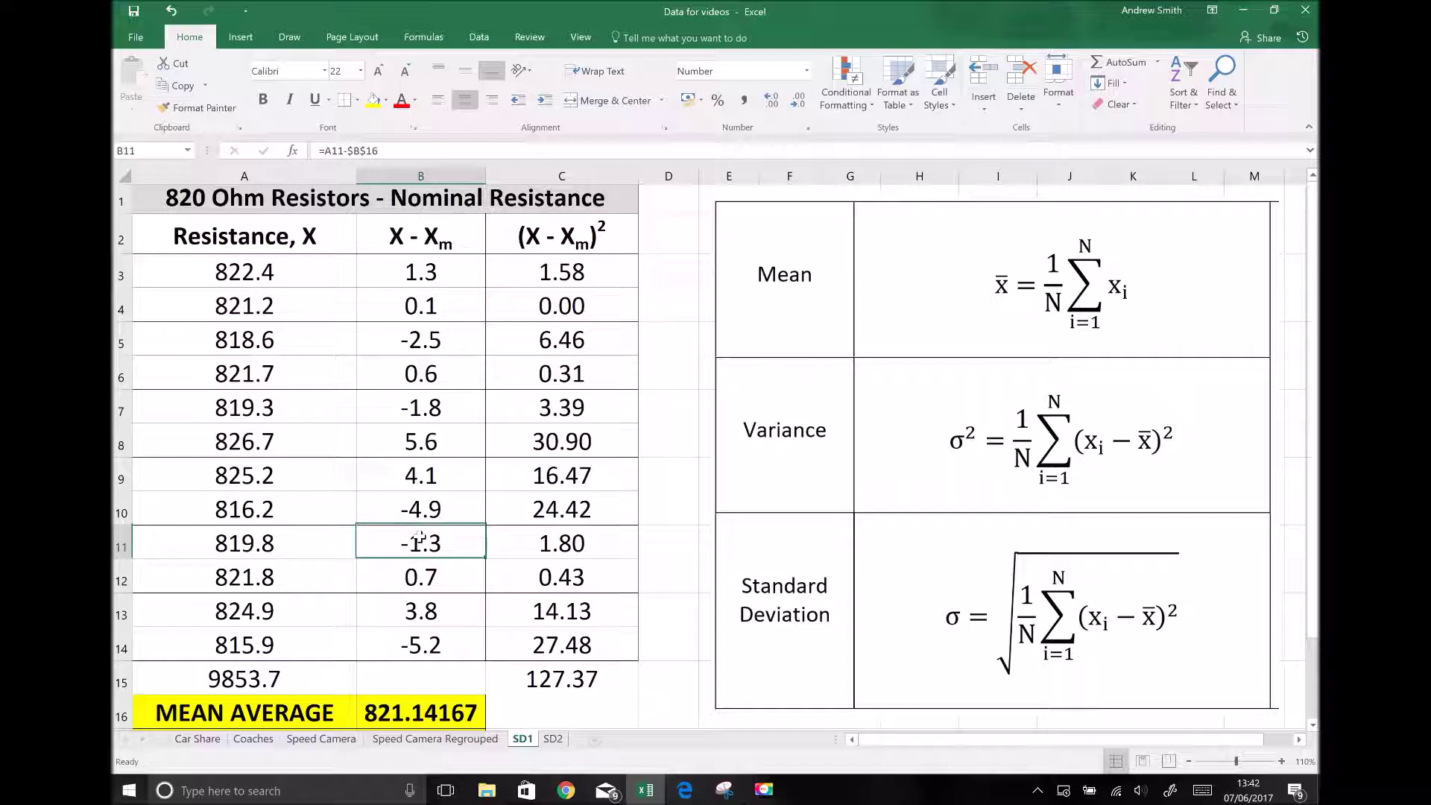
pyautogui.click(386, 414)
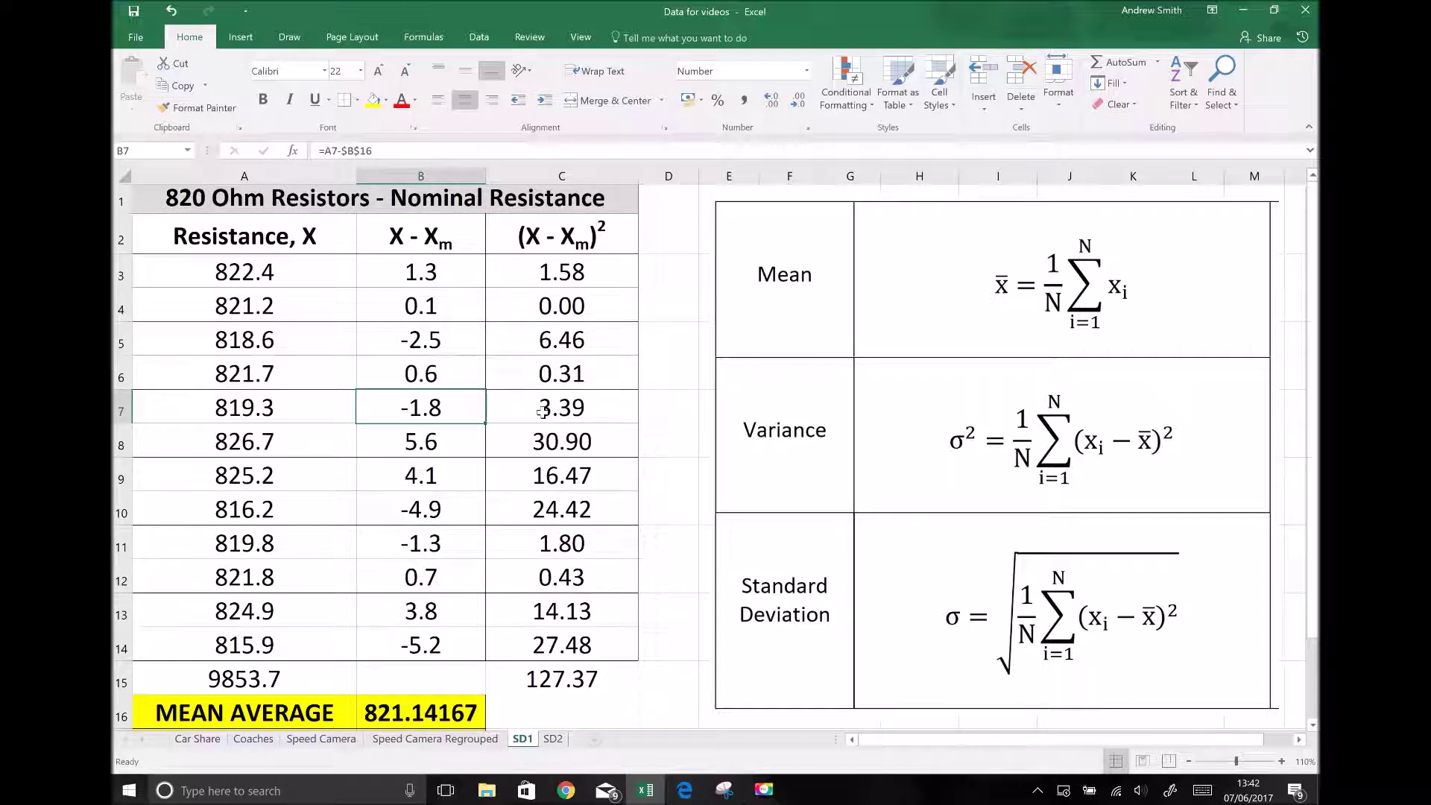
# Step: Examine the squared deviations in C3:C14, their total in C15 and the variance formula in B17
pyautogui.moveTo(564, 271); pyautogui.dragTo(548, 646)
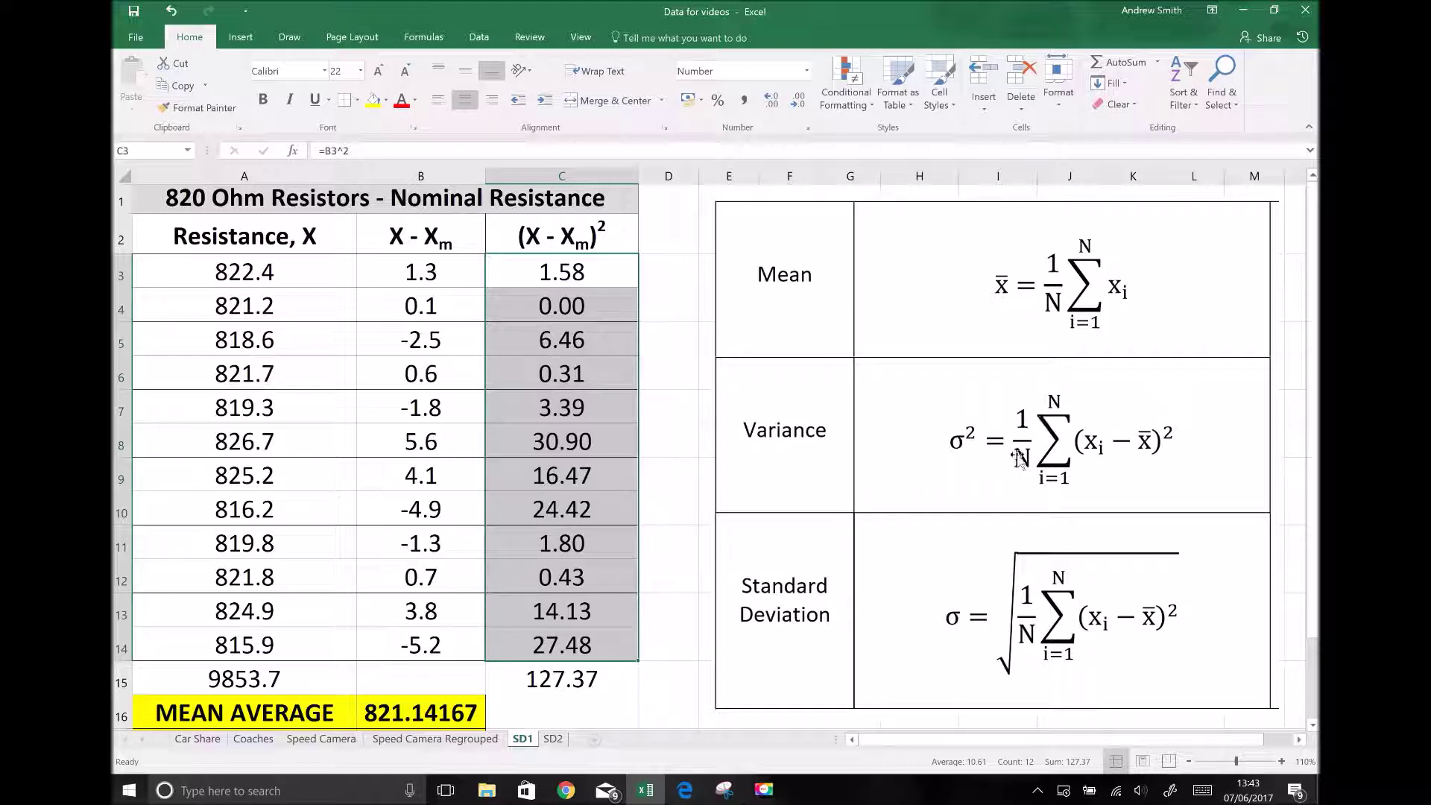
pyautogui.click(579, 677)
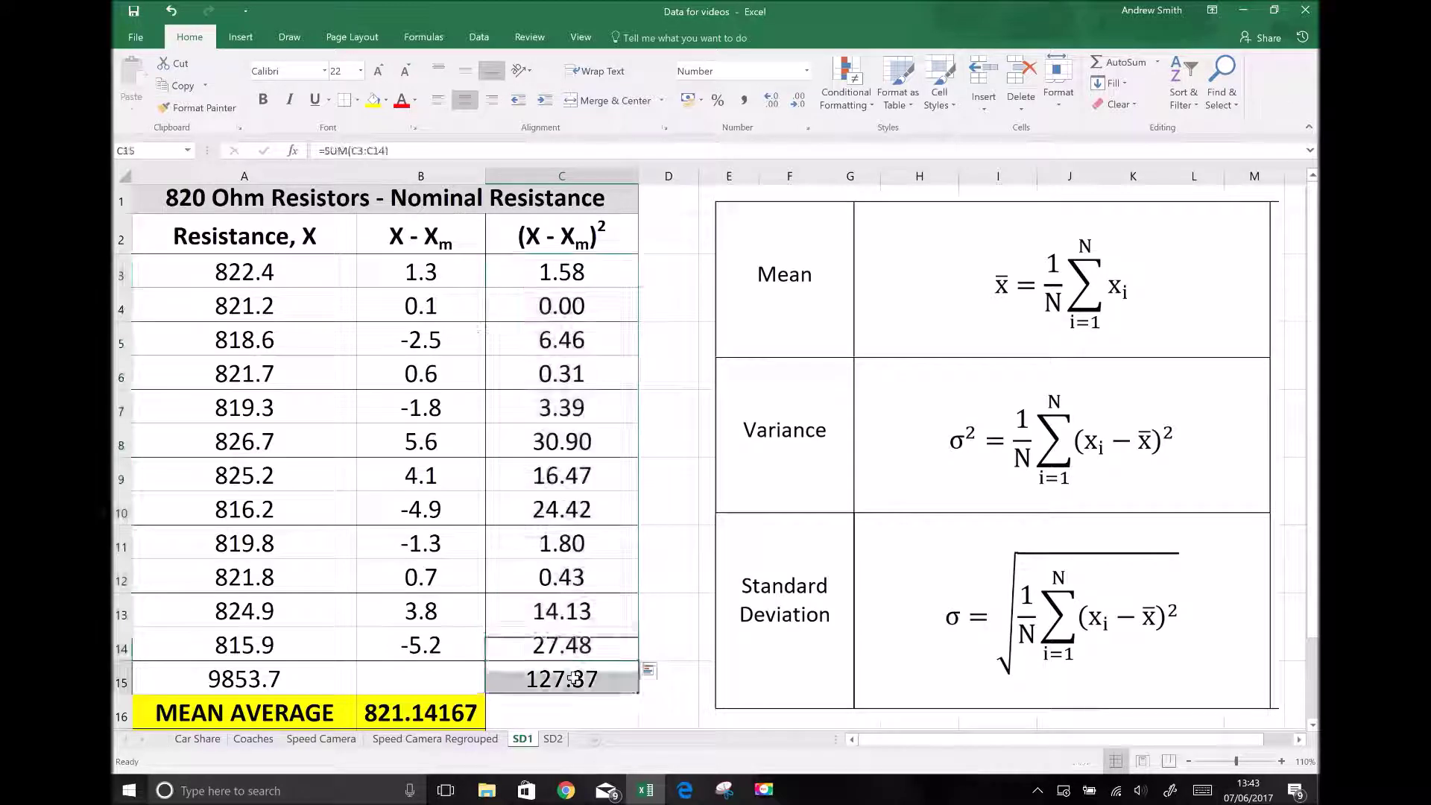
pyautogui.scroll(-2, 601, 574)
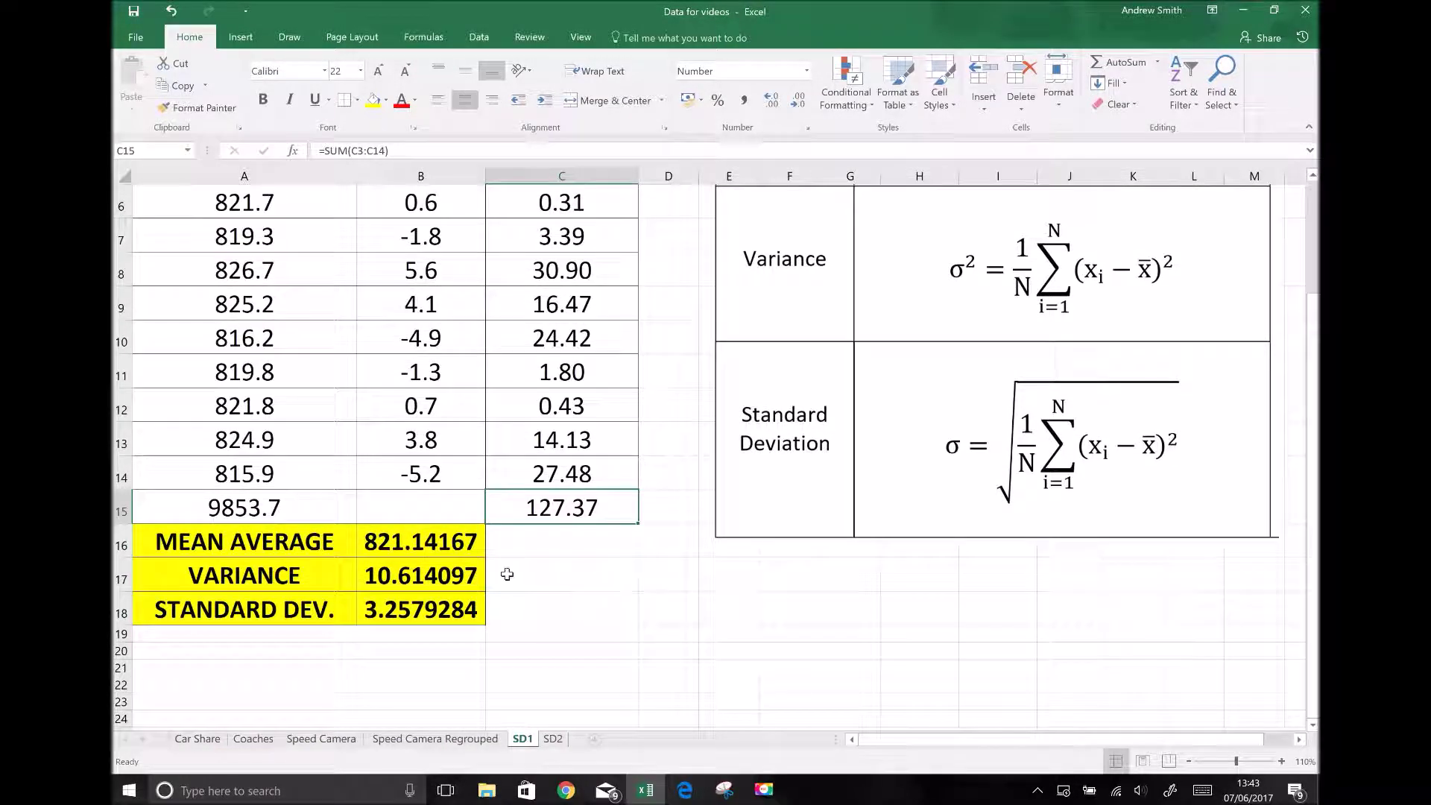
pyautogui.click(420, 576)
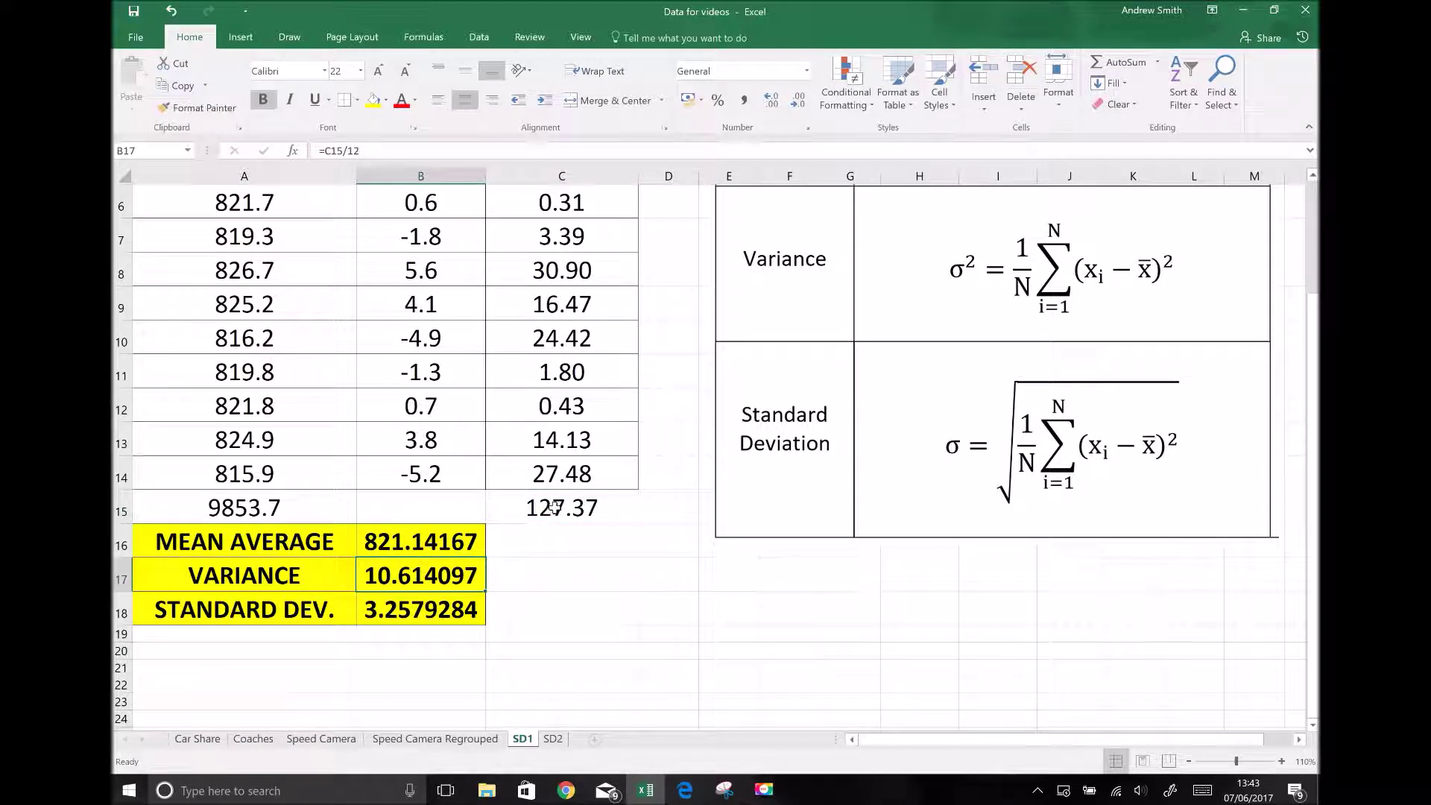